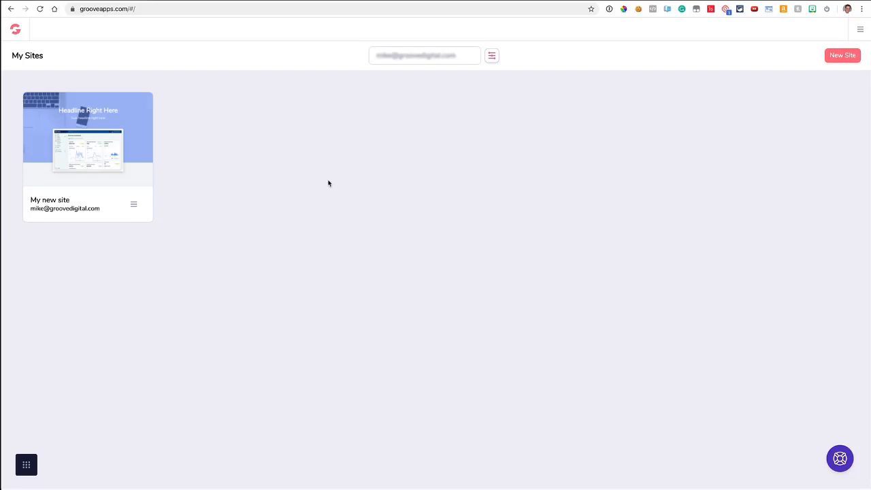
From My Sites, create a new site using the Blank Template card.
click(27, 466)
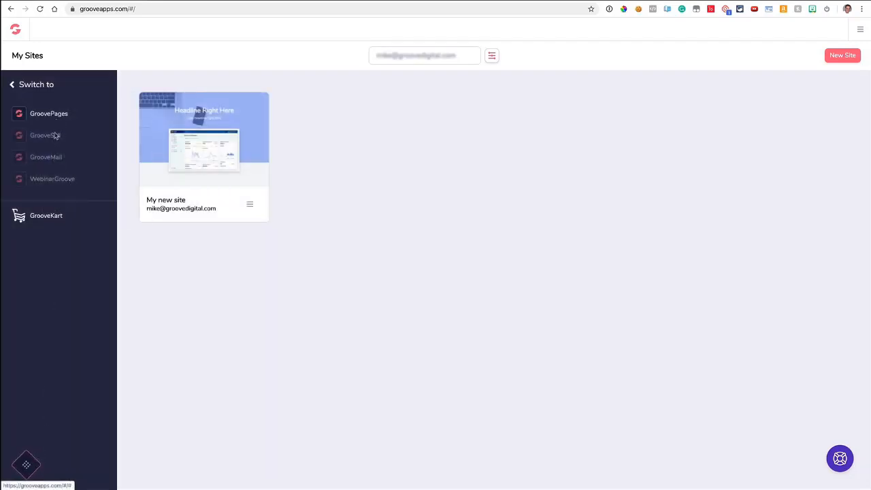
click(26, 464)
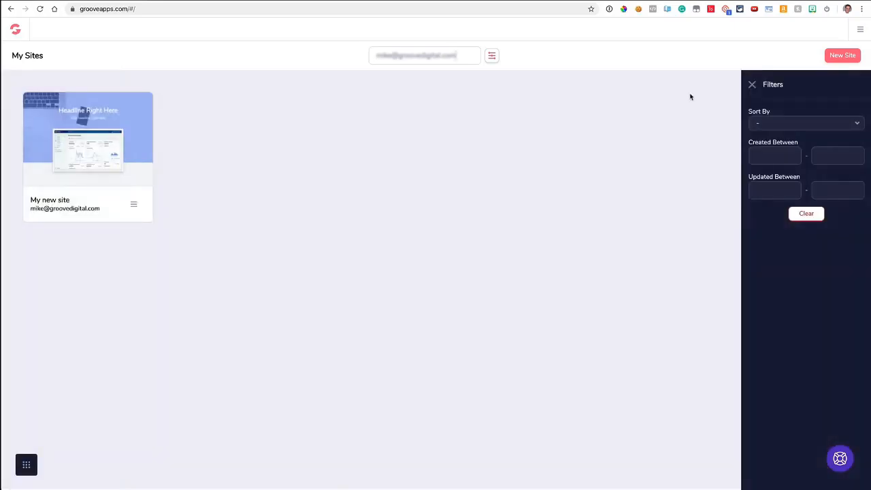
click(753, 85)
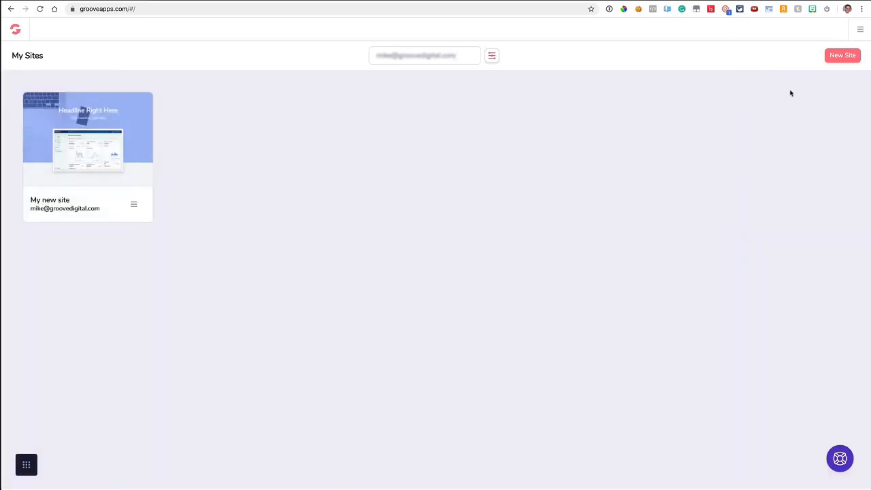
click(842, 55)
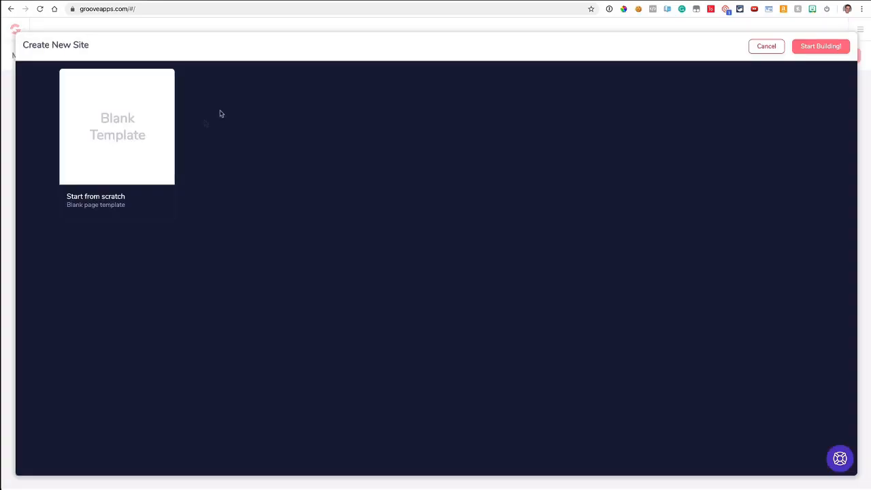
click(150, 132)
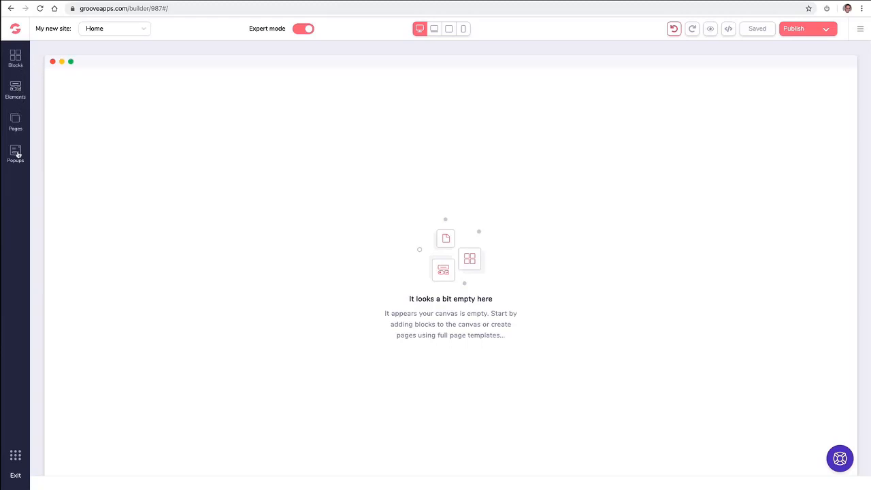
Open the Blocks library and expand all wireframe block thumbnails.
click(15, 58)
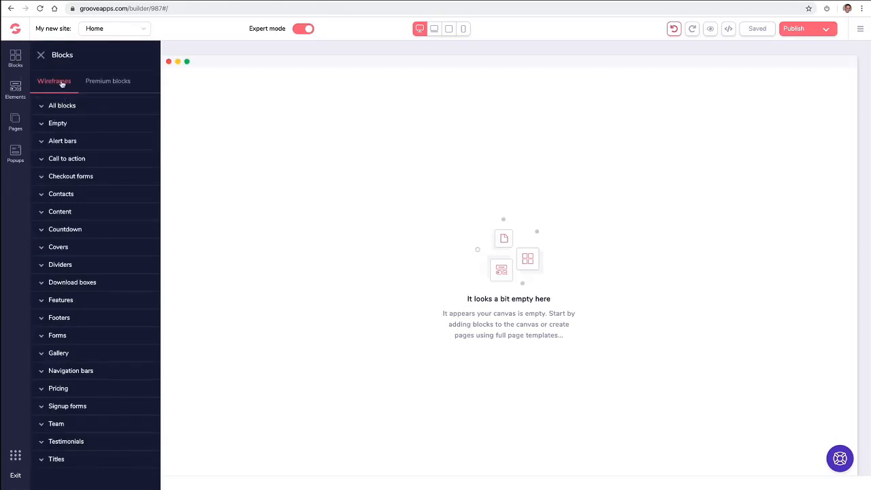
click(116, 83)
click(62, 83)
click(63, 106)
scroll(96, 142, down, 3)
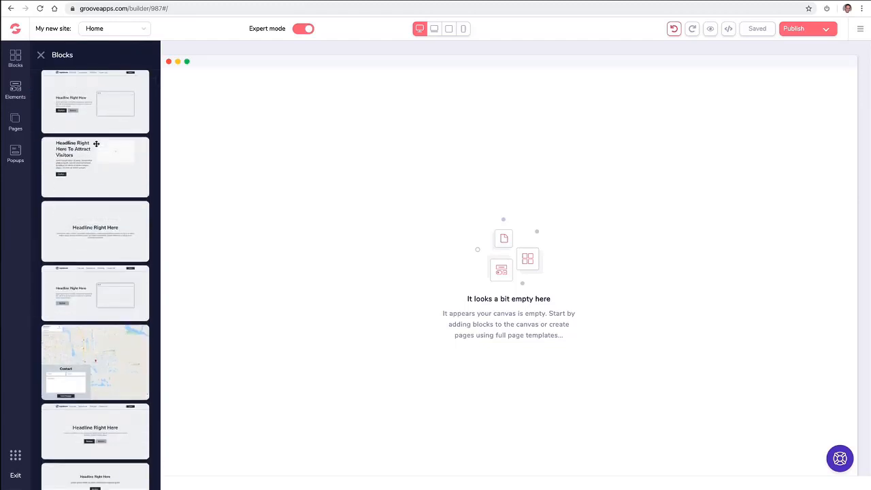
scroll(96, 144, down, 7)
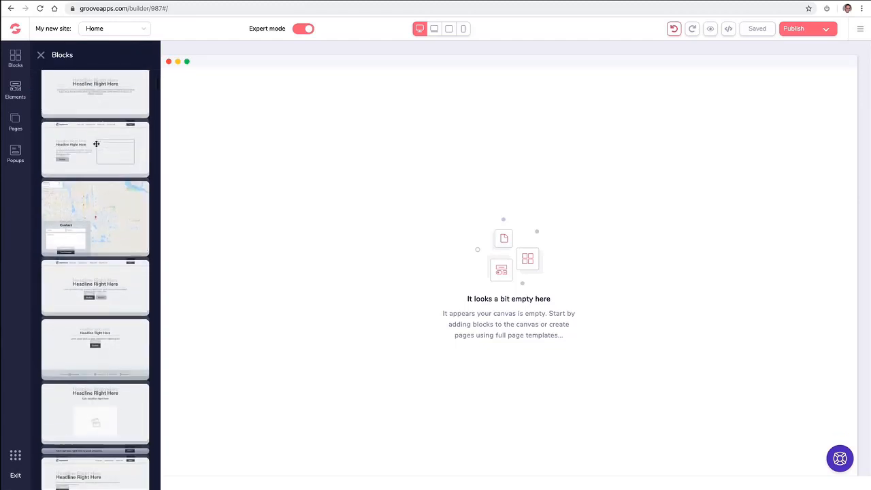
Add the navbar-and-hero wireframe block to the Home canvas, then delete it.
drag(96, 143, 266, 142)
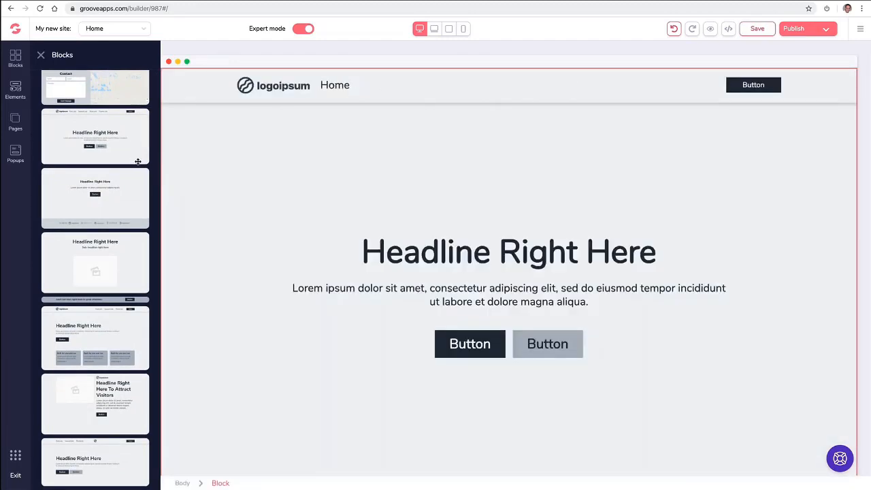
scroll(109, 184, up, 2)
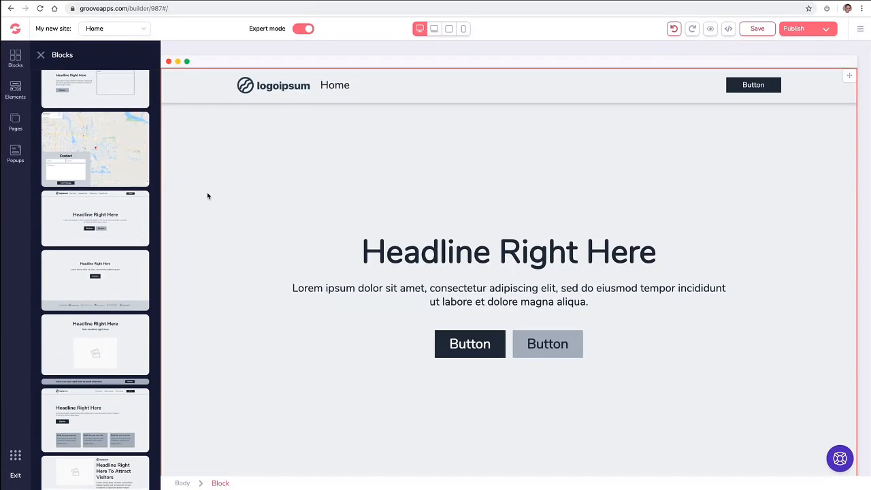
click(247, 170)
click(87, 85)
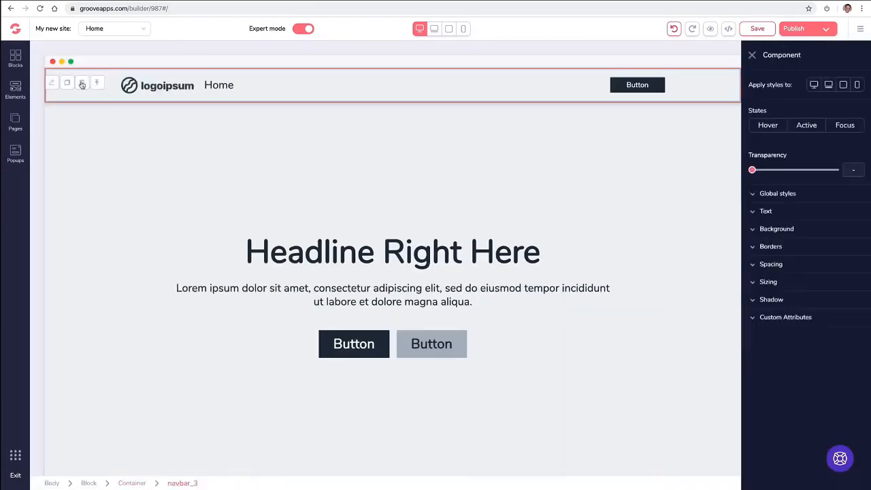
click(81, 83)
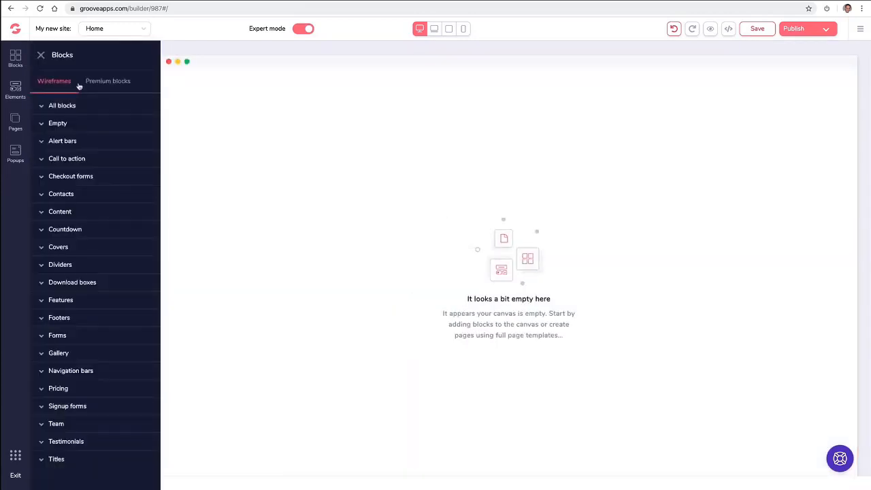
Add the premium blue hero block with dashboard screenshot to the Home page.
click(90, 86)
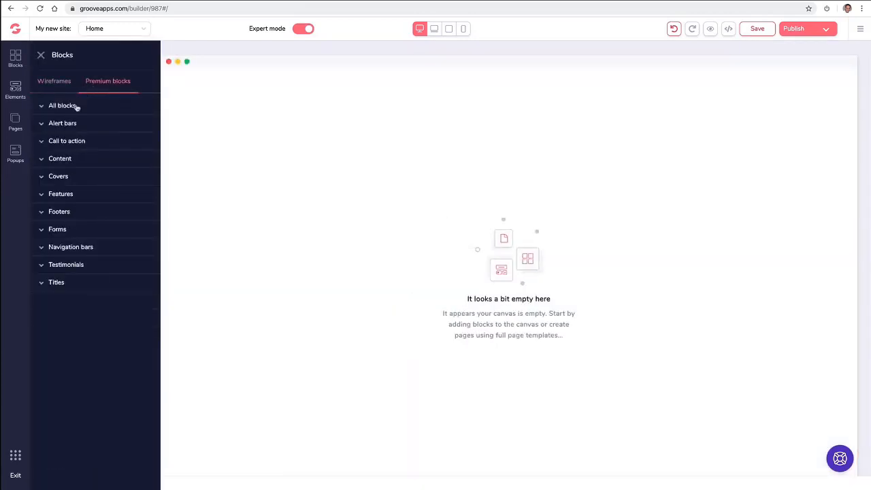
click(75, 107)
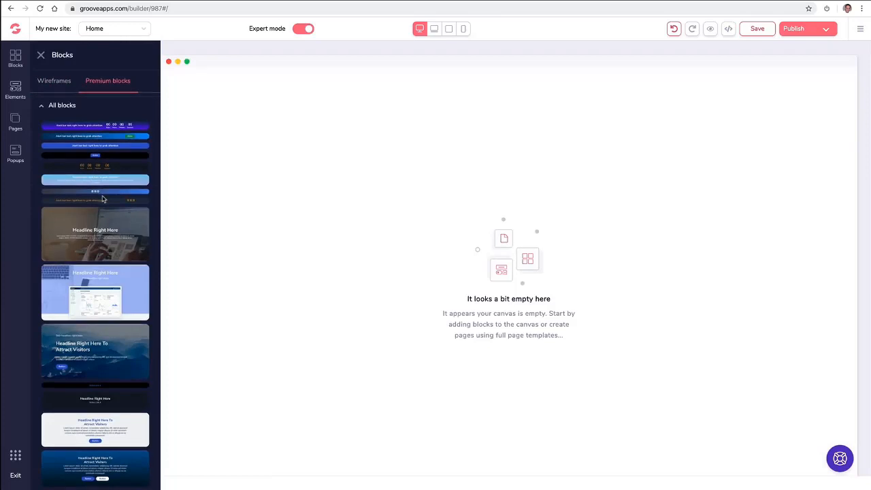
scroll(95, 204, down, 1)
drag(95, 235, 294, 139)
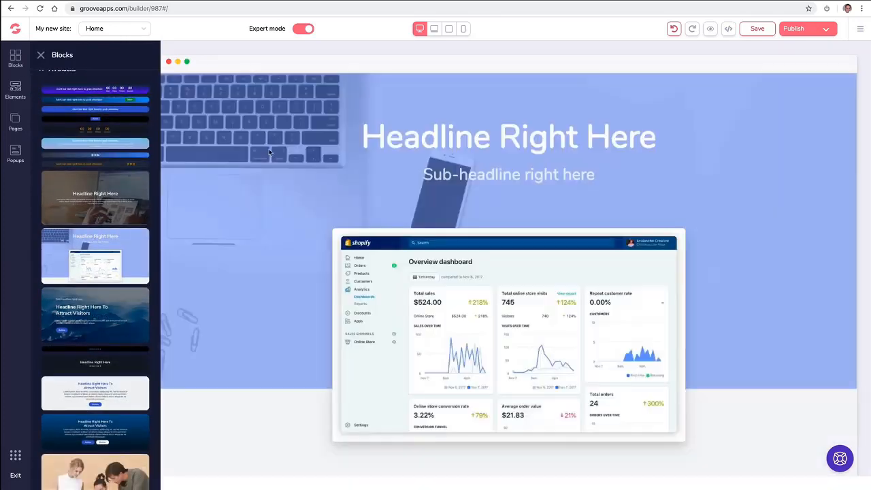
scroll(98, 193, down, 6)
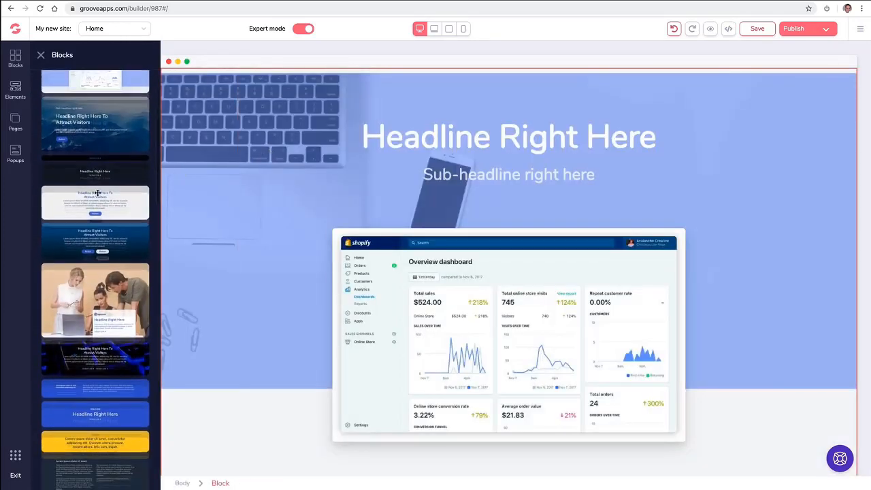
scroll(99, 193, up, 10)
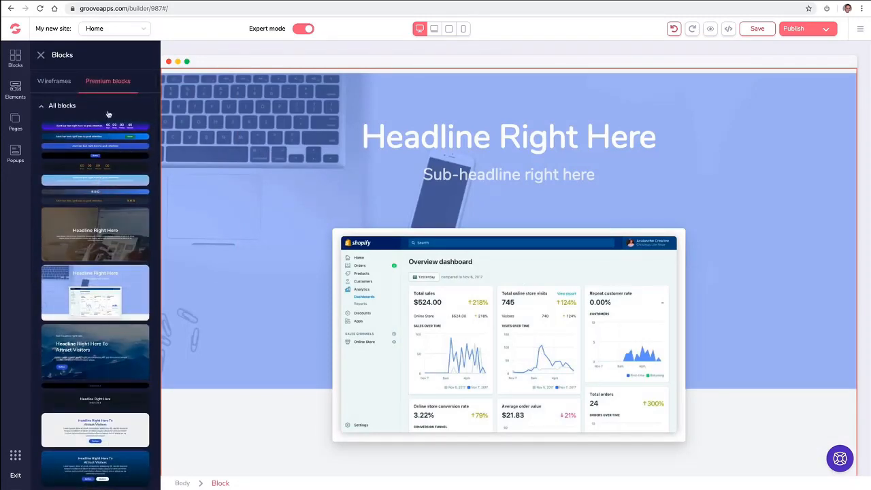
click(166, 95)
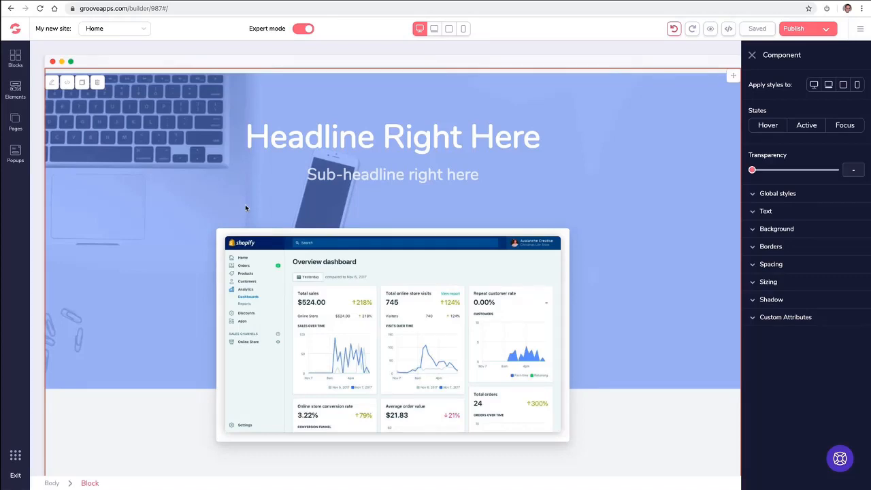
Browse the premium Call to action blocks in the block library.
click(15, 60)
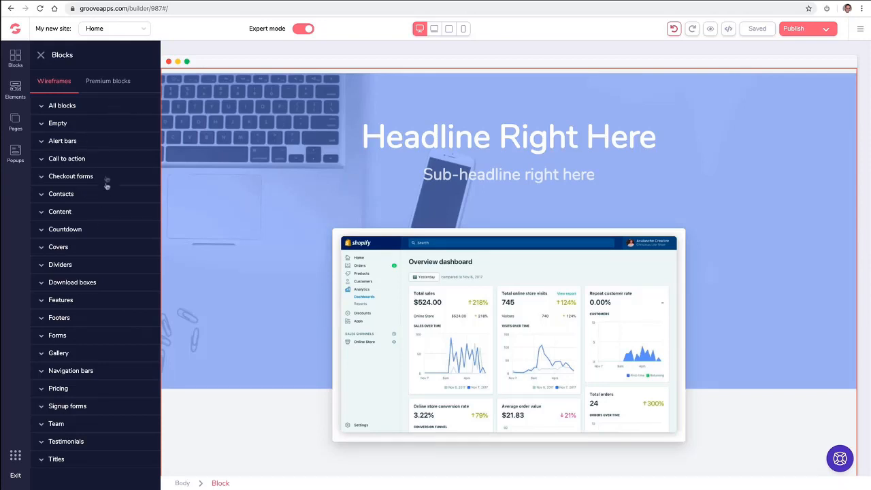
click(89, 83)
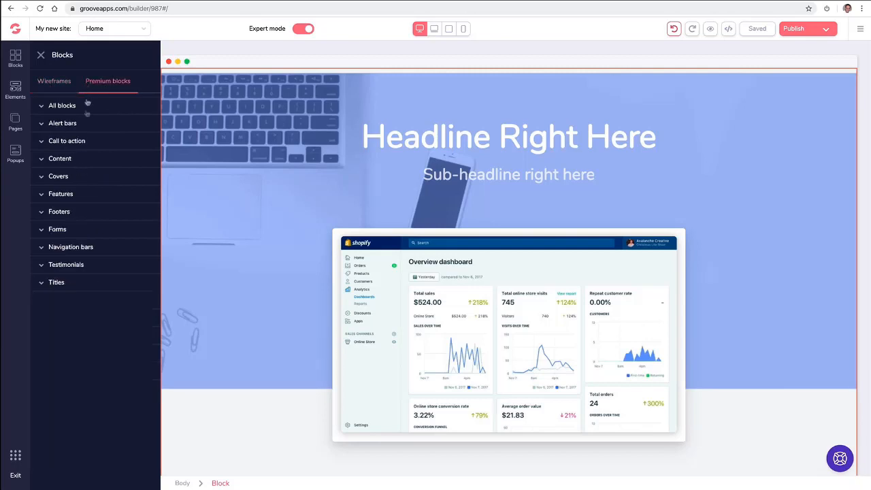
click(76, 140)
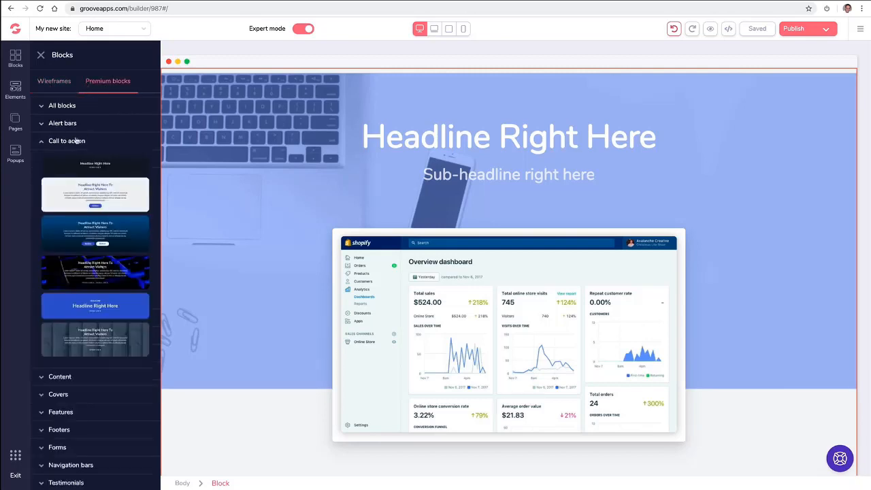
click(49, 80)
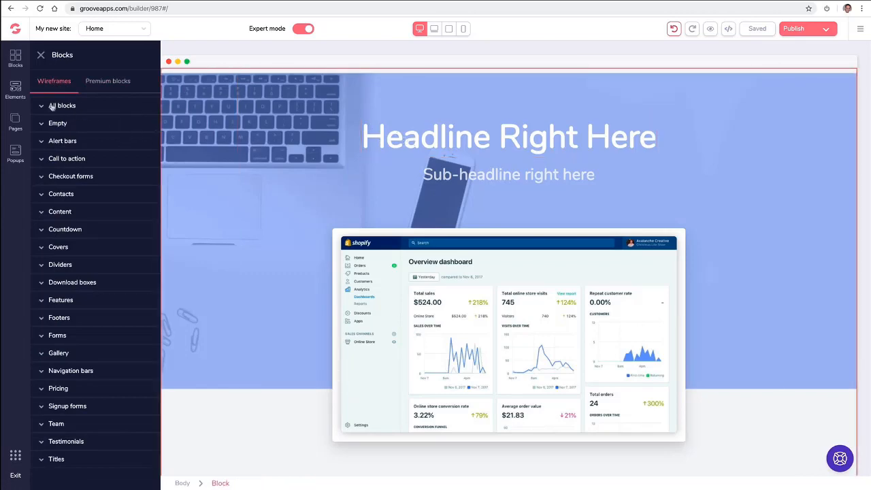
Inspect the hero container's text and background settings, then delete the whole hero block.
click(16, 87)
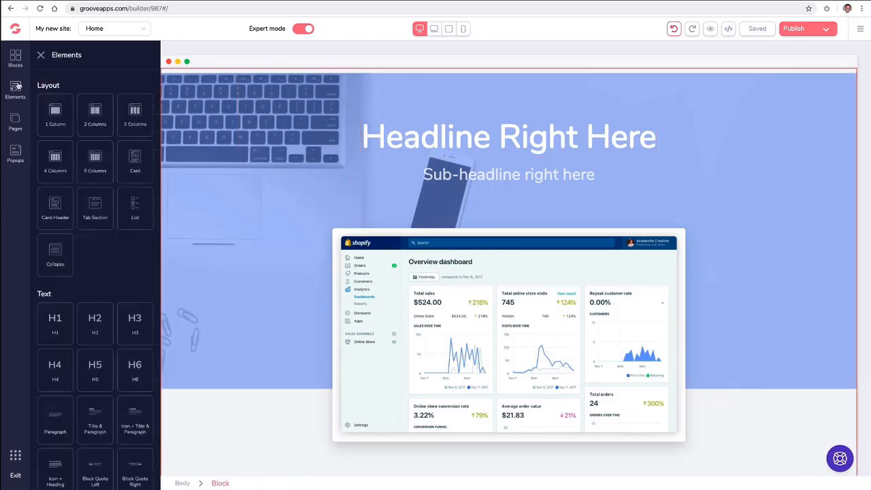
scroll(80, 160, down, 10)
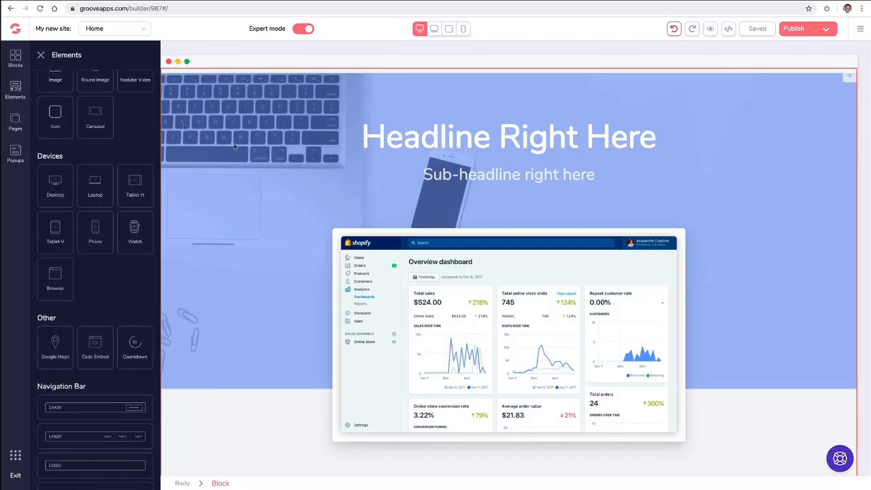
click(252, 153)
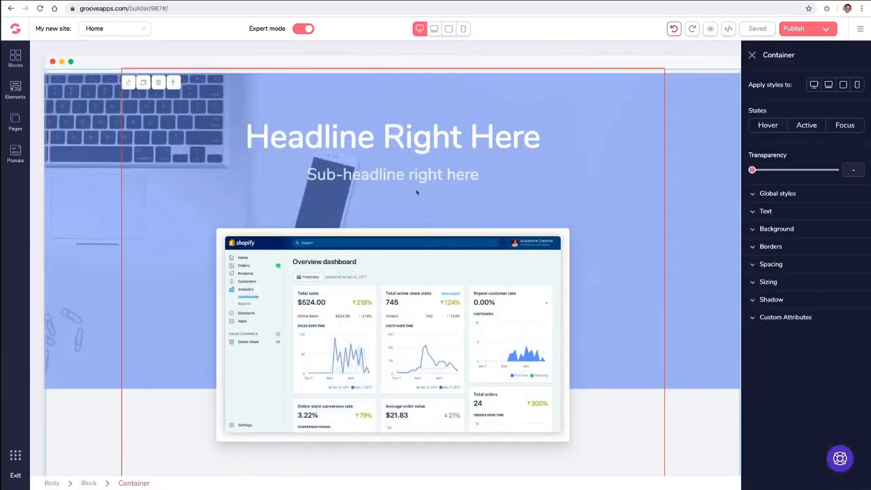
click(752, 211)
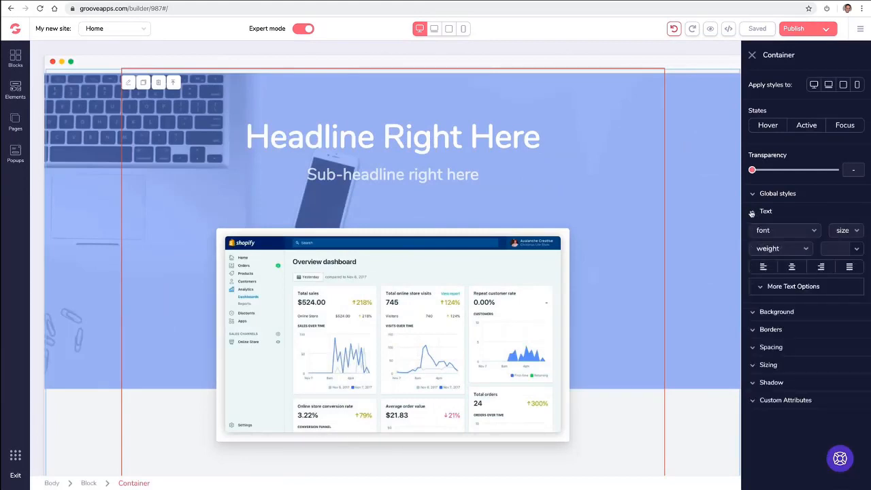
click(752, 212)
click(751, 231)
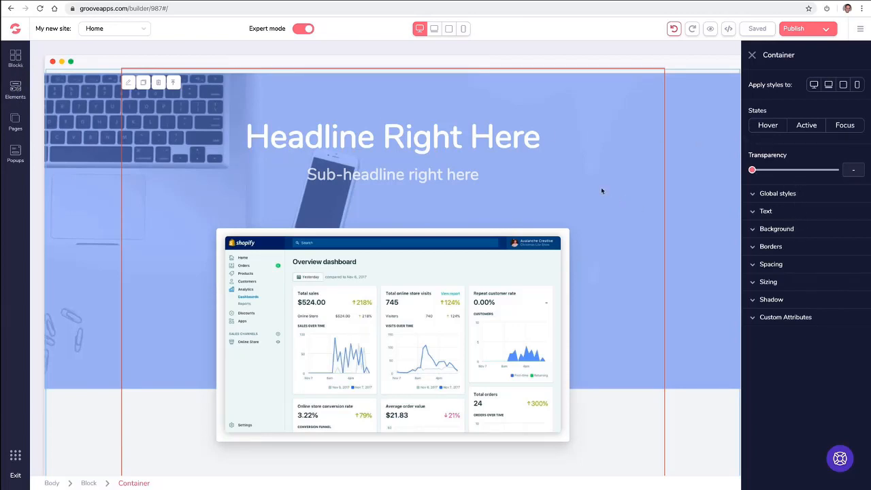
click(90, 94)
click(98, 84)
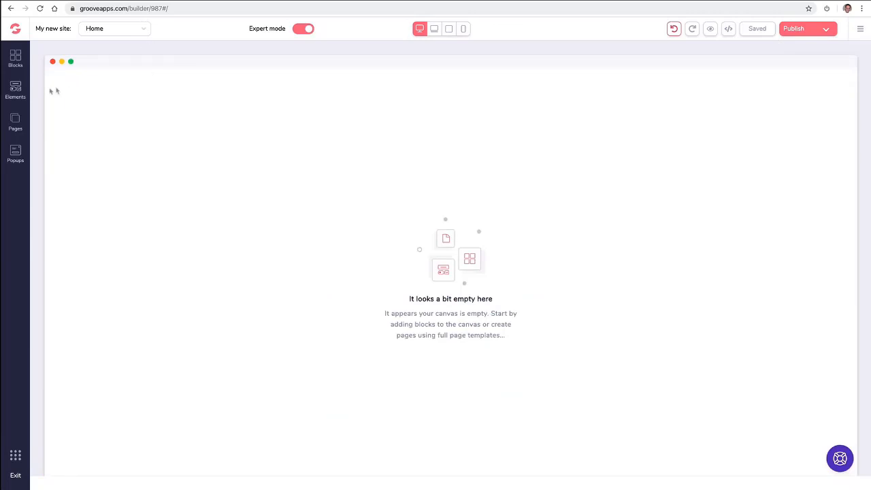
Create a blank Page 2 from the Pages panel using Blank Canvas.
click(22, 121)
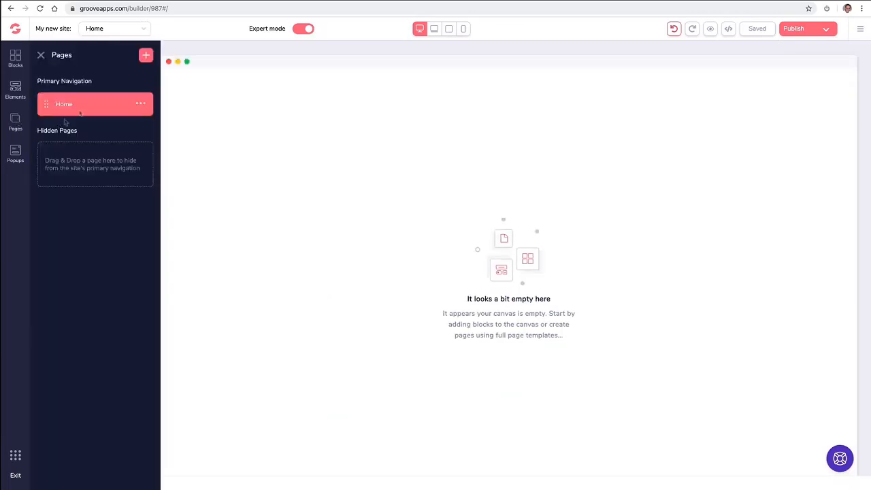
click(146, 55)
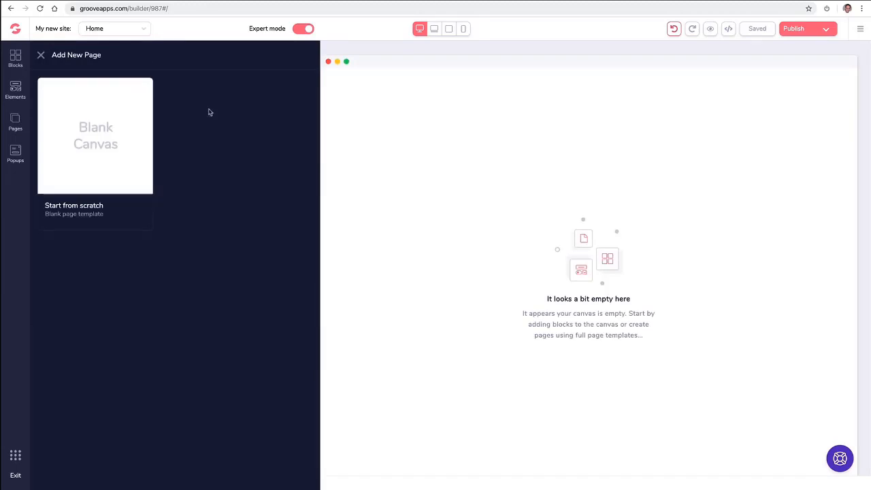
click(124, 121)
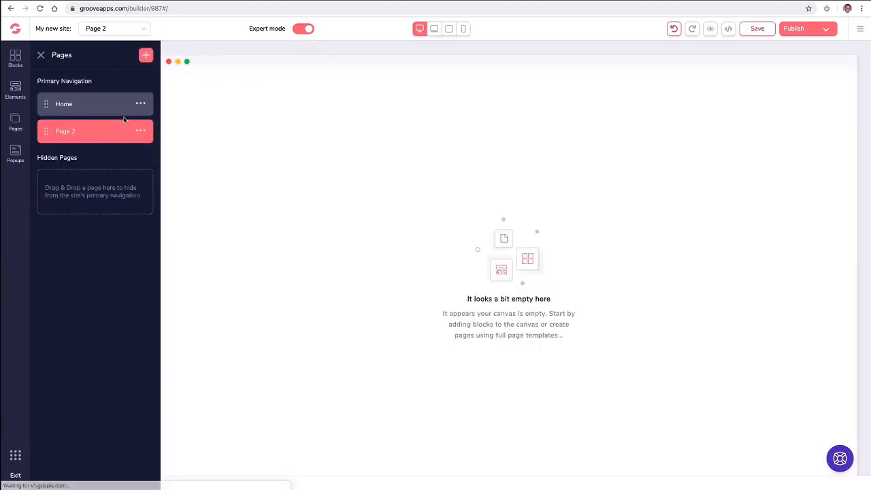
click(141, 131)
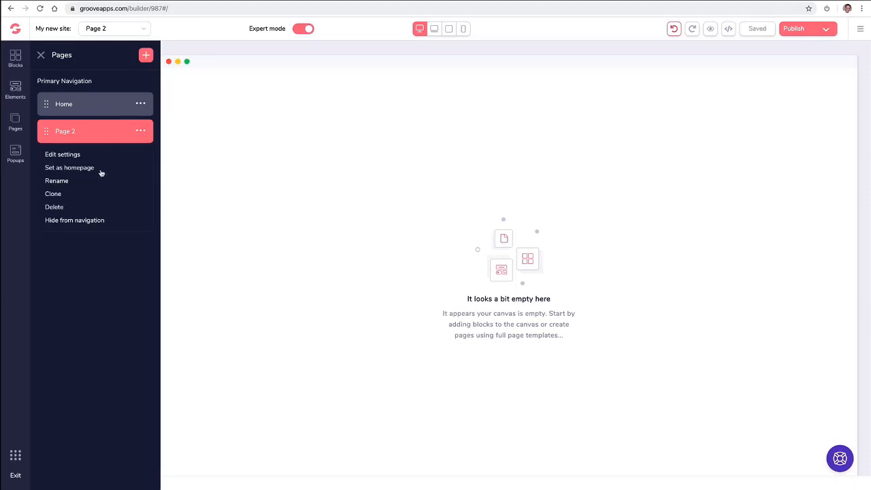
Rename Page 2 to About.
click(63, 181)
triple_click(84, 125)
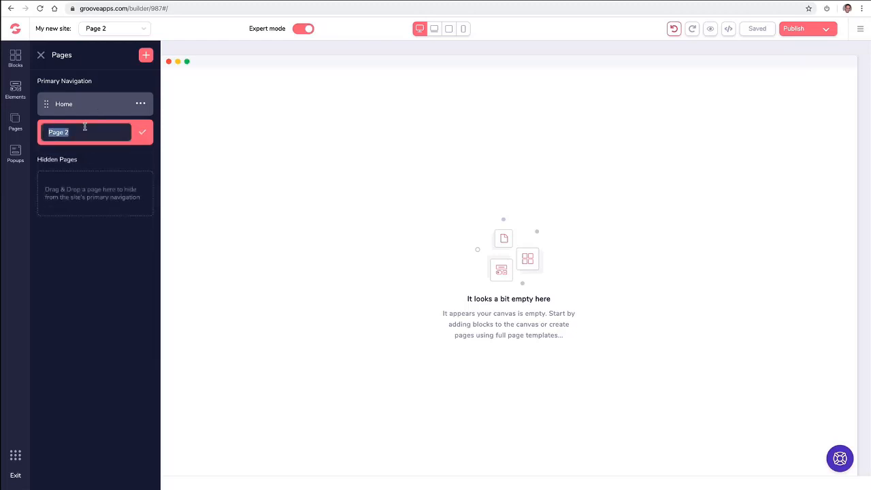
text(BAou)
key(super+a)
text(A)
click(143, 132)
Add a blank page named Contact.
click(145, 55)
click(125, 94)
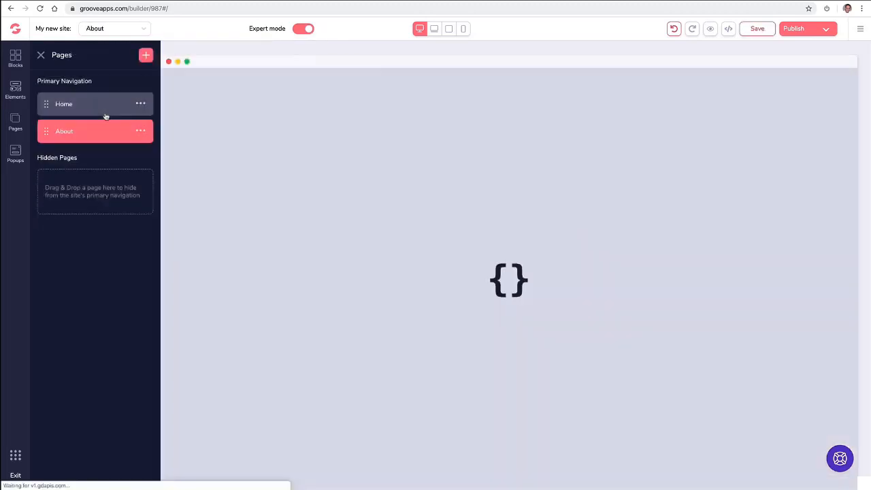
click(141, 159)
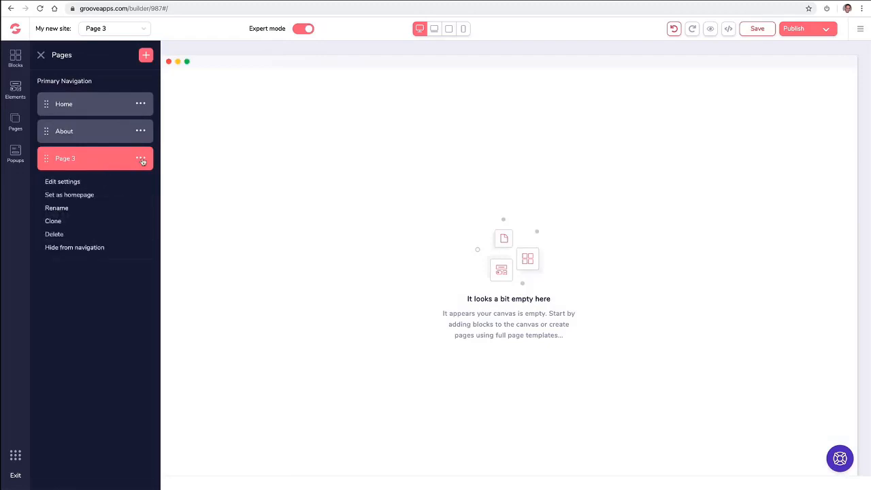
click(67, 211)
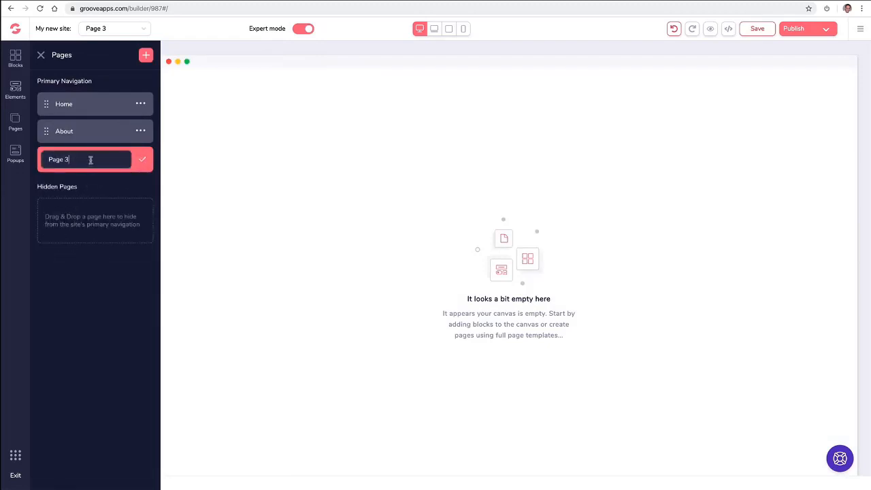
text(Contact)
click(142, 159)
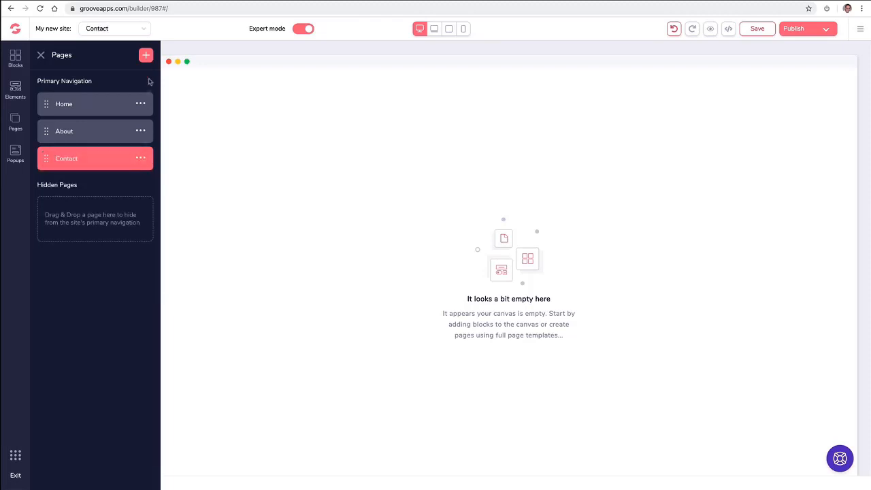
Add a blank page named Media.
click(146, 55)
click(113, 133)
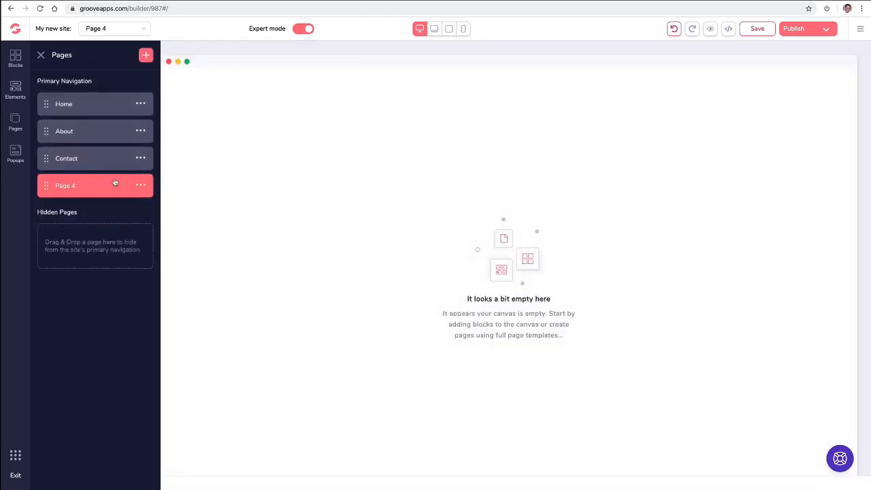
click(140, 185)
click(61, 234)
text(Media)
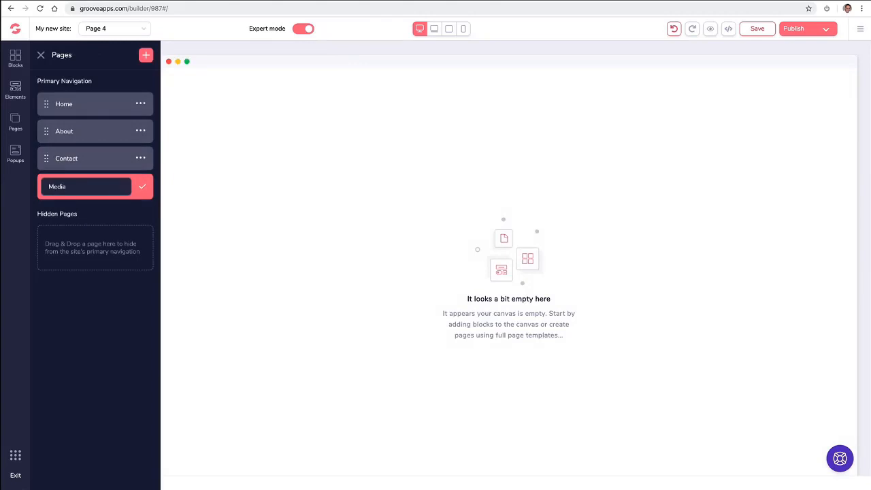
click(142, 187)
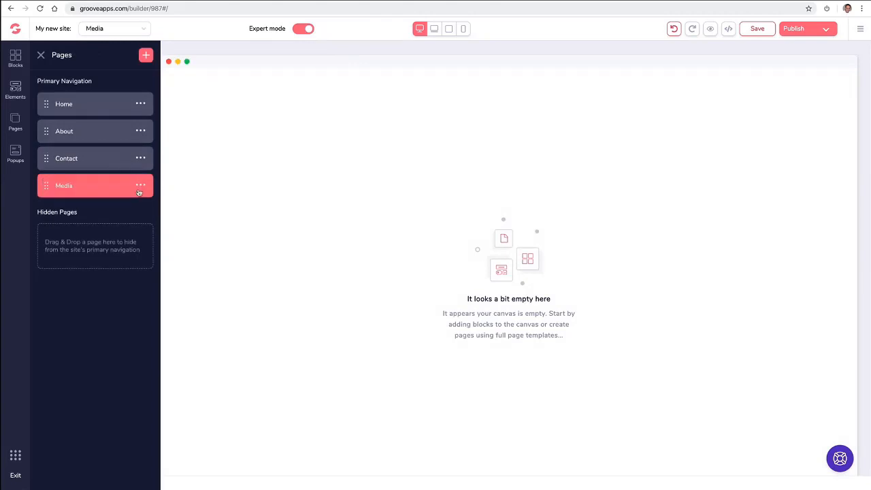
Add a blank page named Support.
click(147, 57)
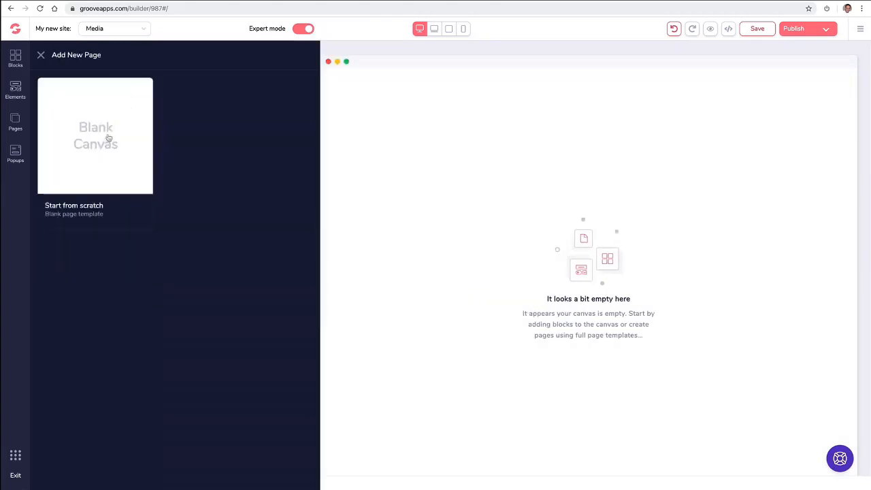
click(107, 139)
click(140, 212)
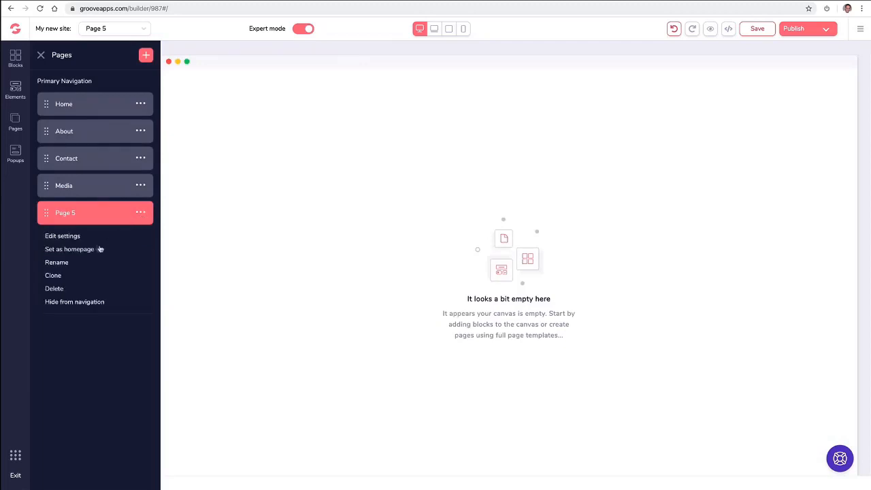
click(71, 262)
triple_click(105, 216)
text(Support)
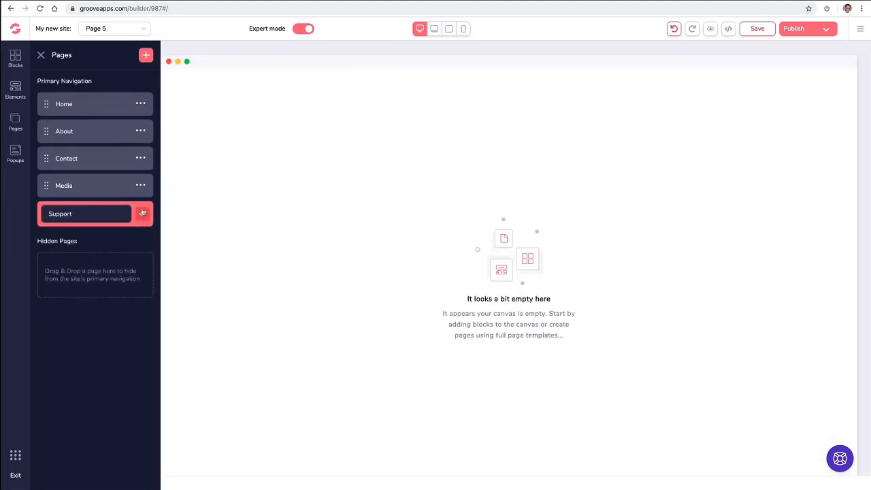
click(142, 216)
click(146, 54)
Add a blank page named Free Ebook.
click(90, 166)
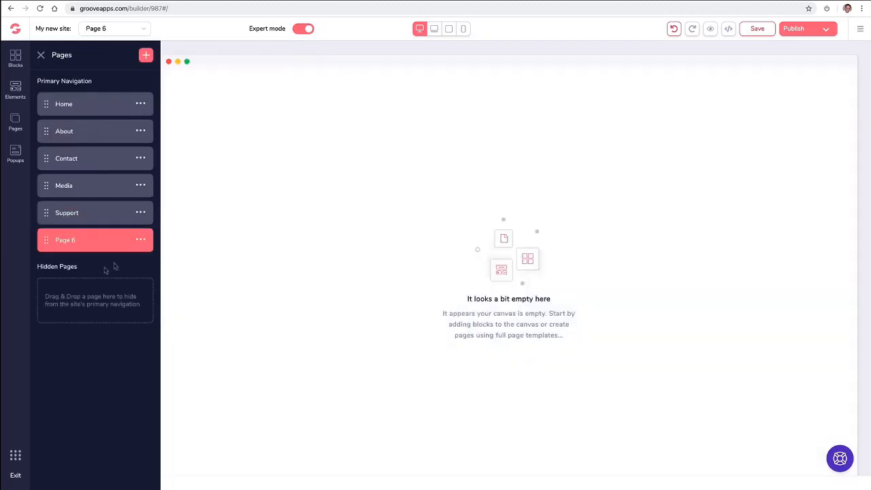
click(140, 240)
click(64, 289)
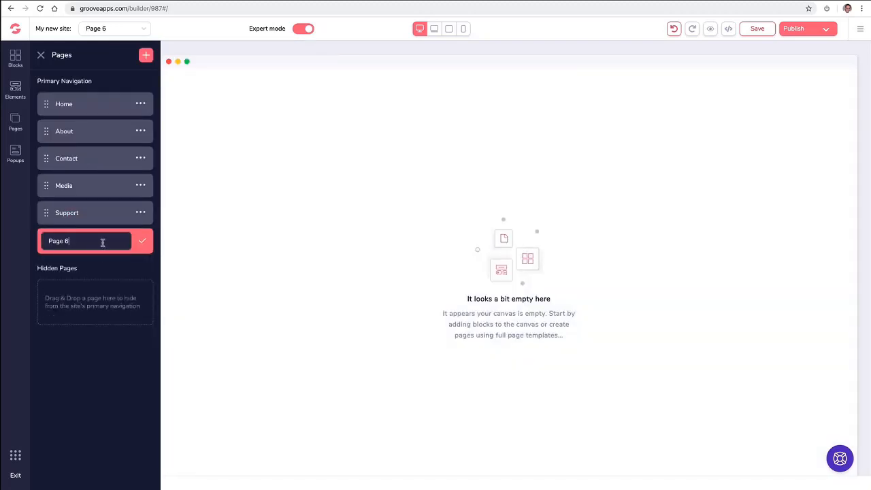
triple_click(102, 241)
text(Free Ebook)
click(142, 241)
Add a blank ThankYou Download page, then switch to editing the About page.
click(146, 55)
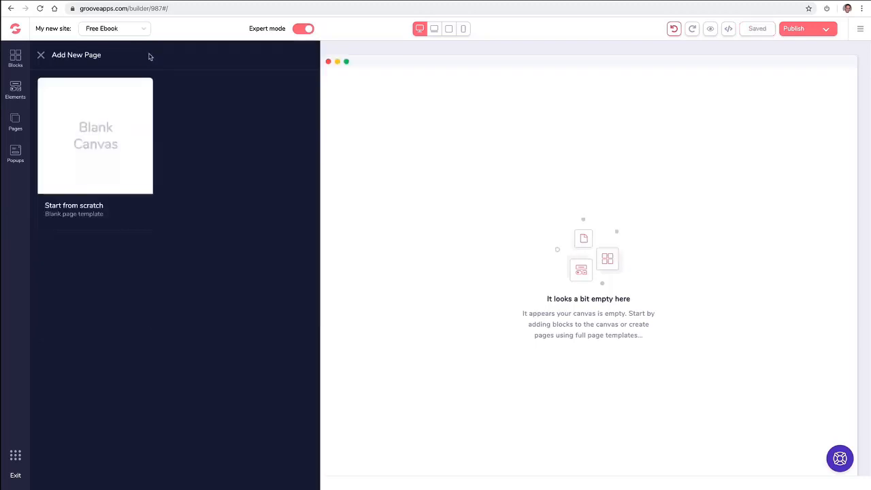
click(91, 134)
click(141, 268)
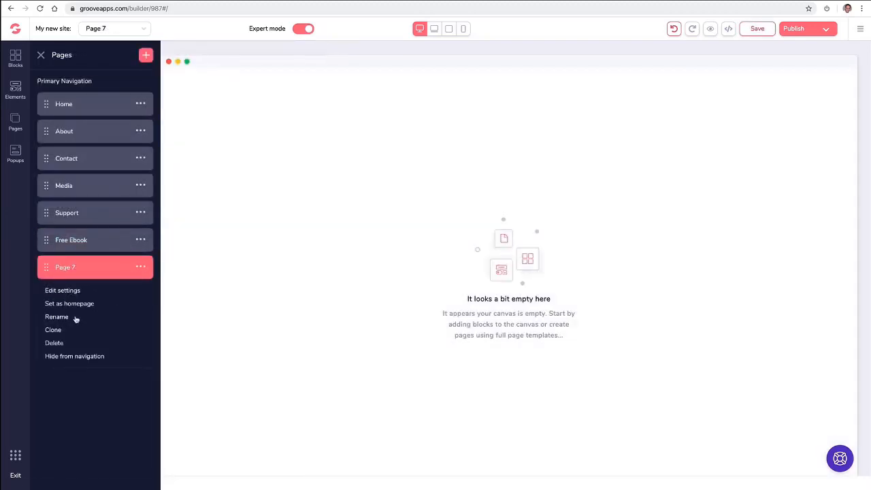
click(73, 317)
triple_click(101, 268)
text(ThankYou Download)
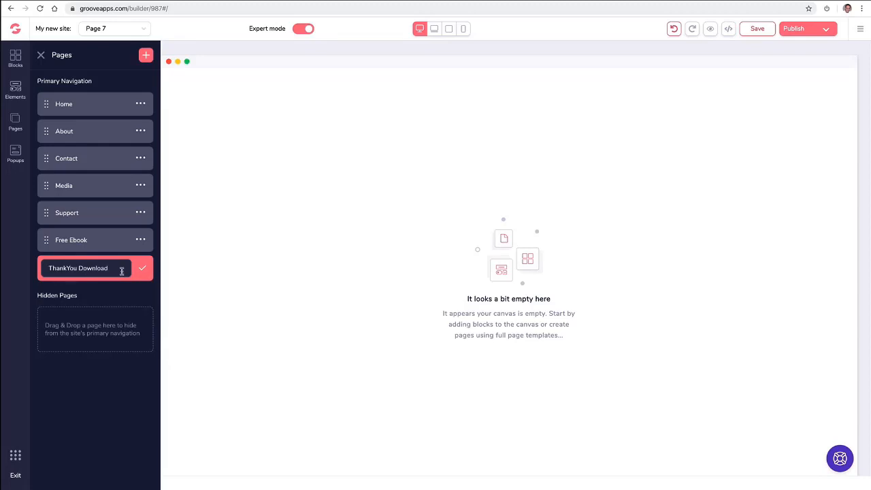
click(142, 268)
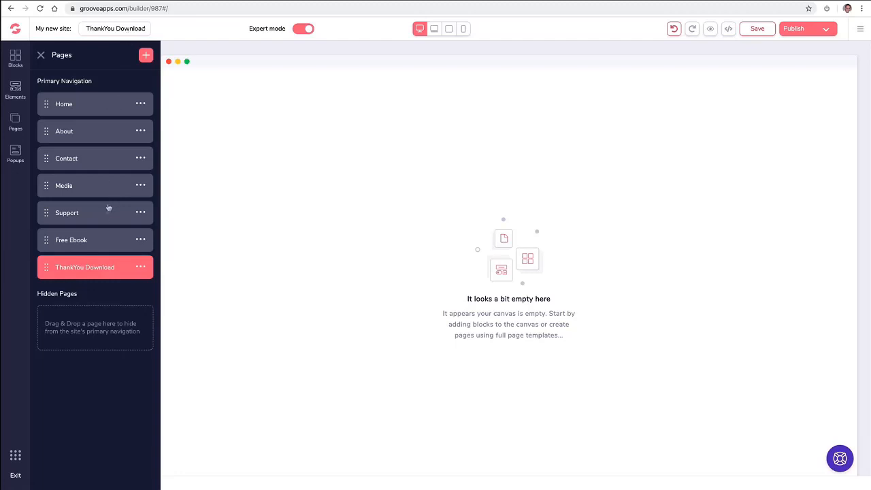
click(114, 28)
click(102, 59)
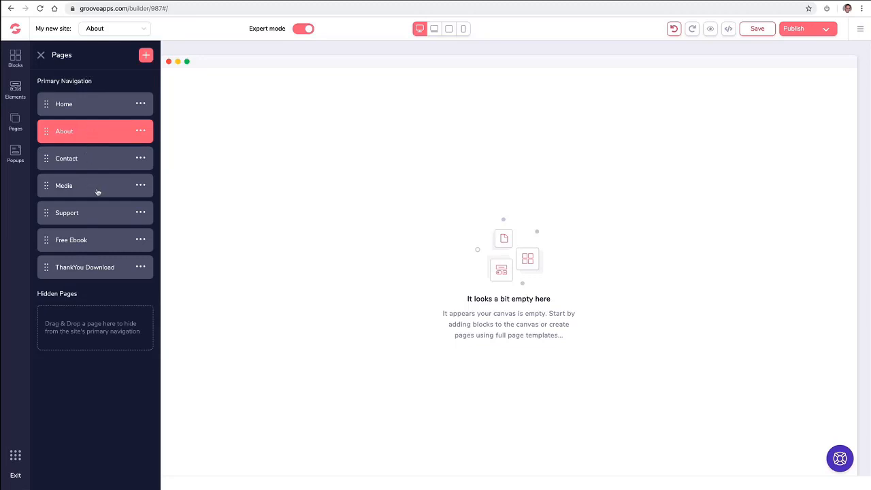
Drag Free Ebook and ThankYou Download into Hidden Pages, then open ThankYou Download.
click(48, 240)
drag(47, 242, 50, 292)
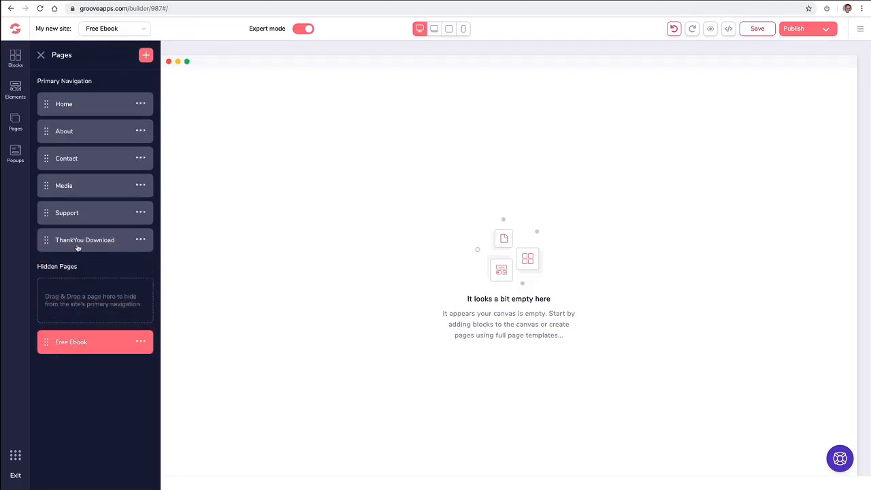
drag(47, 239, 54, 347)
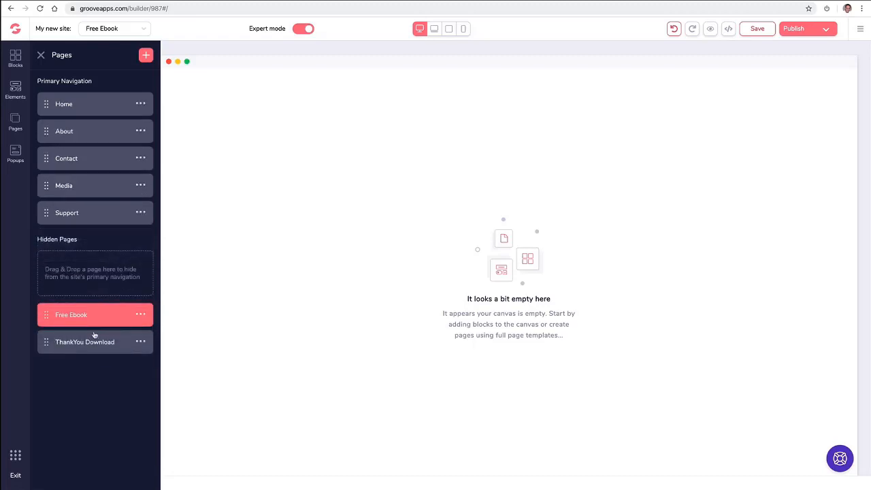
click(82, 343)
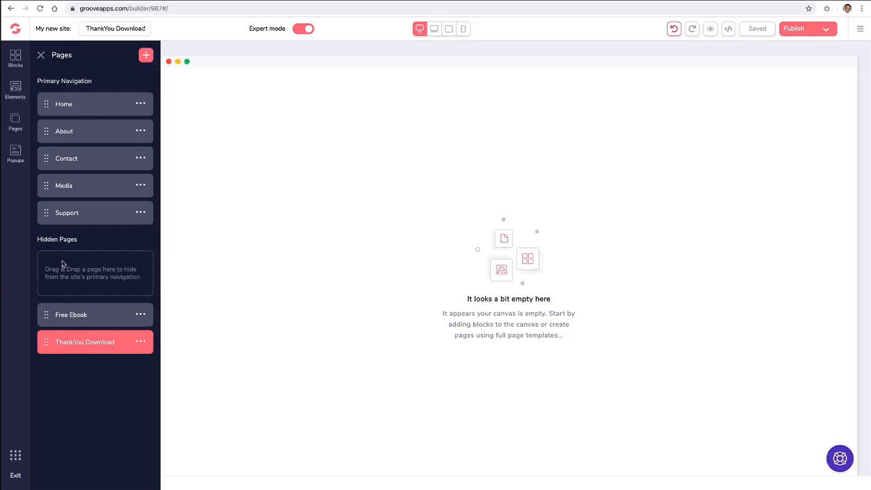
Place a wireframe navbar with Home, About, Contact, Media and Support links on ThankYou Download.
click(17, 58)
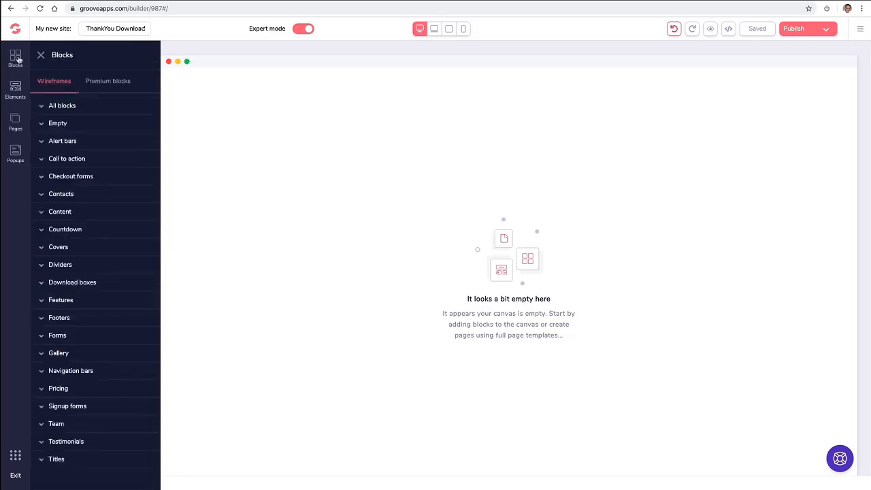
click(102, 83)
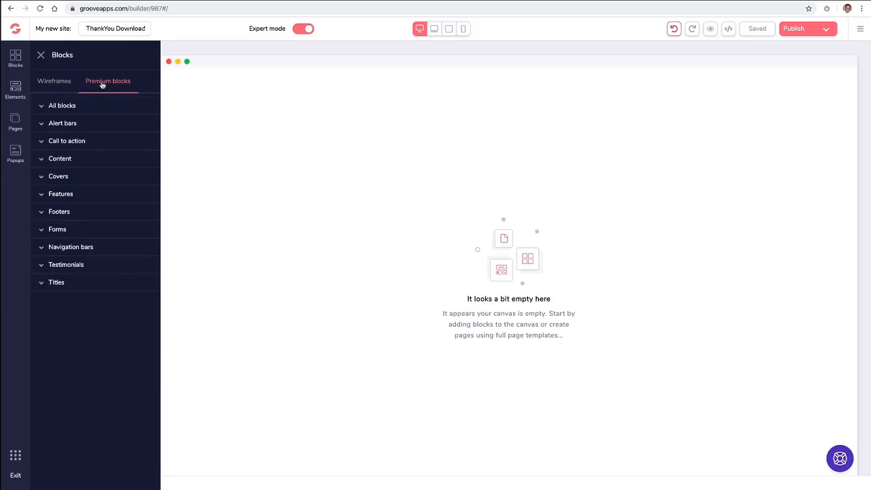
click(79, 250)
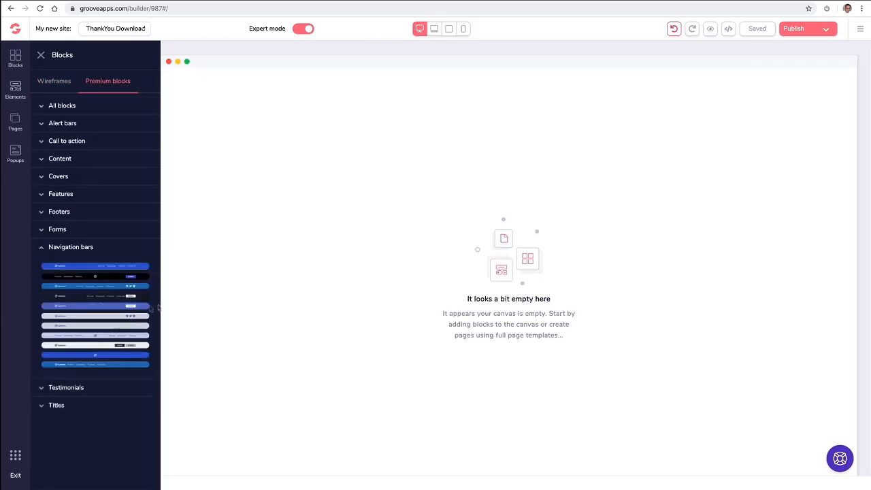
click(61, 81)
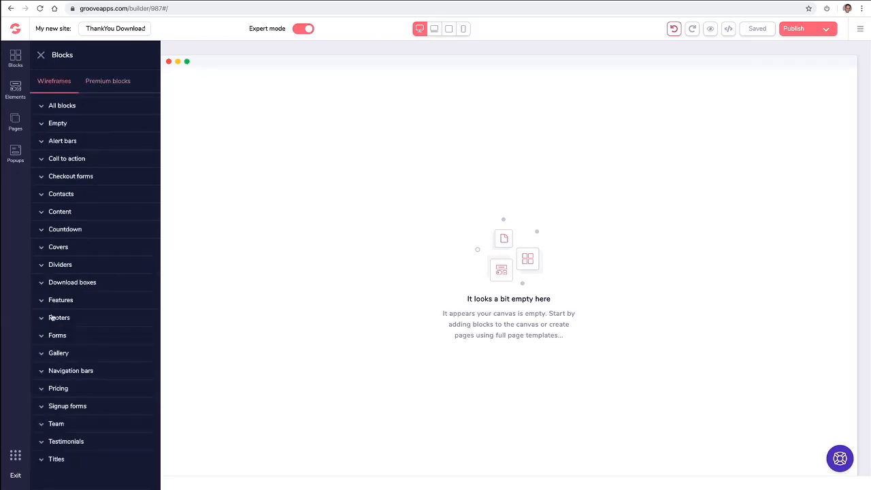
click(95, 370)
scroll(99, 351, down, 3)
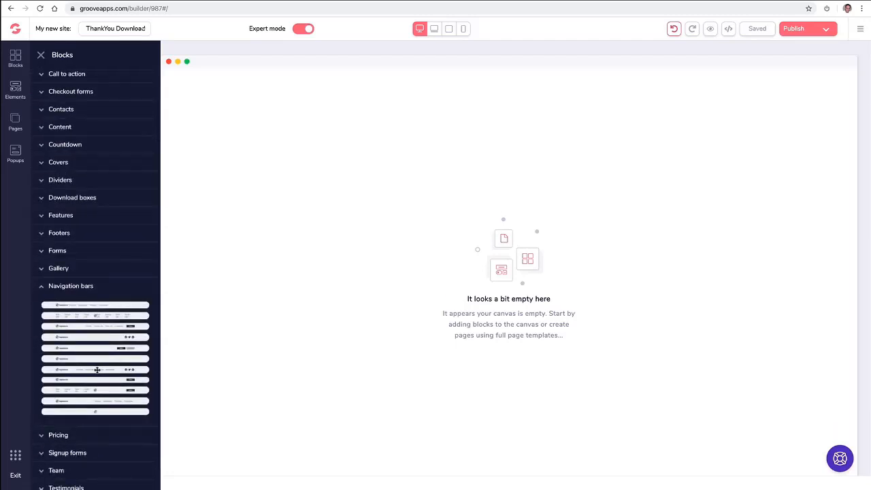
drag(97, 369, 422, 99)
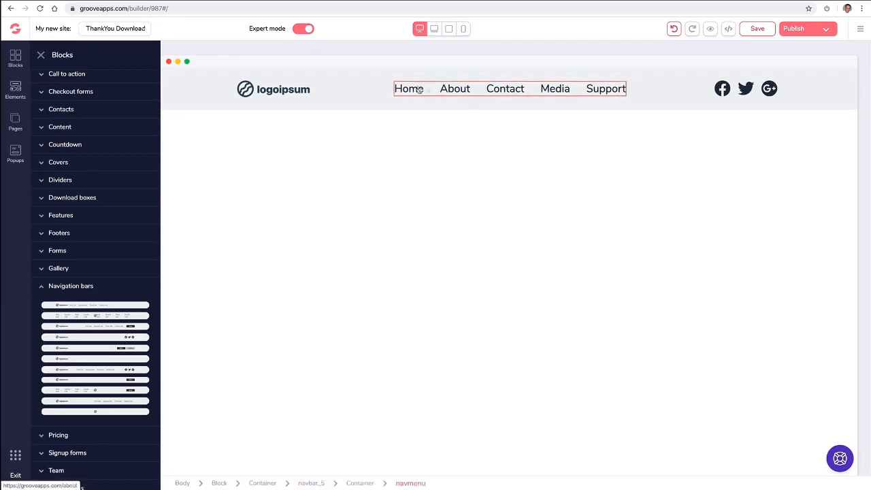
click(16, 121)
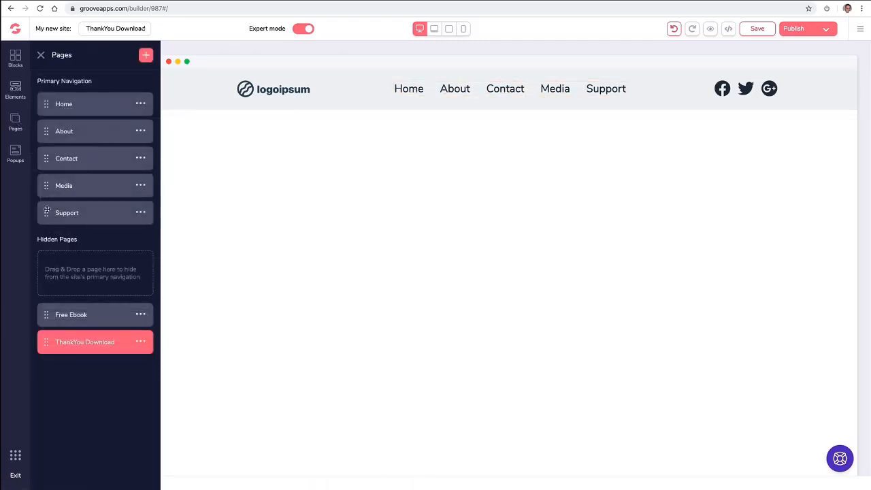
Indent Media under Contact in the Pages list so the navbar shows a Contact dropdown.
drag(47, 212, 48, 177)
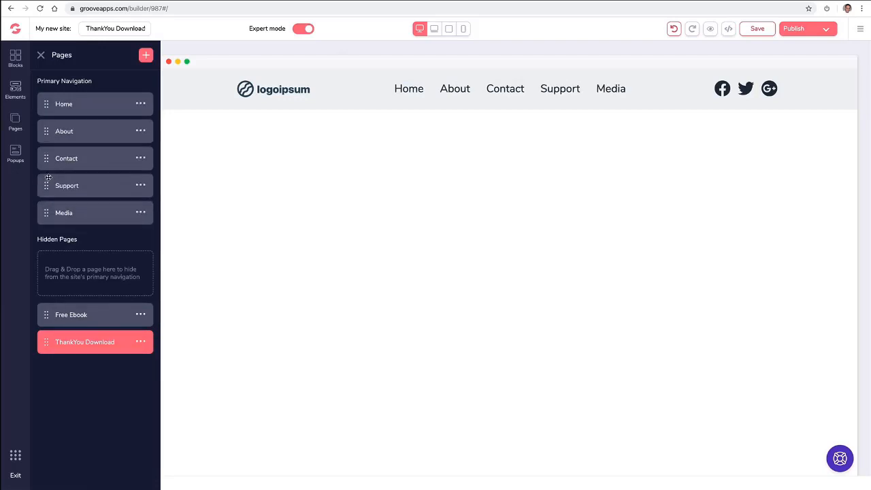
drag(46, 211, 47, 178)
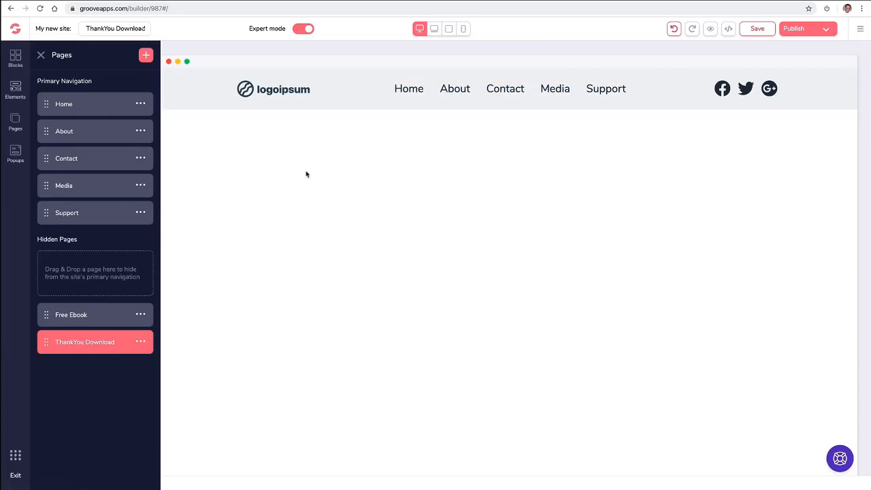
drag(47, 185, 81, 174)
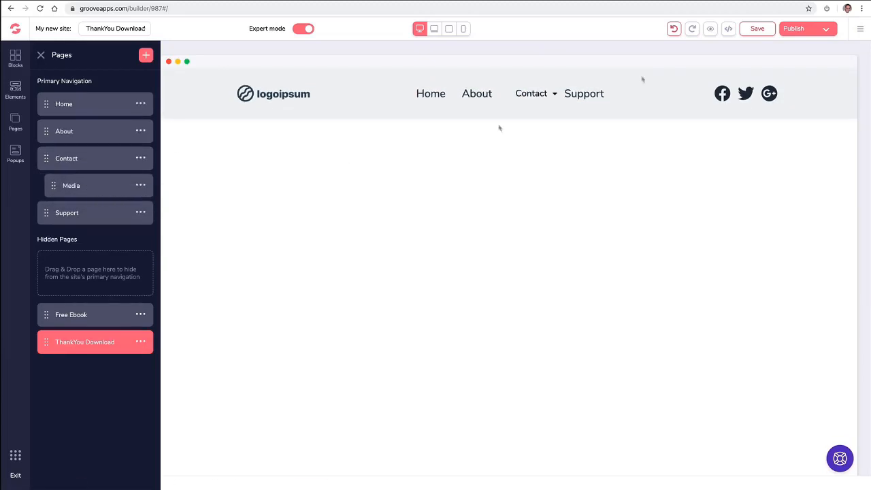
click(553, 95)
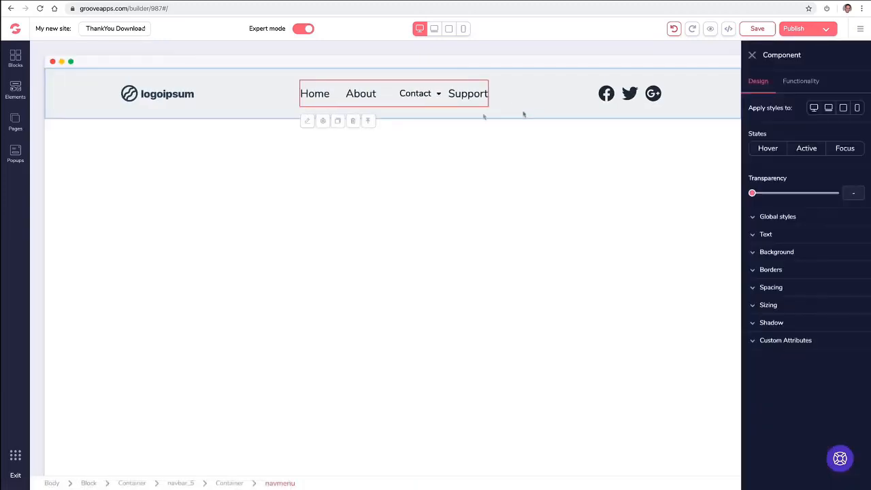
click(752, 55)
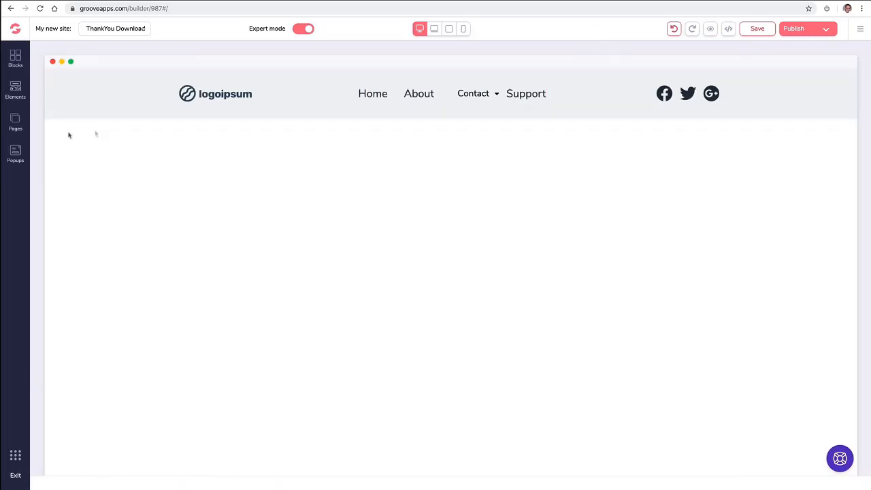
click(14, 121)
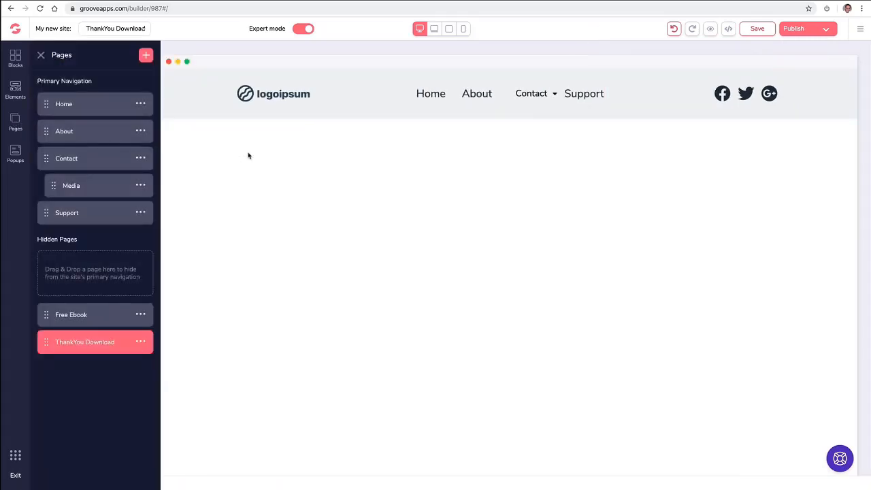
Upload the GroovePages logo file, found by searching 'logo', and use it as the navbar logo image.
click(278, 97)
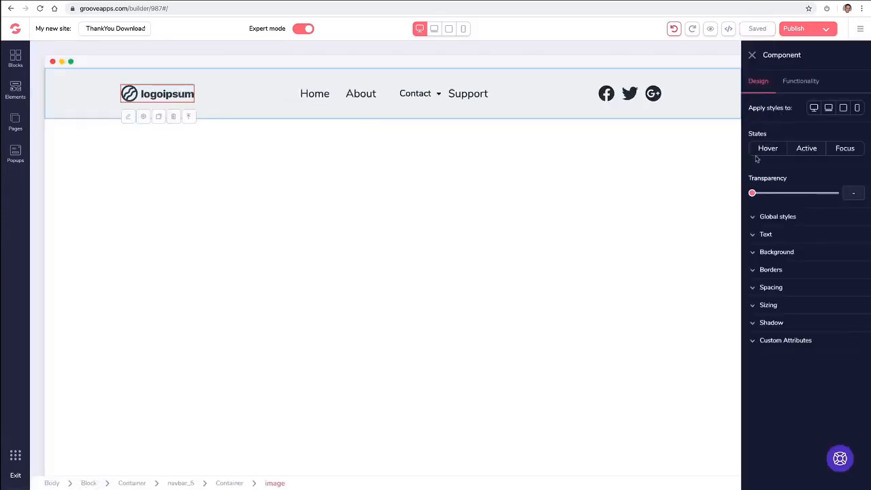
click(803, 83)
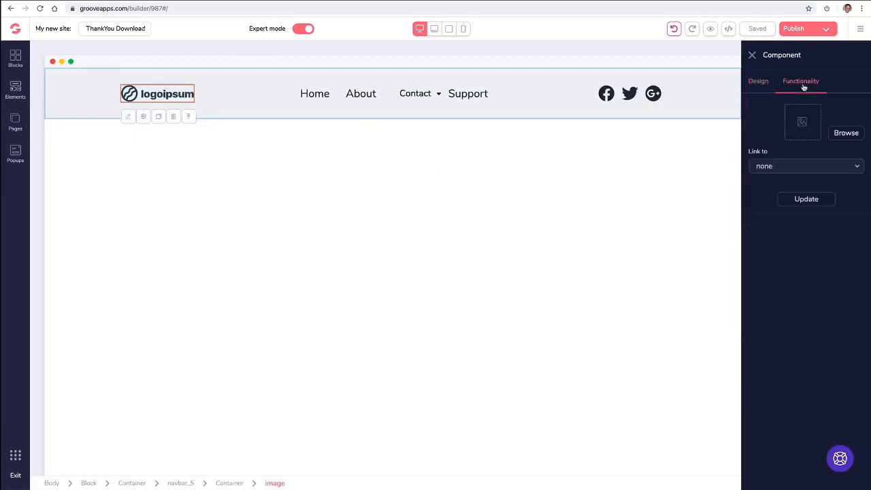
click(835, 134)
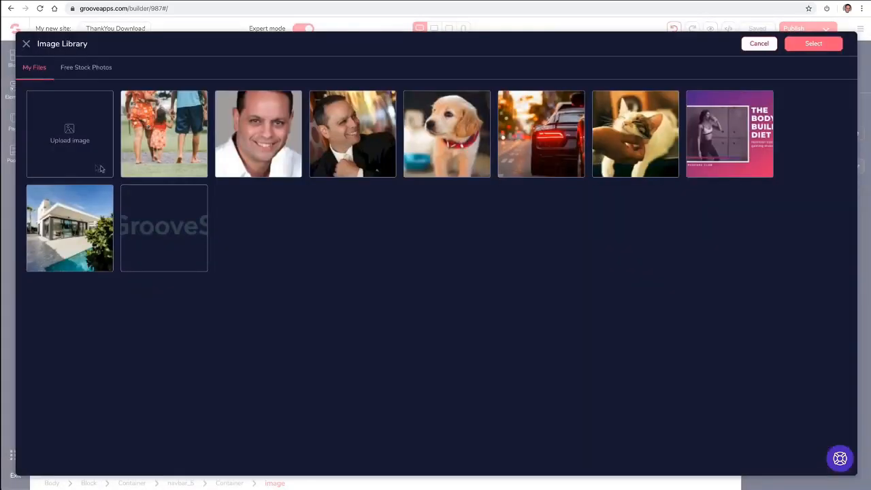
click(87, 140)
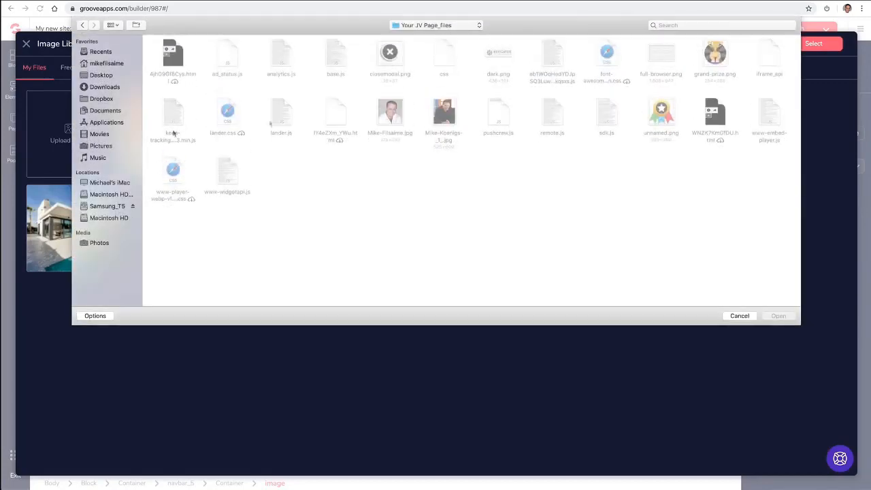
click(716, 24)
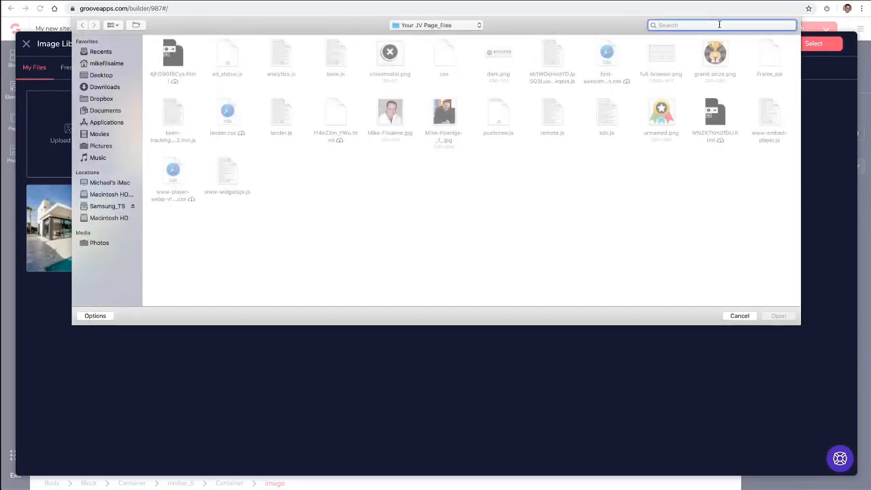
text(logo)
click(224, 164)
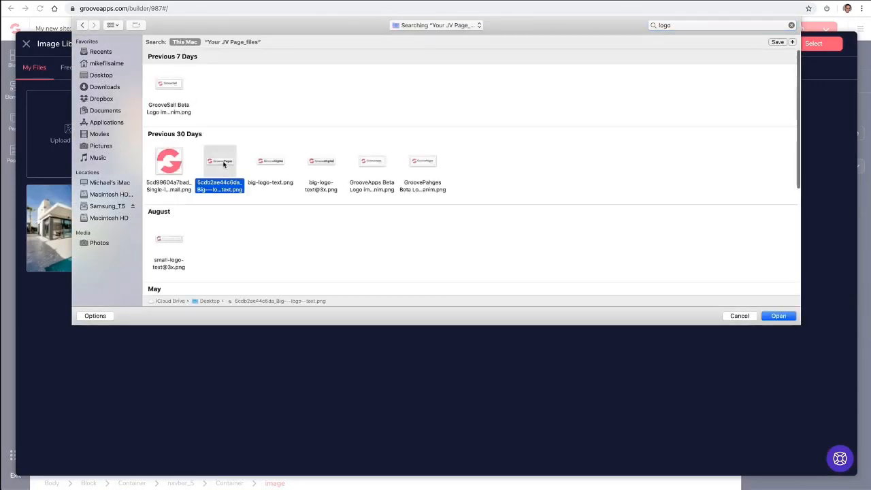
click(778, 316)
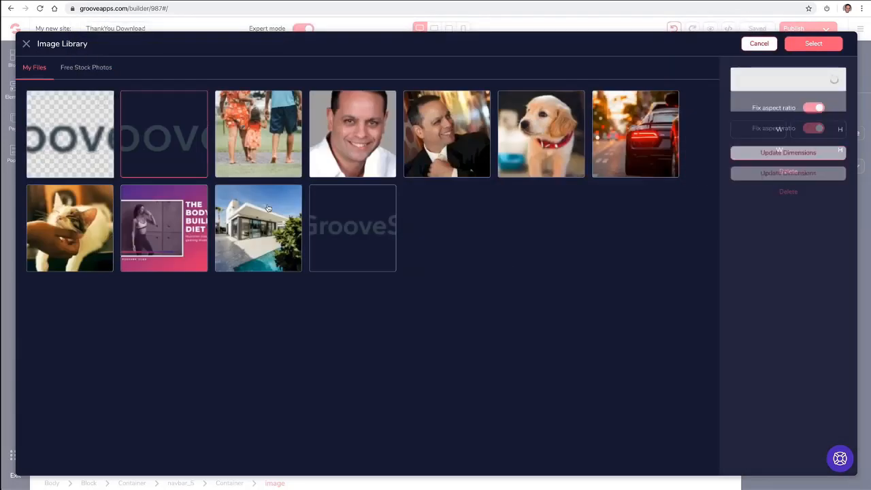
click(819, 44)
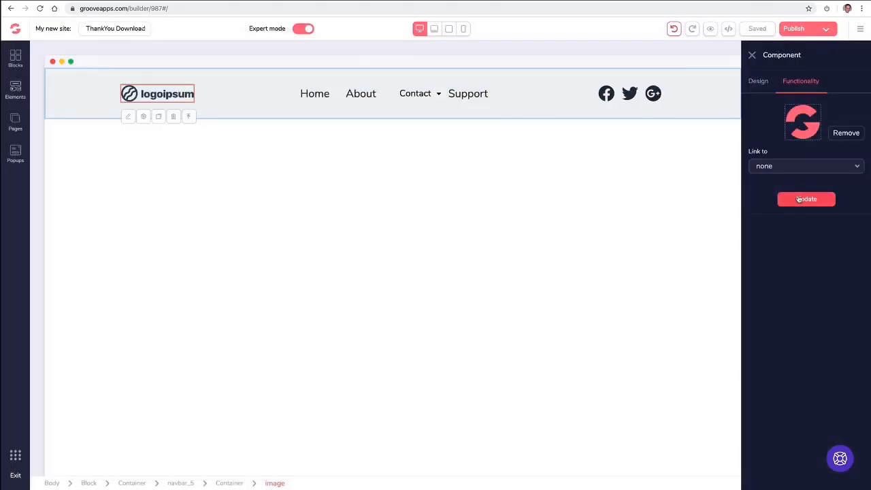
click(800, 199)
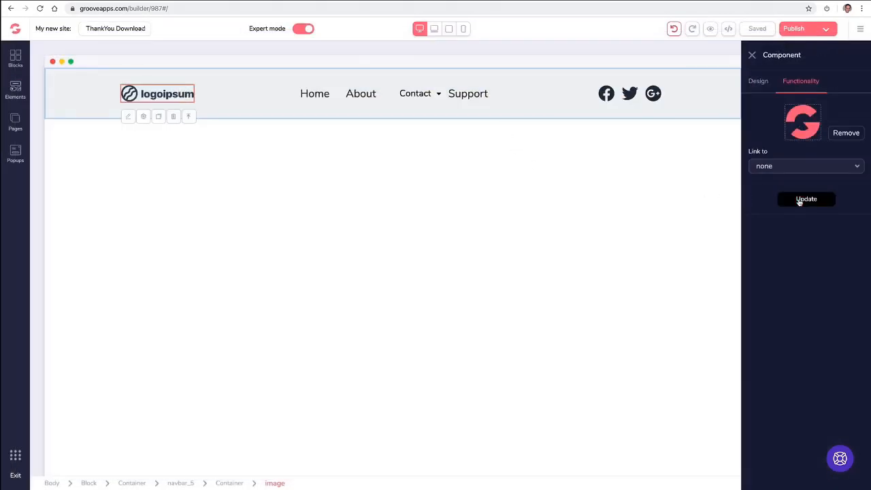
click(276, 164)
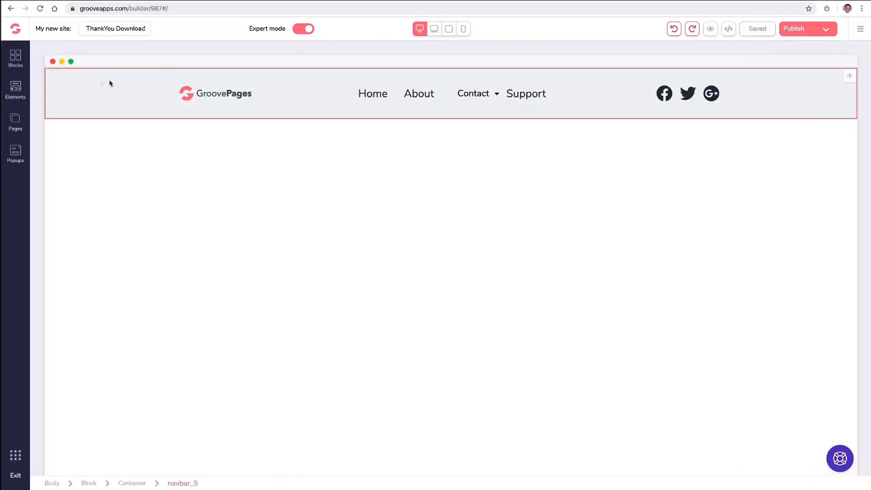
Try a light pink background on the whole navigation bar.
click(73, 84)
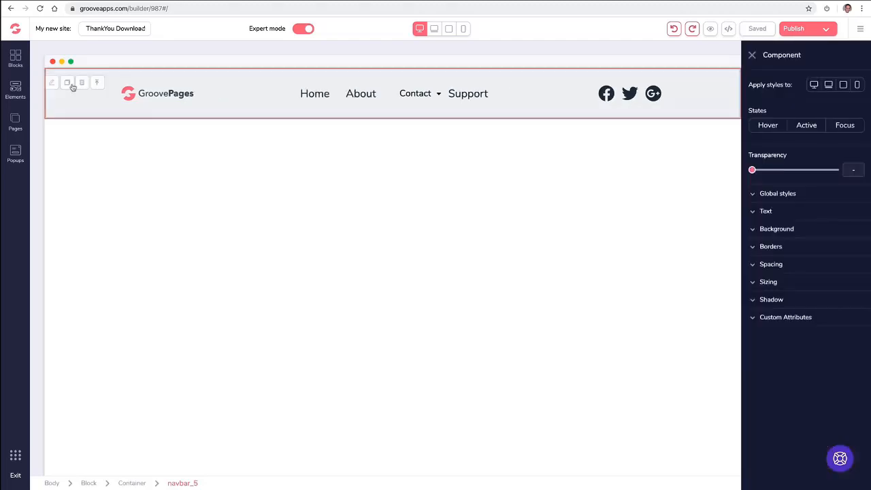
click(753, 230)
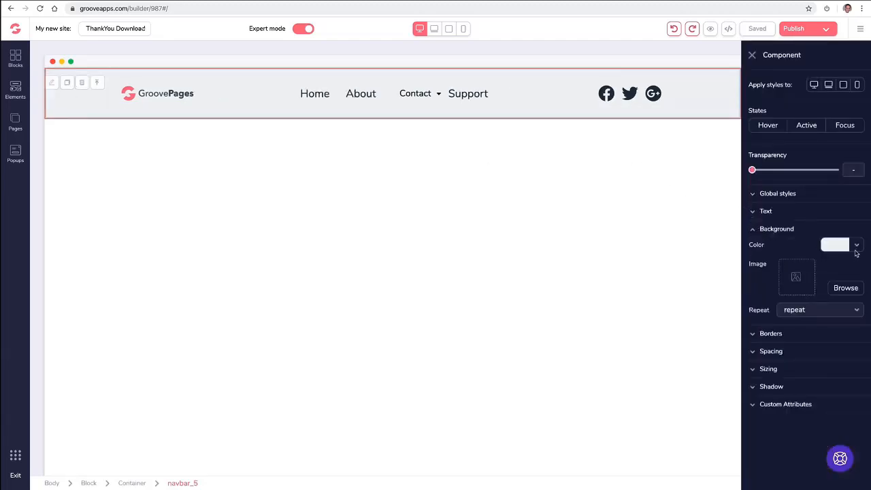
click(857, 247)
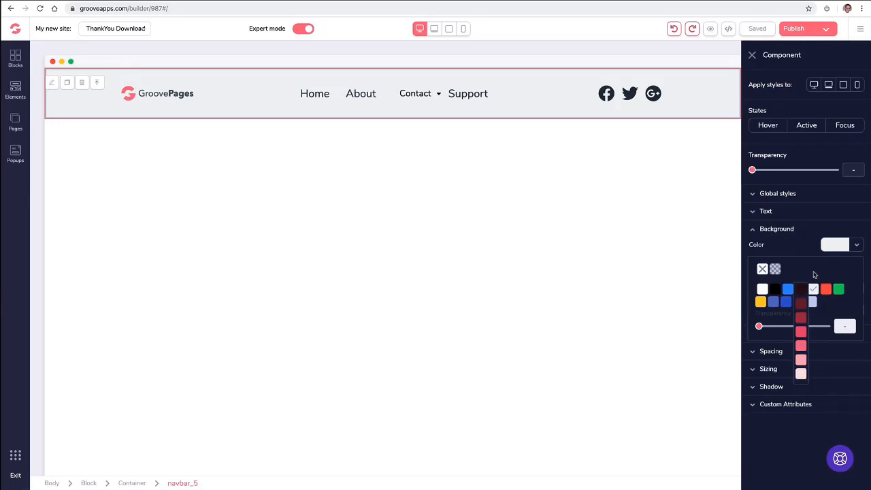
click(800, 360)
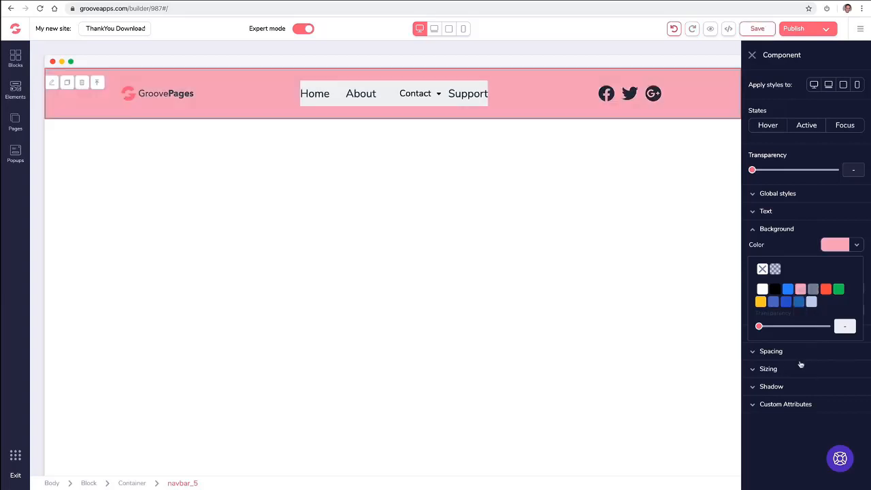
click(337, 91)
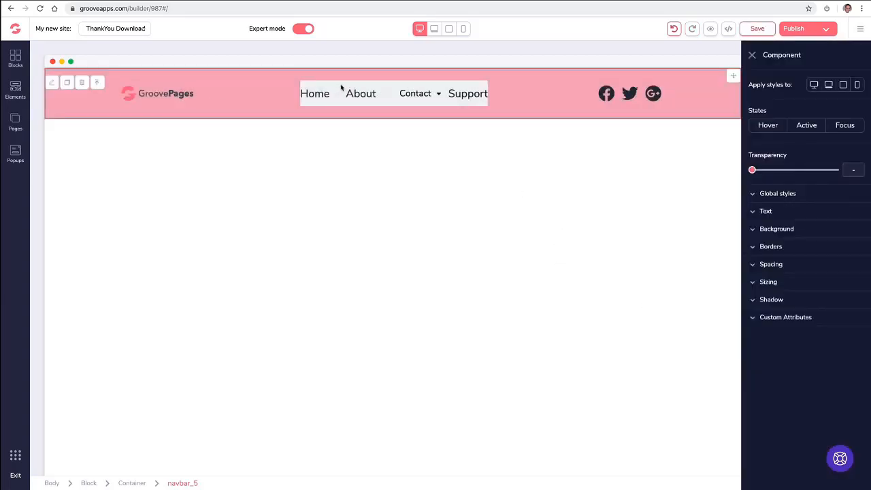
Give the menu links a light pink background, then undo twice to restore the grey navbar.
click(421, 93)
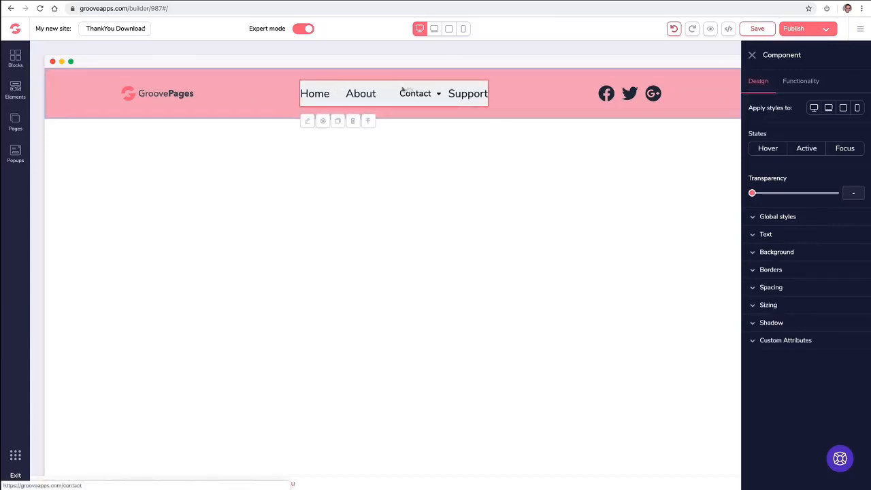
click(776, 252)
click(838, 269)
mouse_move(800, 326)
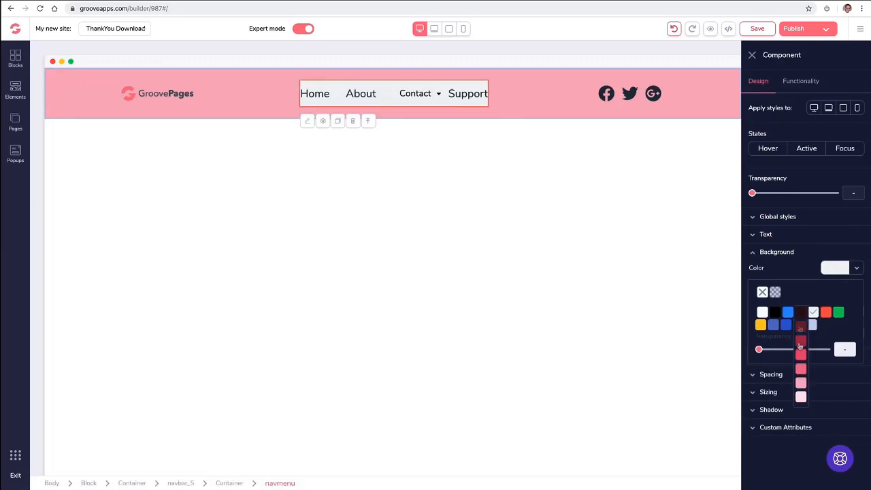
click(801, 385)
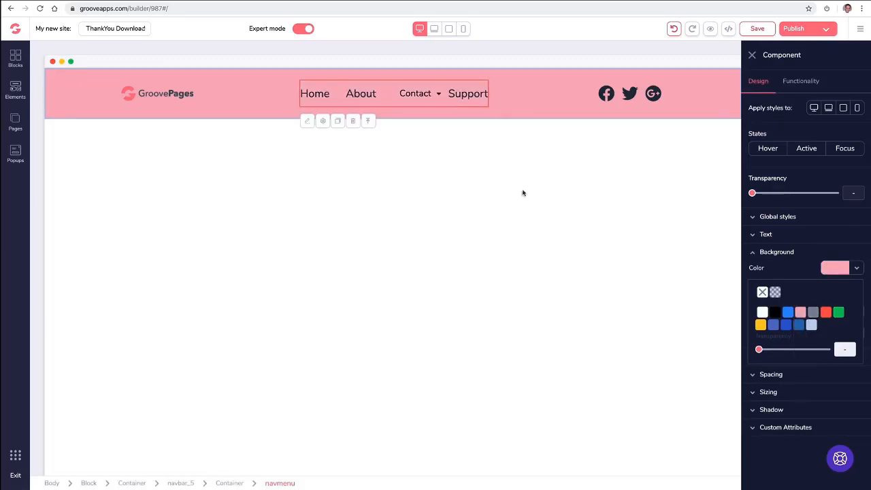
click(752, 55)
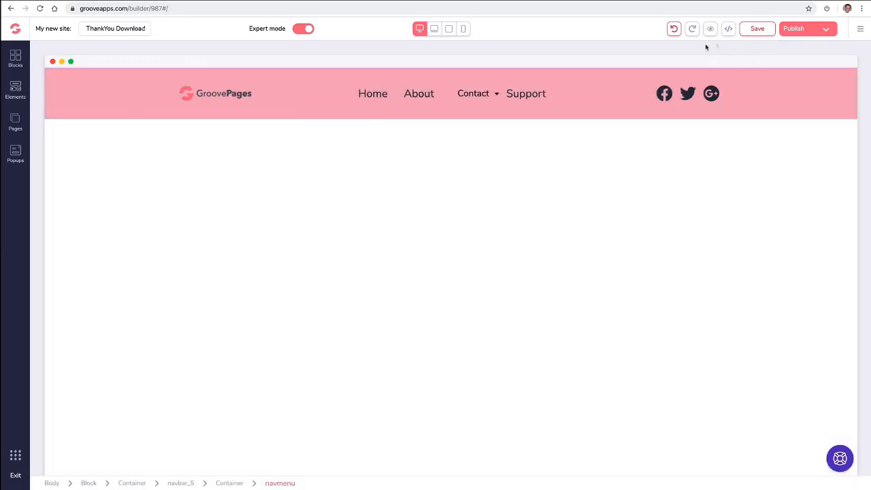
click(673, 29)
click(672, 29)
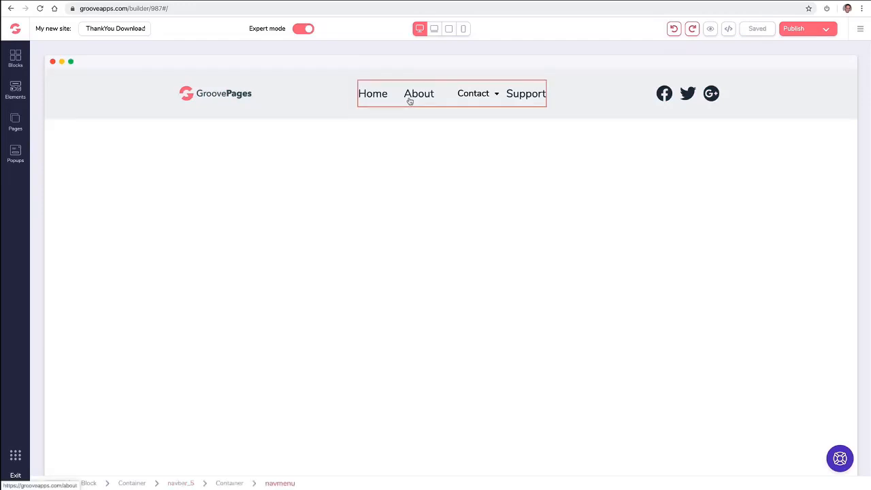
Delete the Support page from the Pages list and confirm the deletion warning.
click(462, 100)
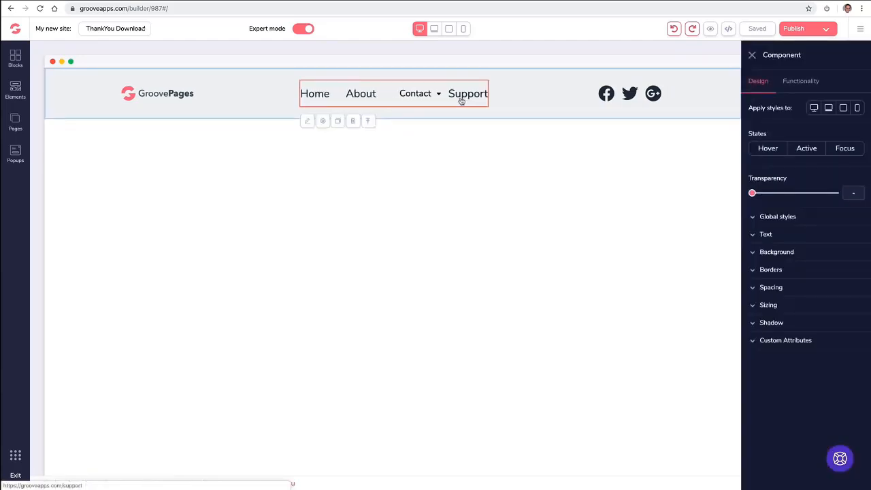
click(15, 121)
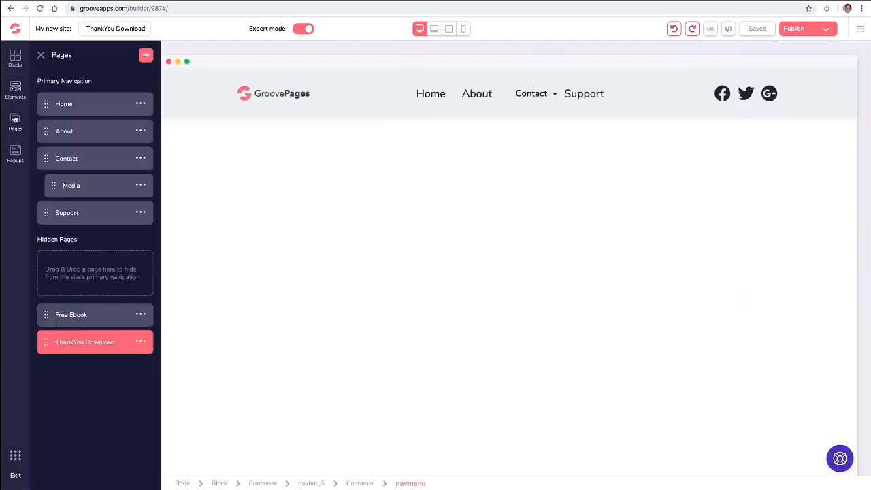
click(141, 212)
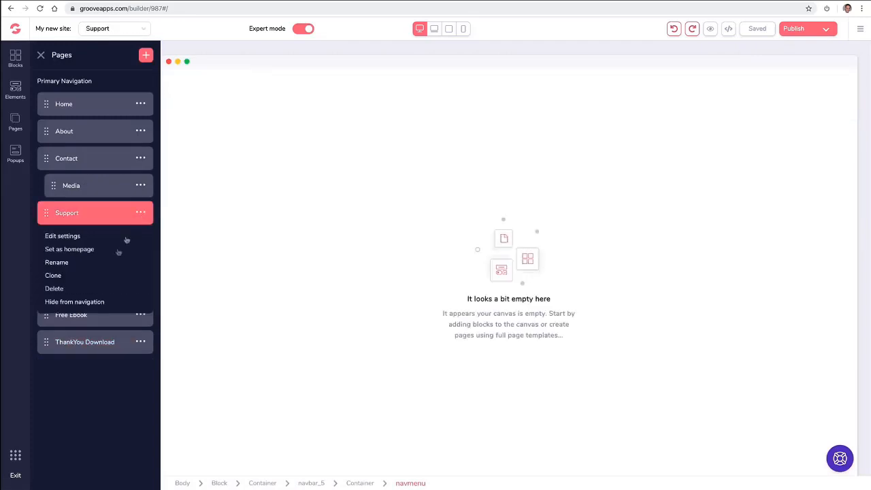
click(59, 289)
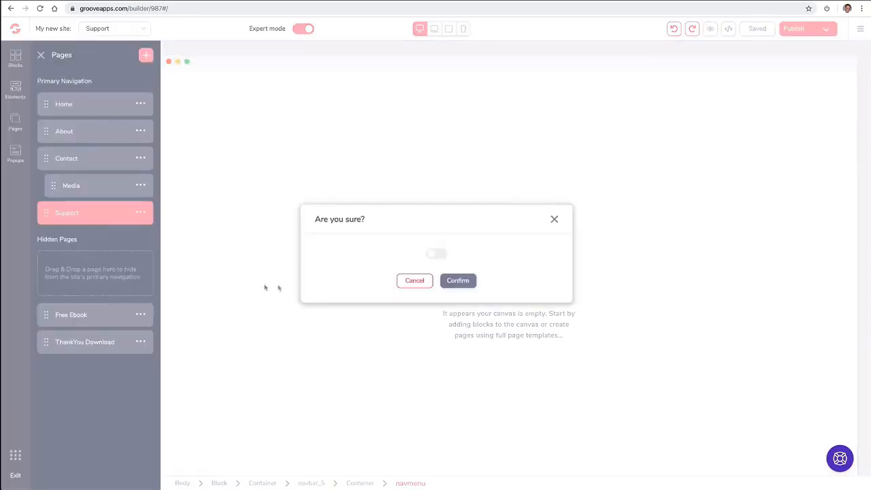
click(437, 255)
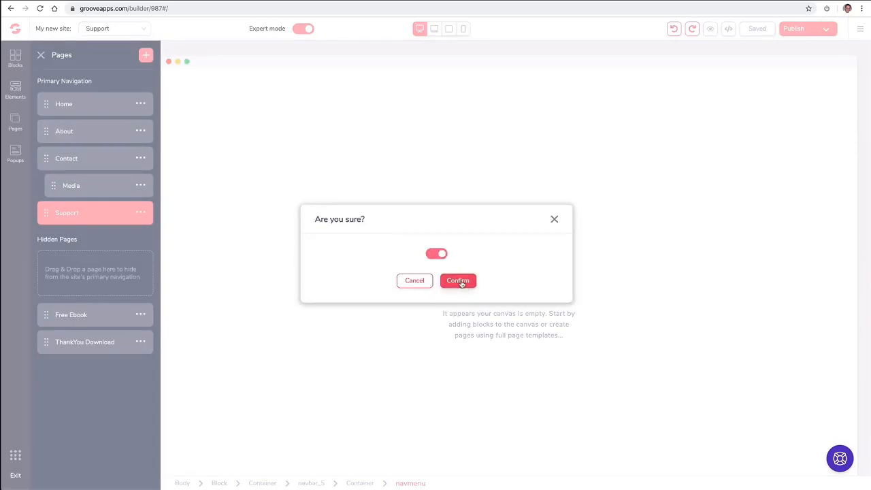
click(458, 281)
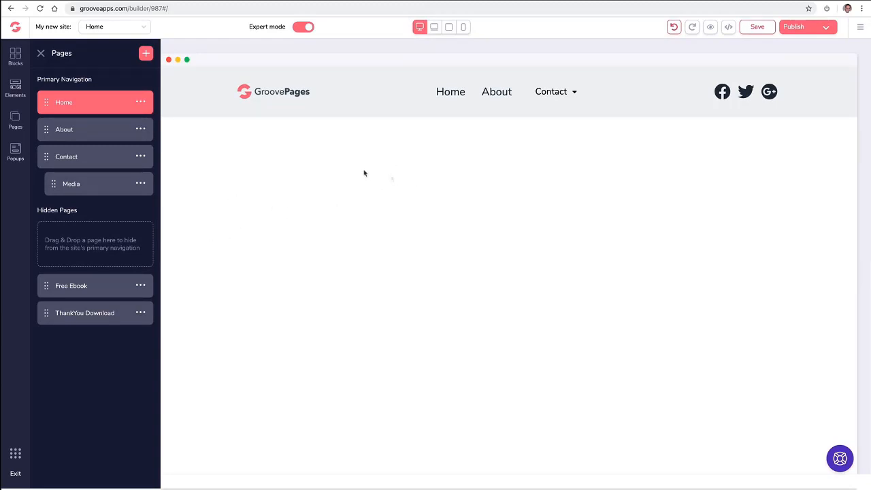
Set the nav menu's external link count to one.
click(41, 53)
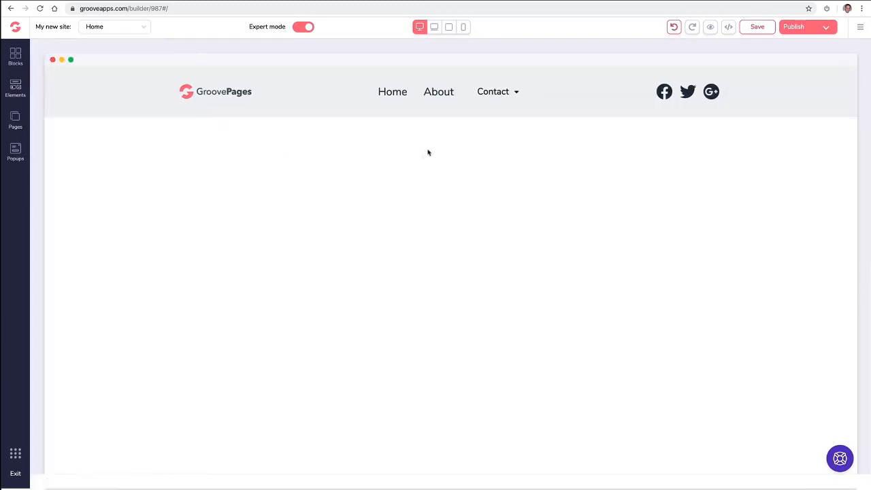
click(443, 98)
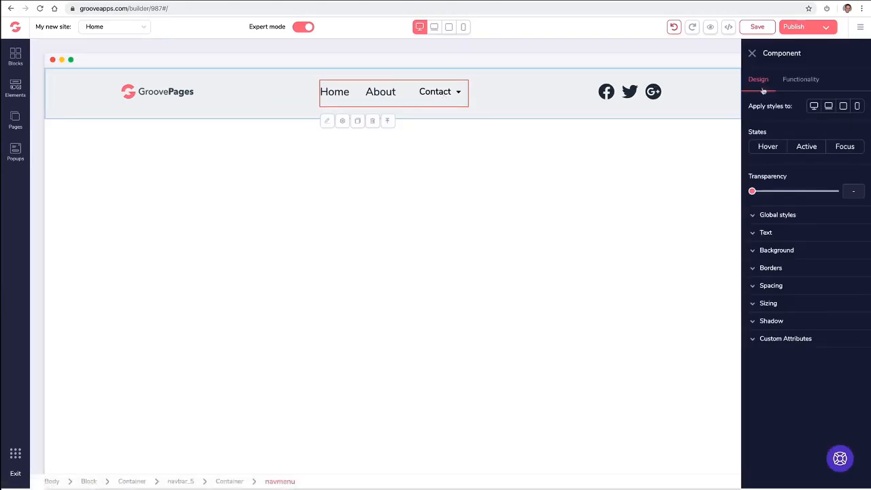
click(802, 79)
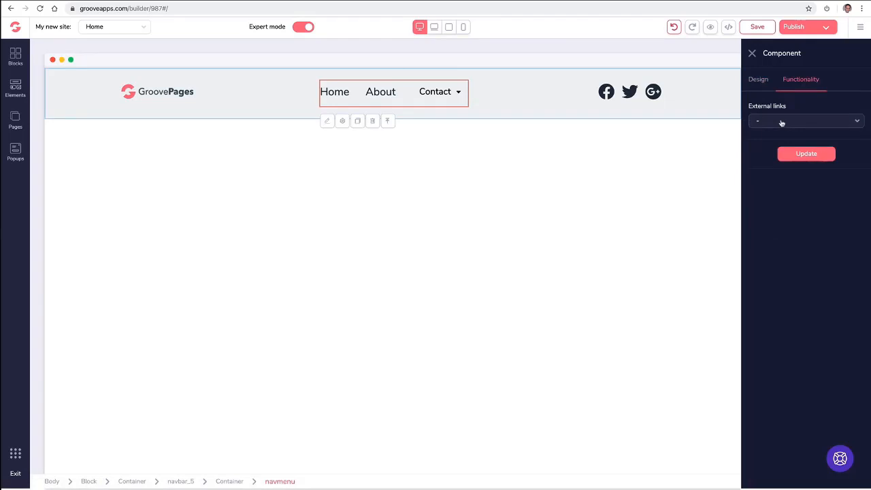
click(781, 122)
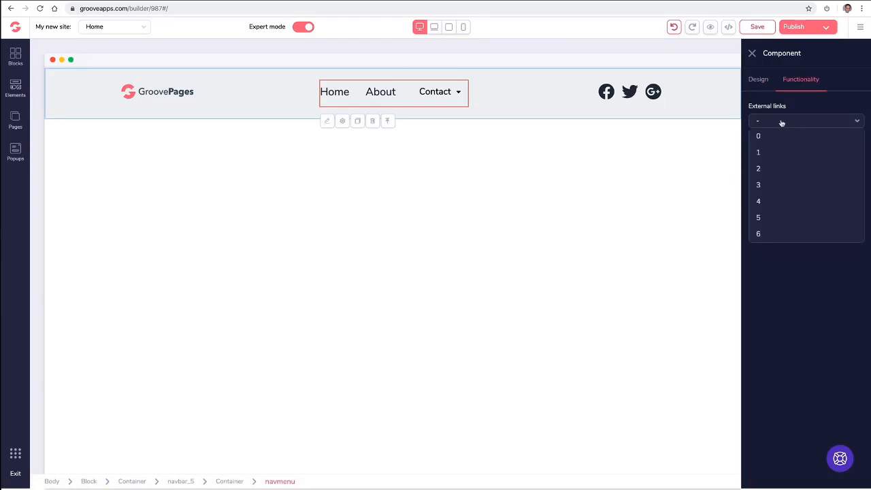
click(773, 168)
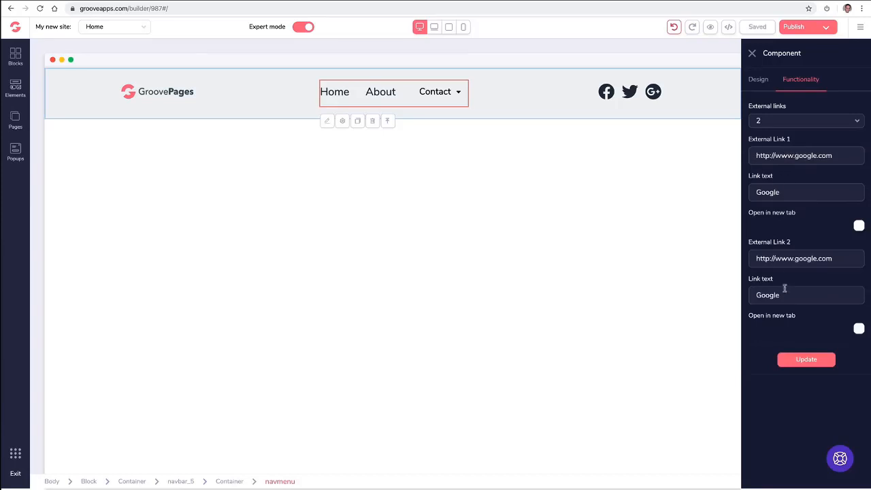
click(774, 123)
click(768, 151)
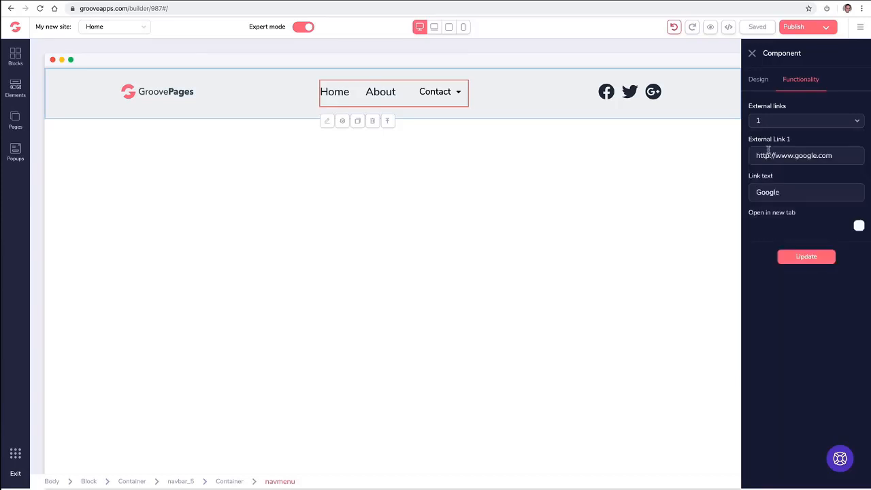
Point the link to the support.groovekart.com help centre, label it Support, open in new tab.
triple_click(774, 155)
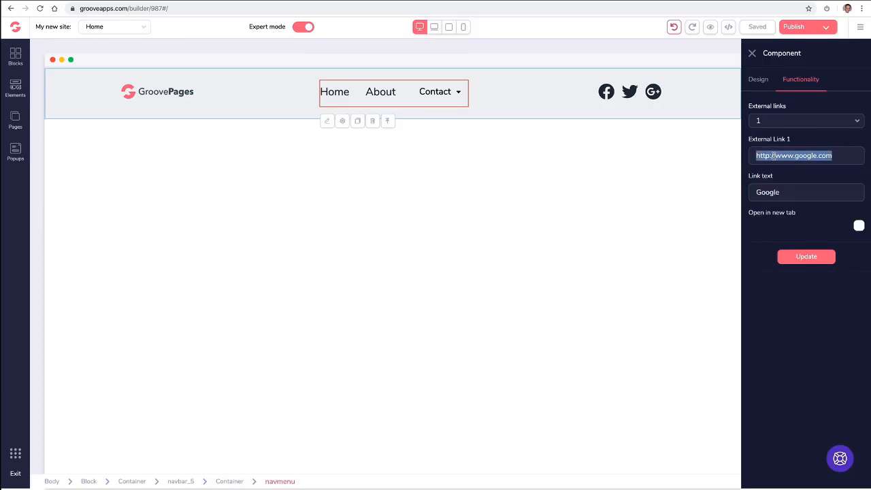
text(https://support.groovekart.com/hc/en-us)
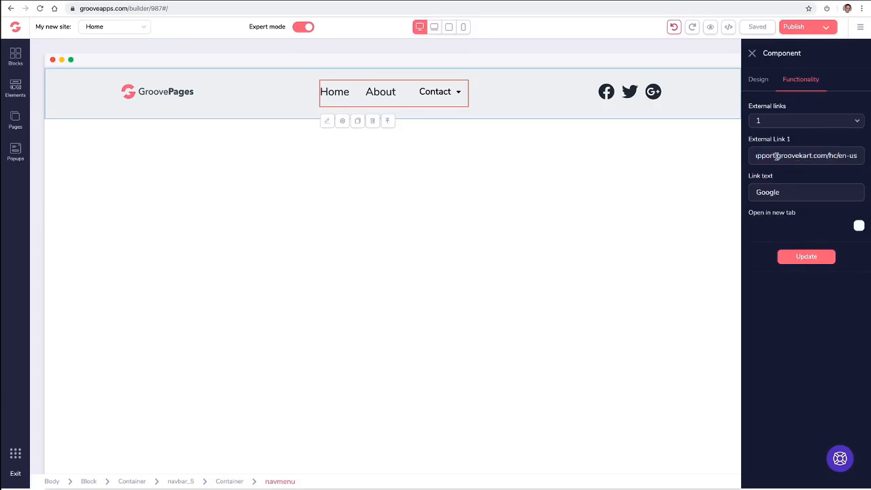
double_click(780, 191)
text(Support)
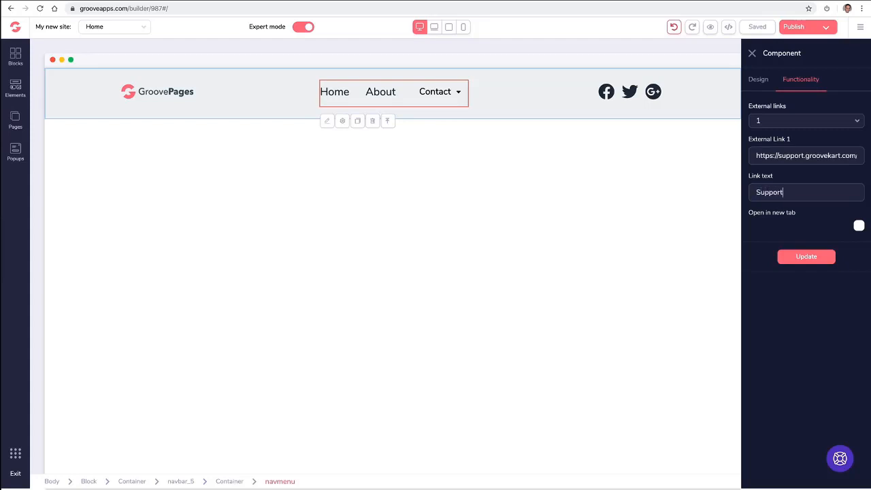
click(858, 227)
click(802, 260)
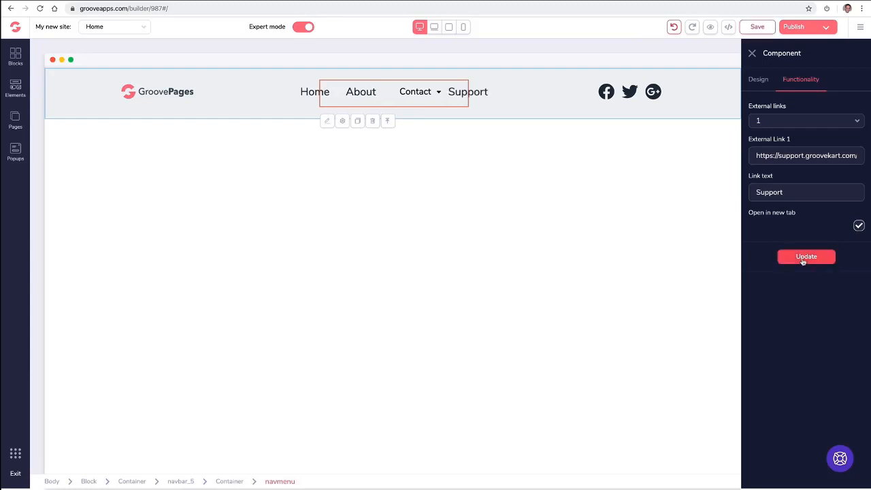
click(751, 53)
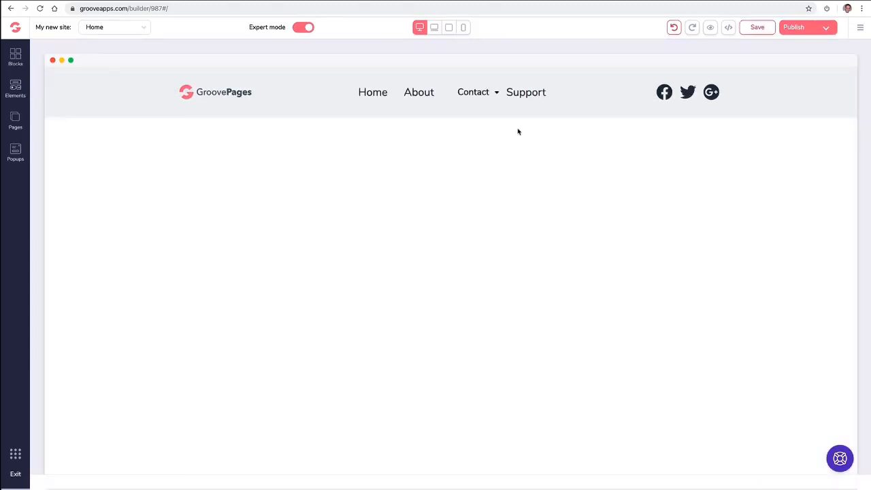
click(494, 97)
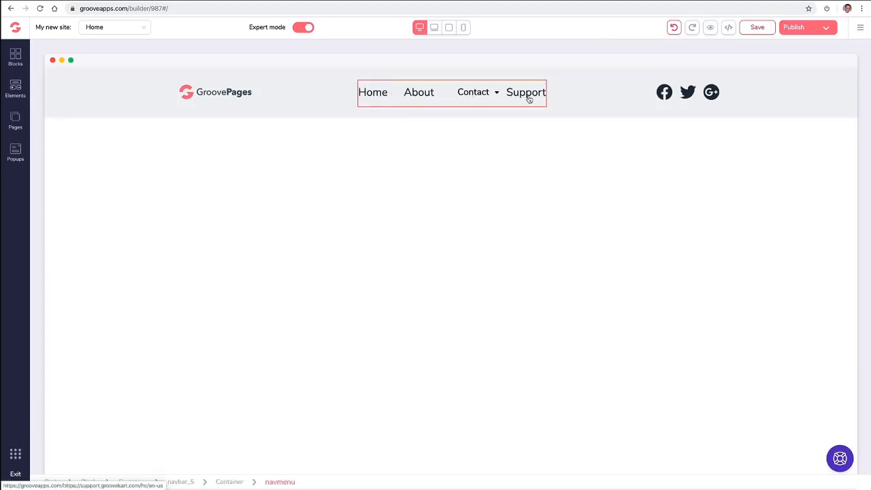
click(372, 99)
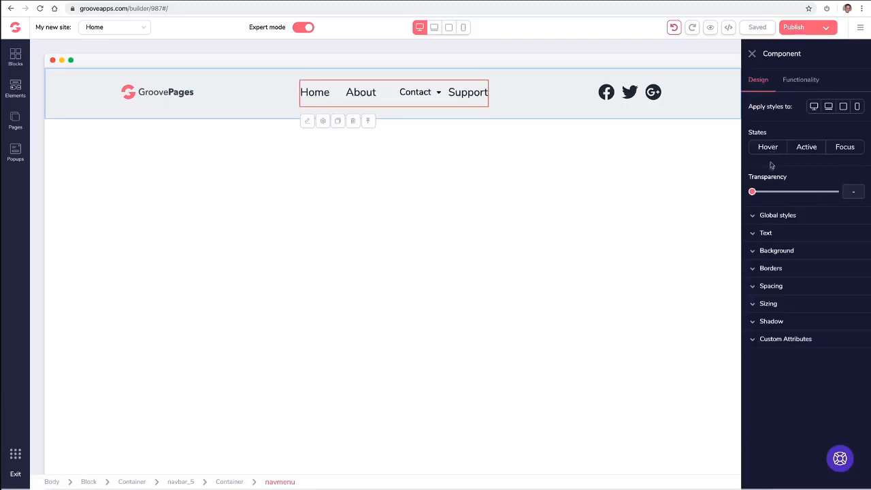
click(760, 233)
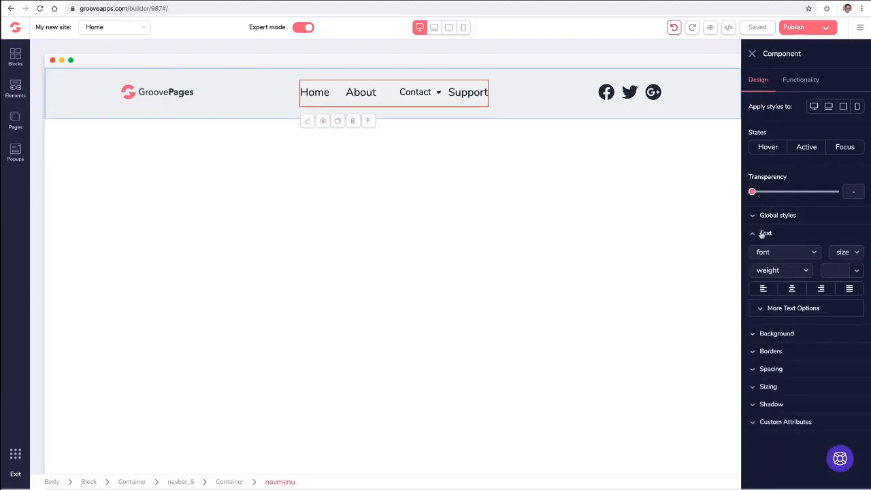
click(762, 235)
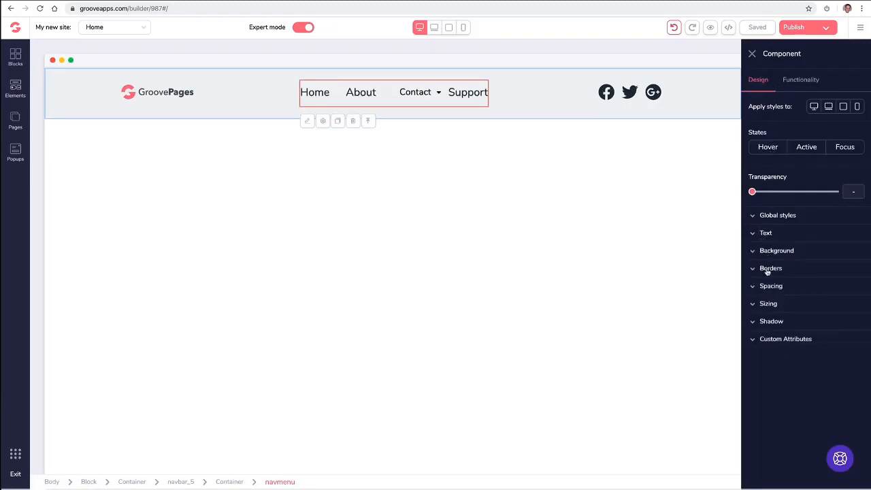
click(776, 342)
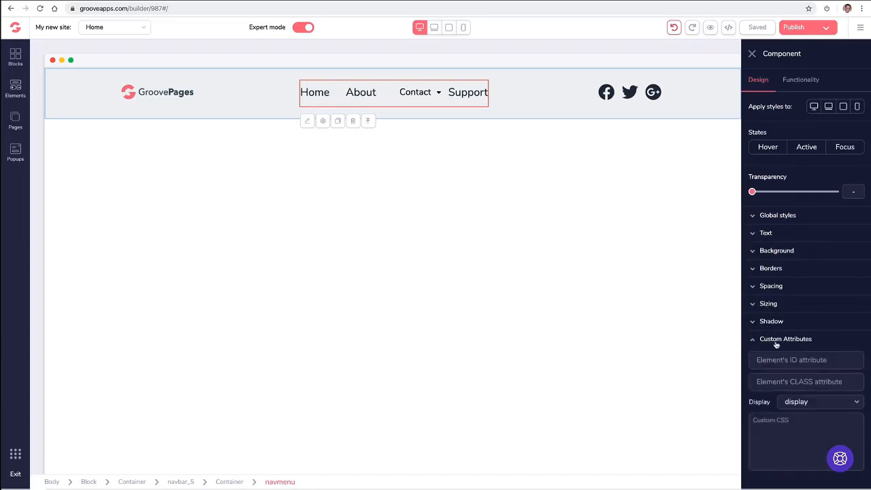
click(775, 342)
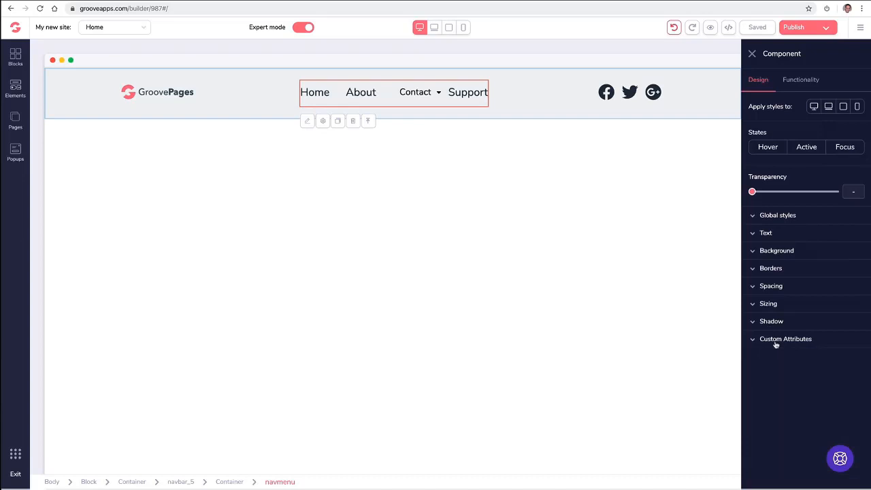
click(788, 83)
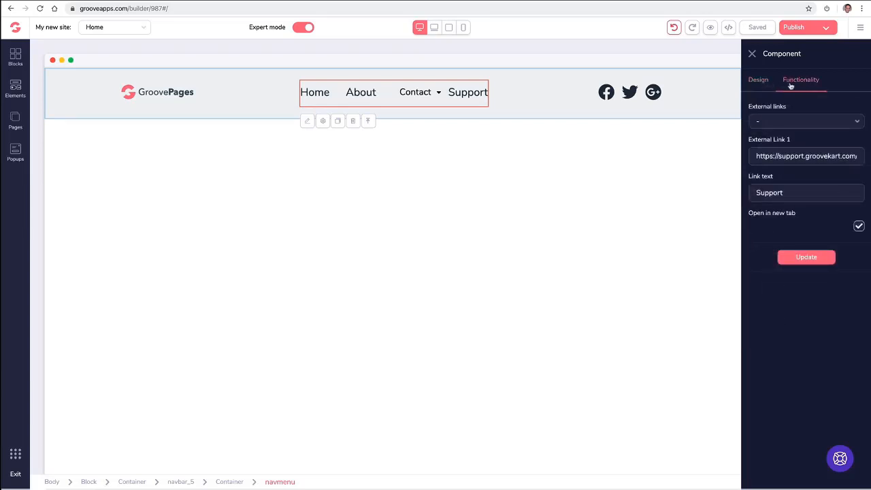
click(753, 83)
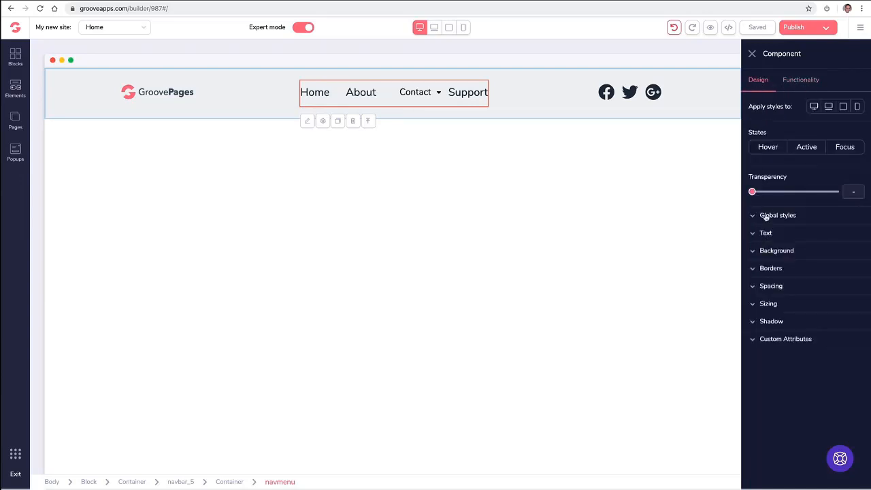
click(792, 83)
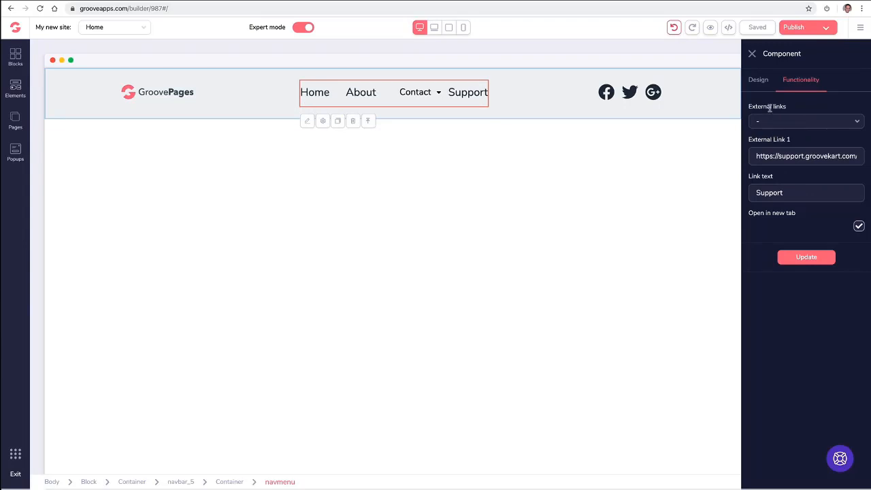
click(752, 54)
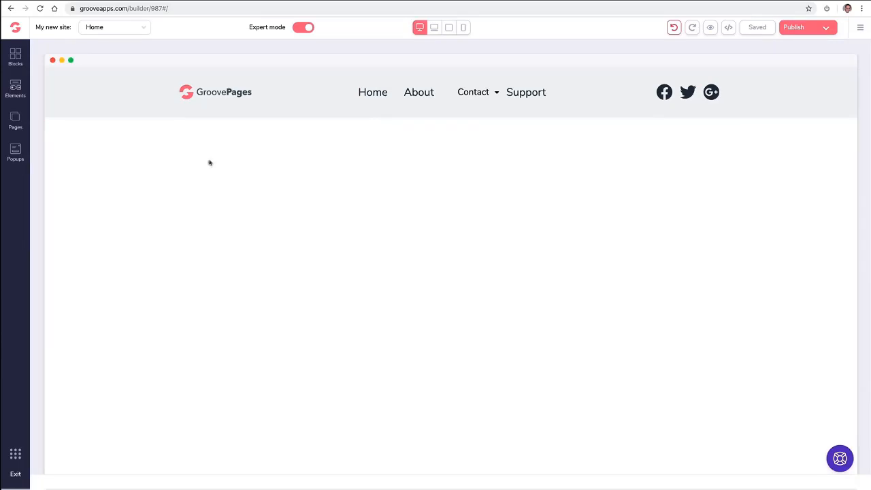
Browse the Countdown block designs, then switch the block library to Premium blocks.
click(15, 56)
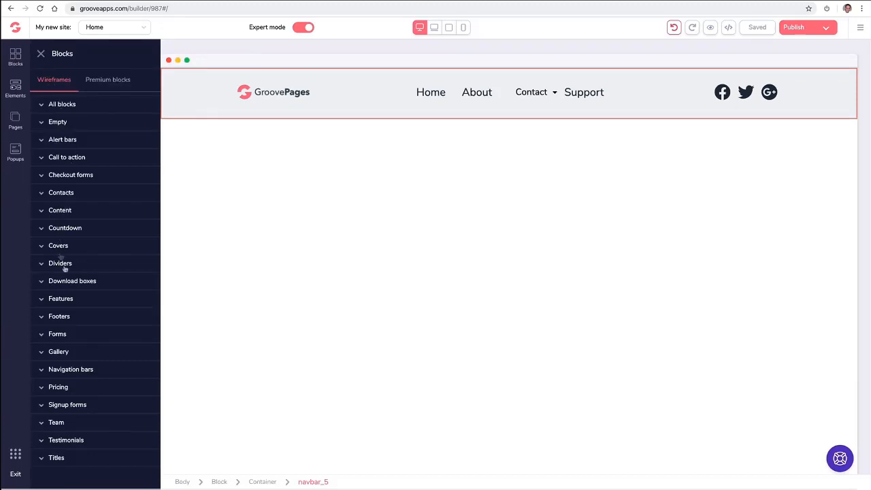
click(86, 229)
scroll(86, 229, down, 3)
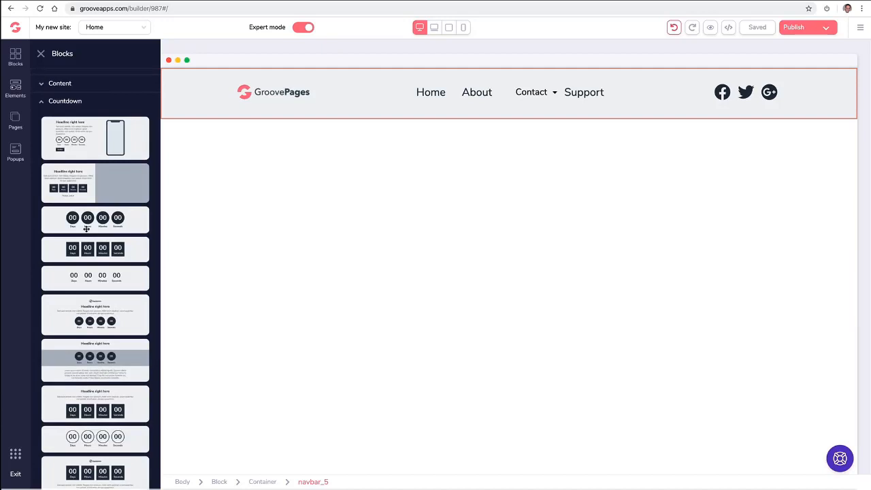
scroll(87, 229, up, 3)
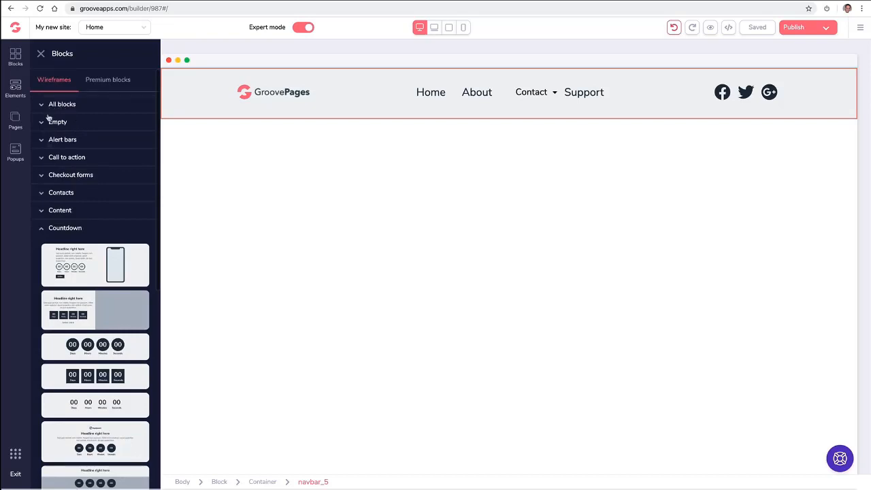
click(44, 230)
click(106, 85)
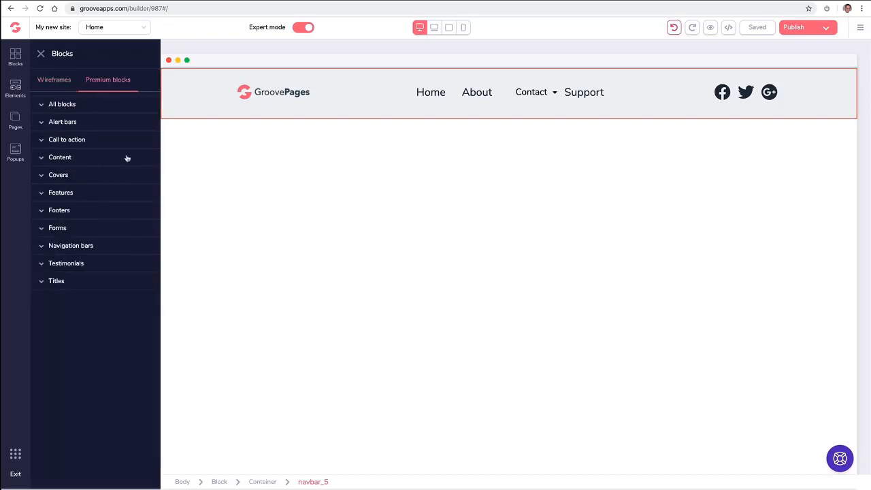
Place the first premium countdown alert bar at the top of the page, above the navbar.
click(83, 124)
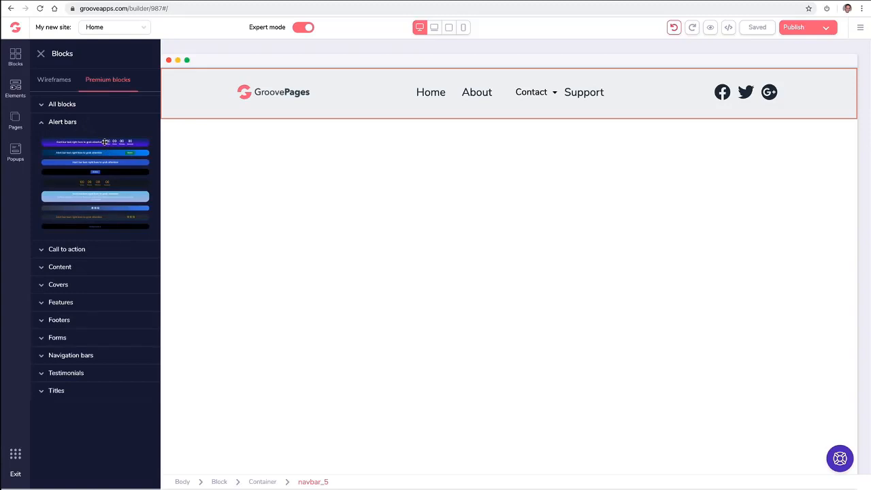
drag(105, 141, 404, 71)
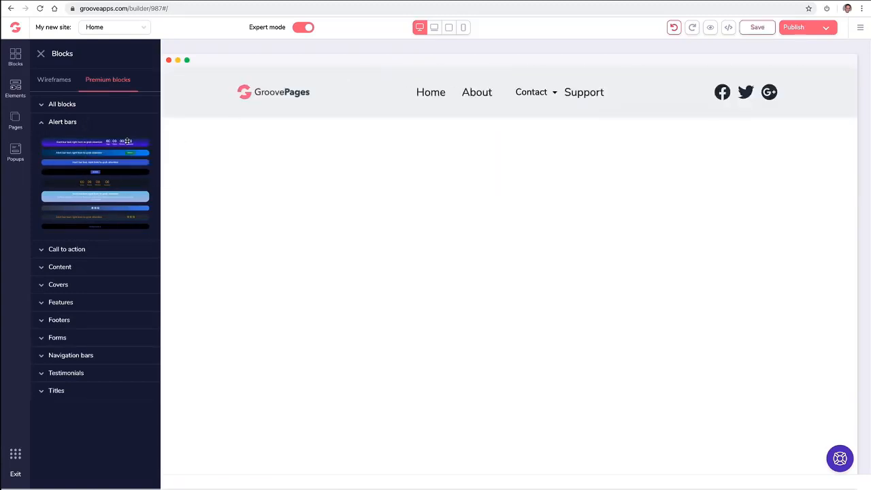
drag(129, 141, 422, 77)
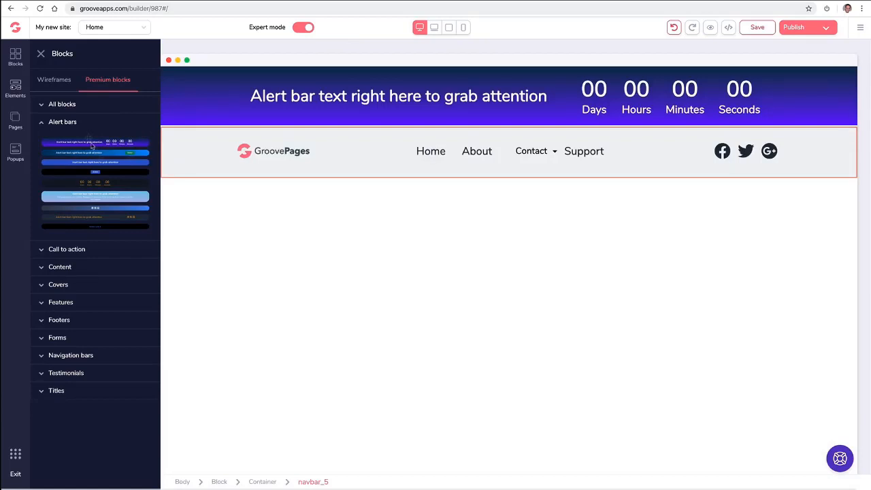
click(62, 123)
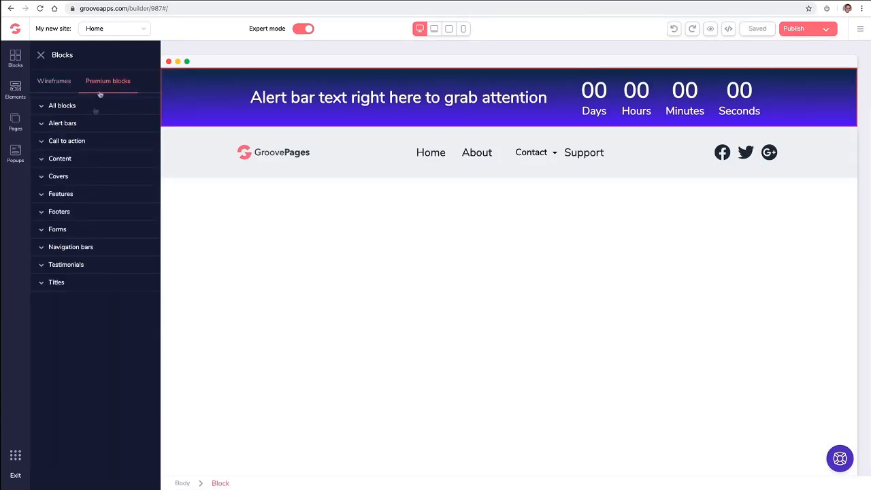
click(72, 178)
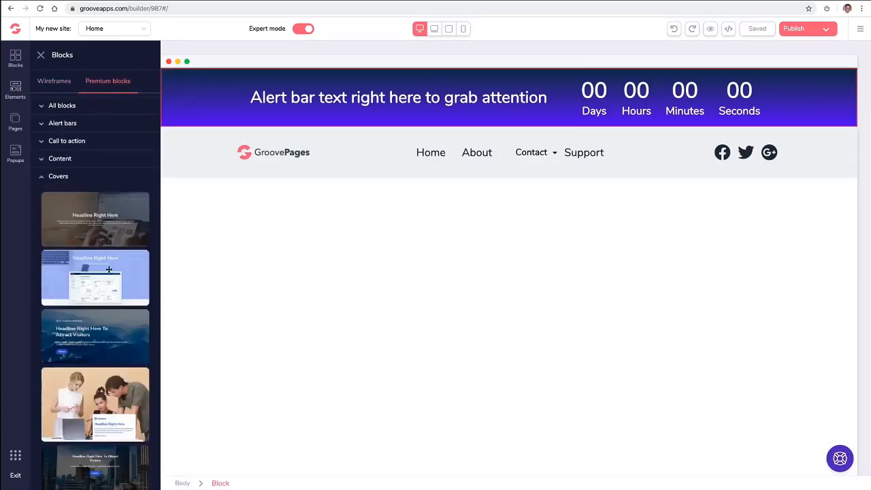
Add the code-photo cover block with 'Headline Right Here' below the navbar.
scroll(110, 270, down, 5)
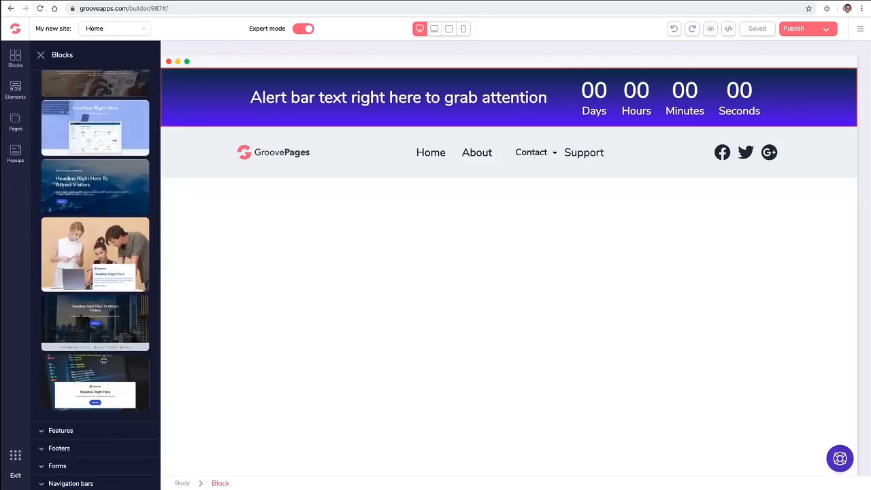
drag(103, 357, 363, 217)
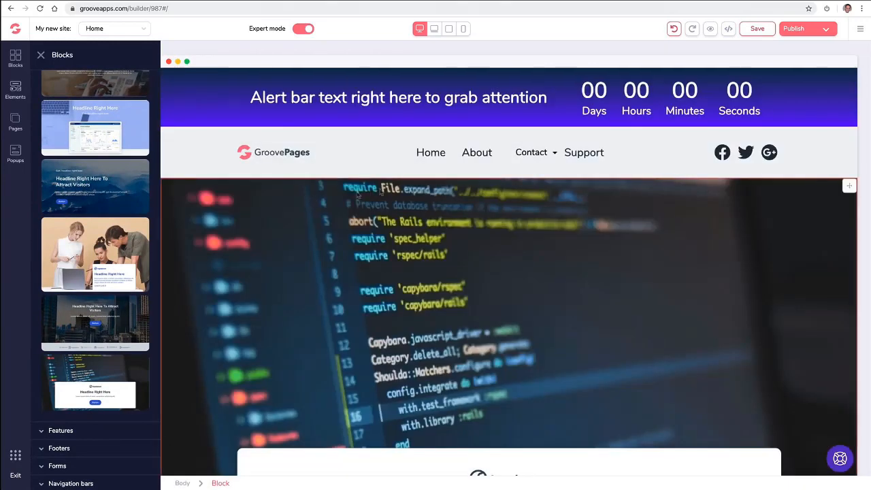
click(715, 195)
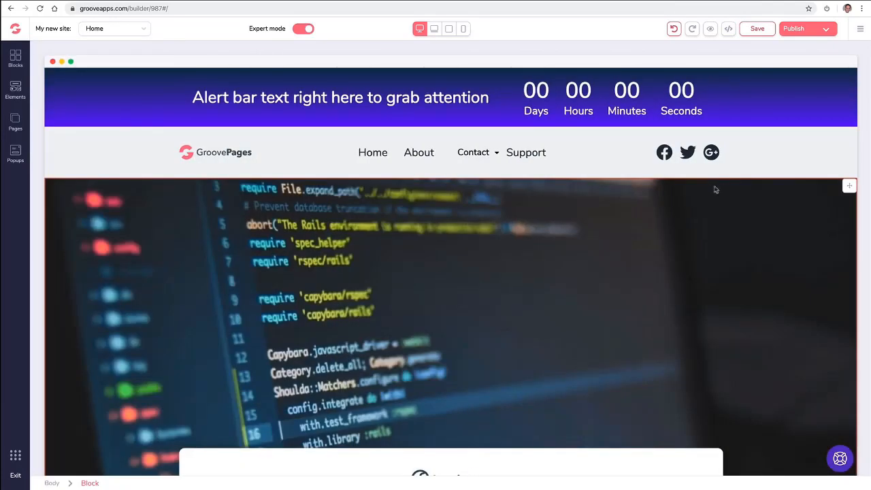
Try moving the alert bar below the navbar, then put it back on top.
drag(849, 78, 824, 129)
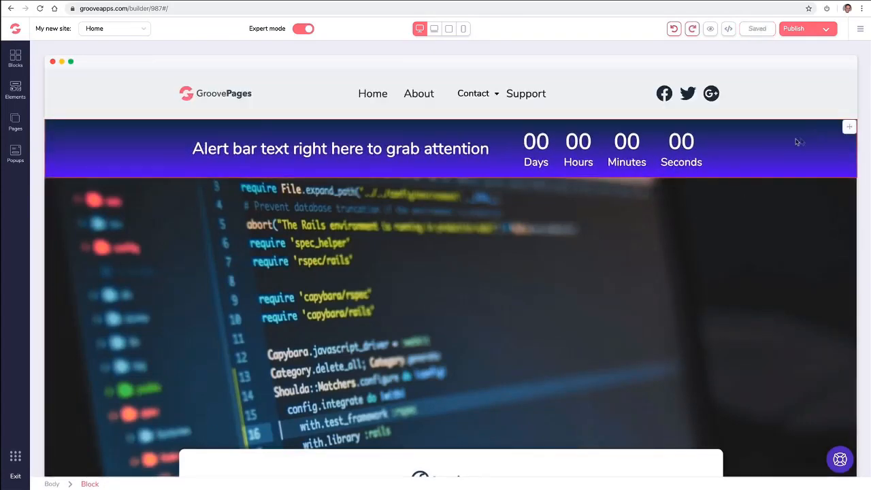
click(849, 128)
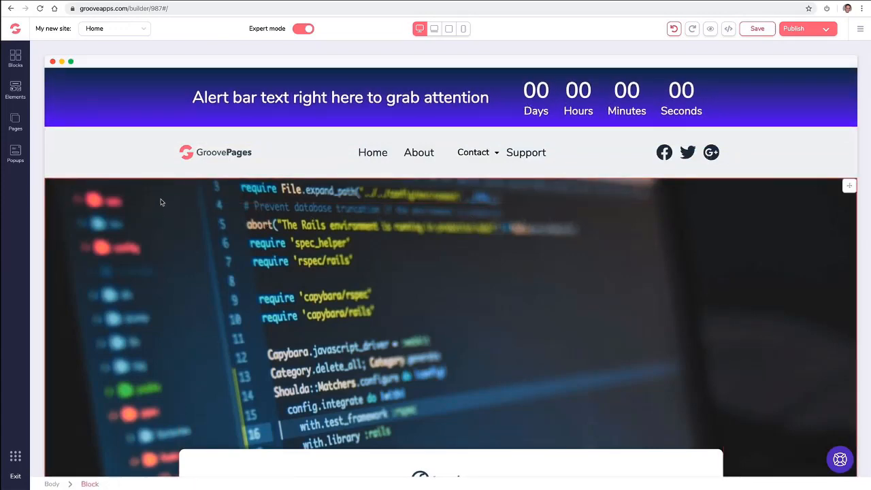
scroll(161, 200, down, 3)
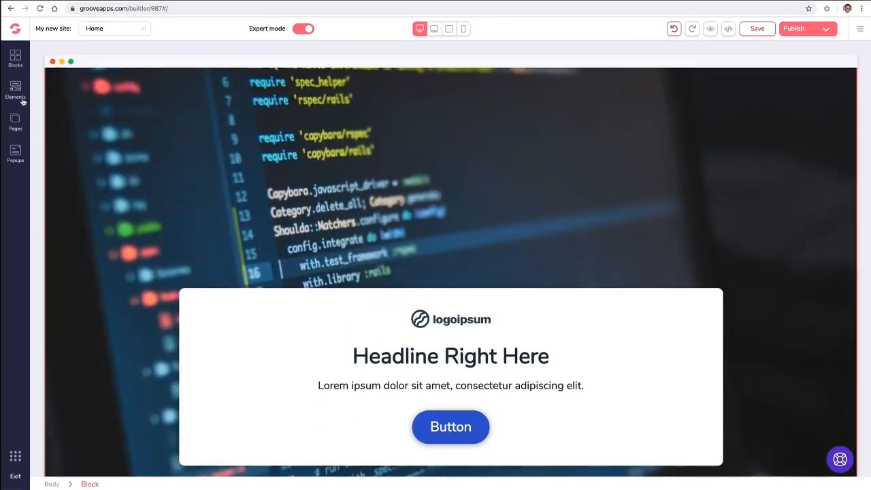
click(16, 59)
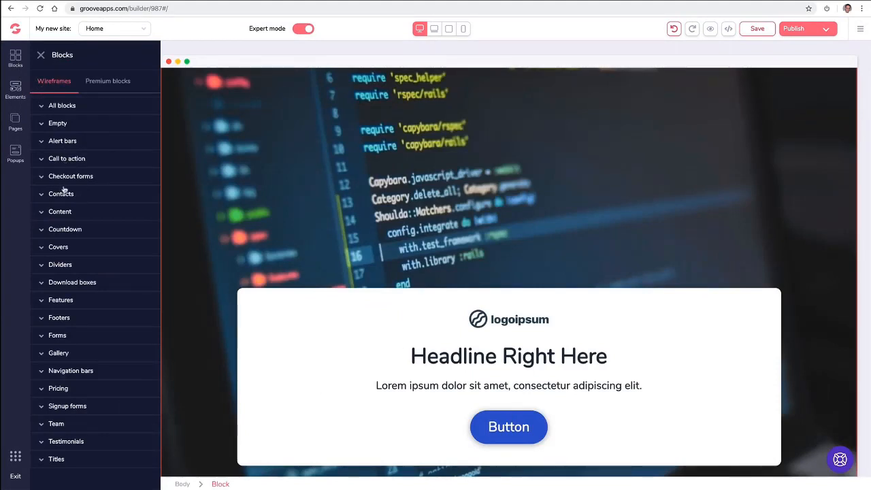
Add a wireframe footer with link columns below the cover.
click(60, 318)
scroll(95, 320, down, 5)
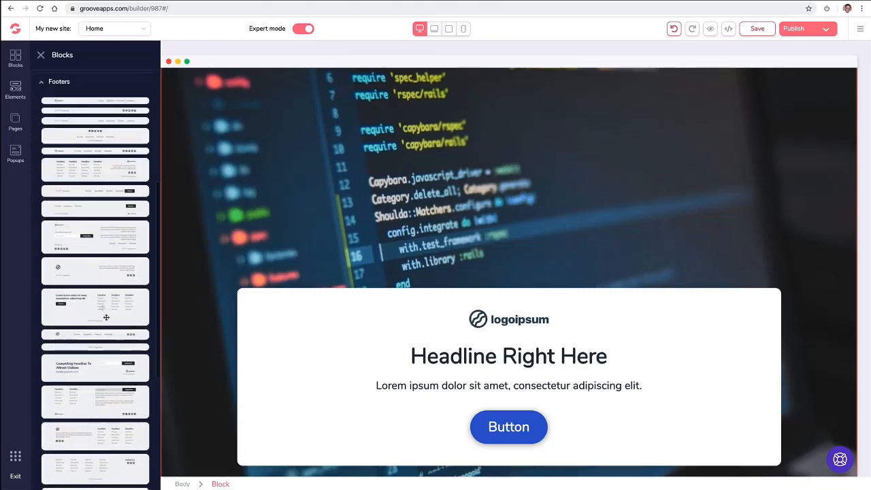
scroll(219, 317, down, 1)
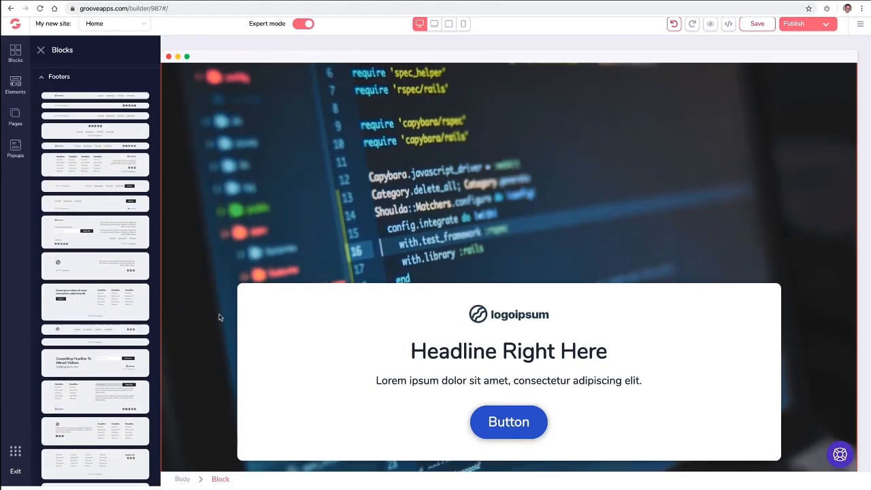
drag(111, 303, 308, 465)
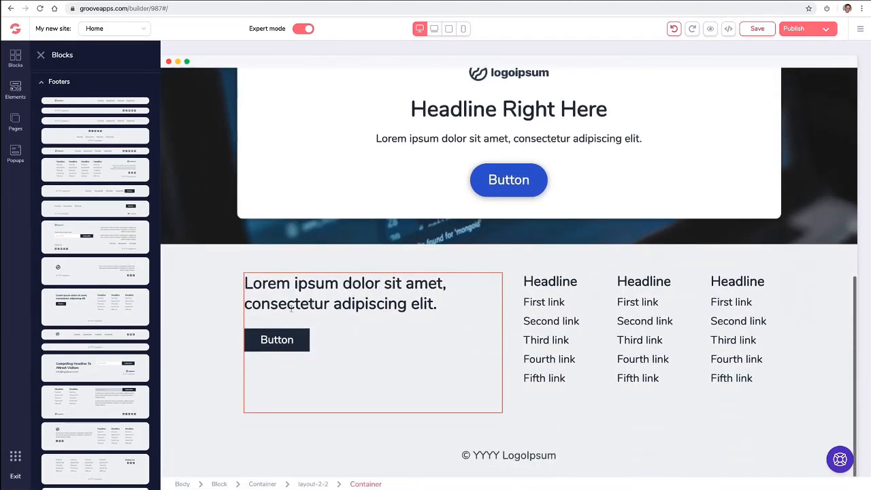
Add the premium blue footer below the cover and delete the plain footer block.
click(43, 82)
click(112, 83)
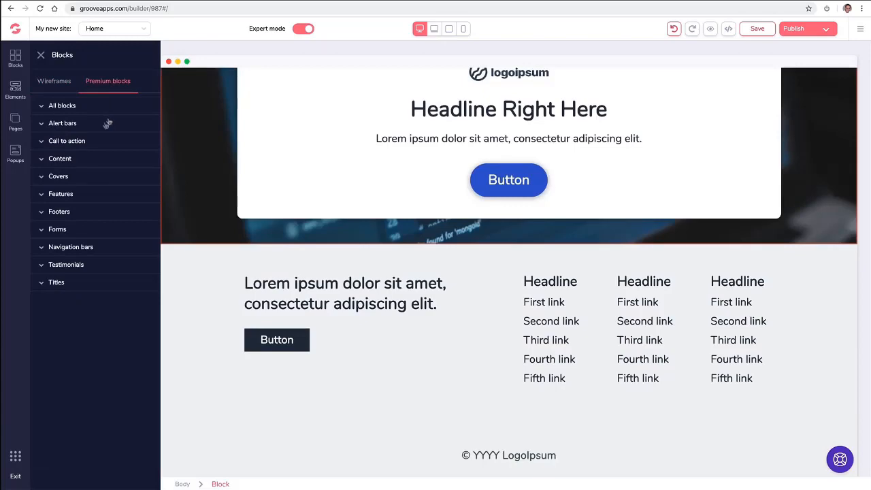
click(78, 195)
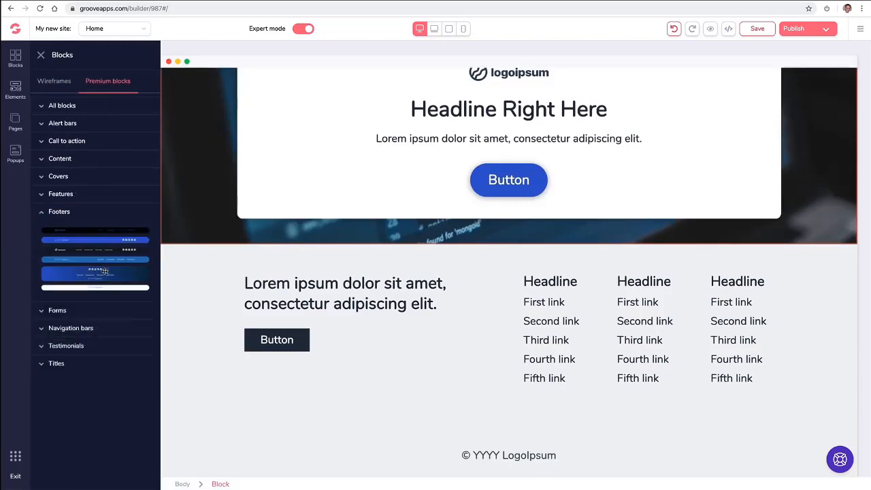
drag(104, 270, 349, 304)
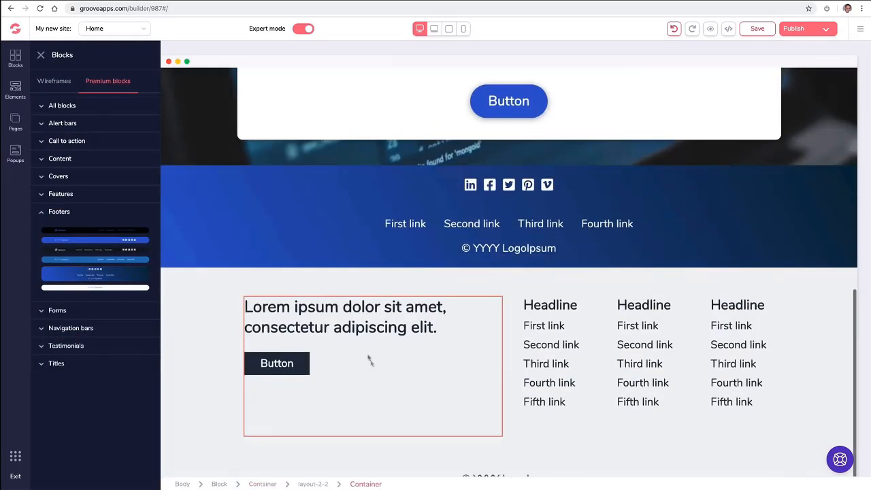
click(226, 307)
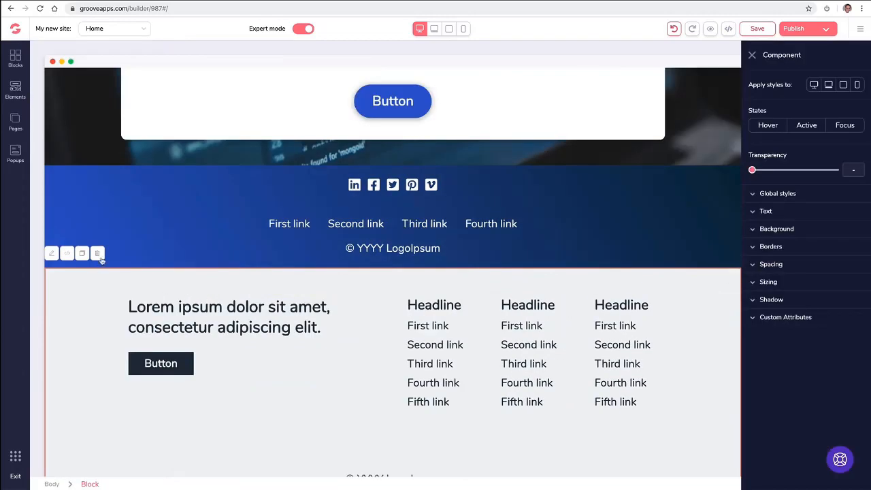
click(98, 253)
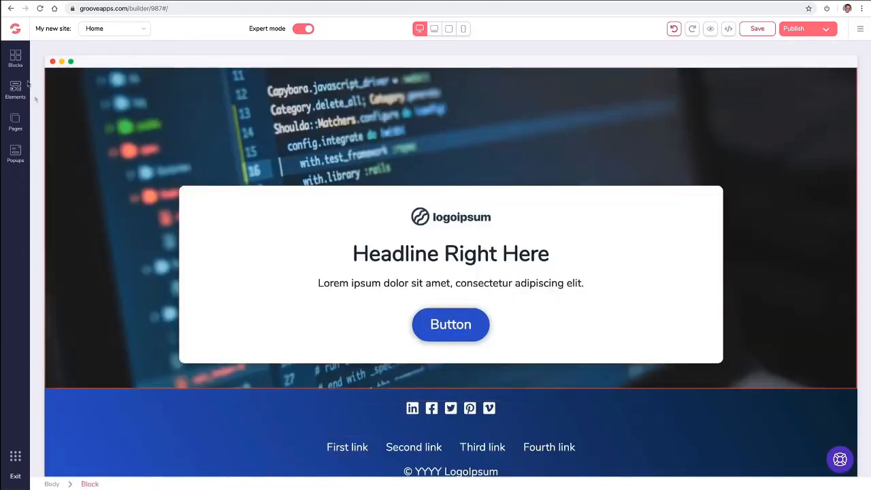
click(15, 58)
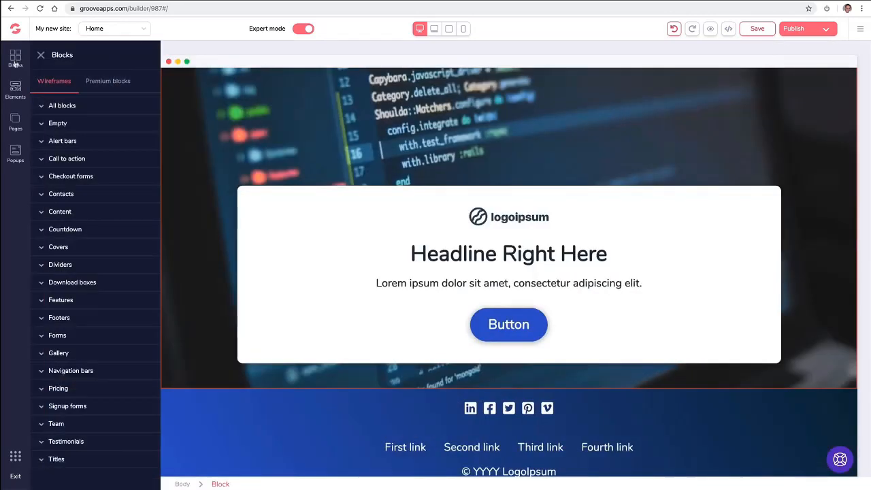
Drag in call-to-action blocks, one with an image left of 'Headline Right Here To Attract Visitors'.
click(97, 162)
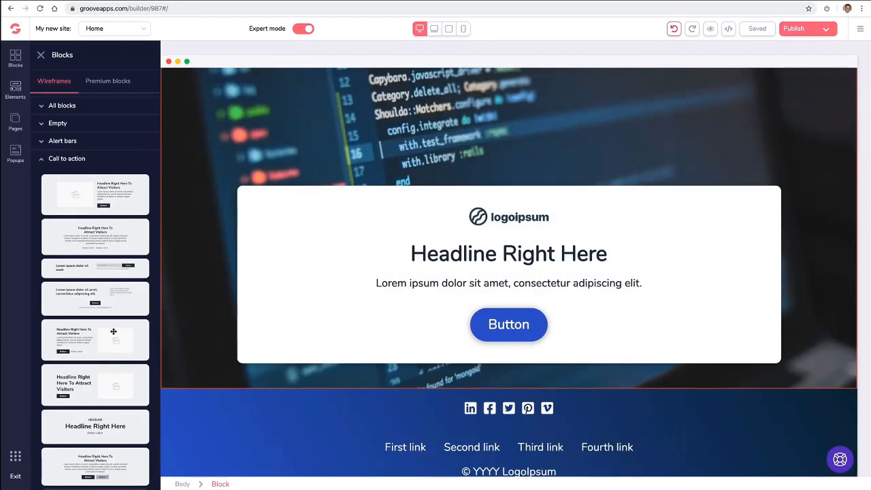
drag(114, 332, 400, 400)
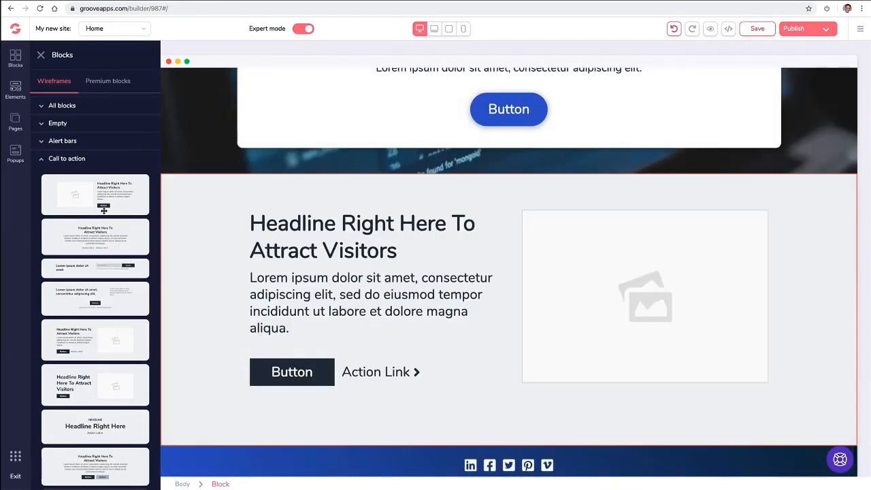
drag(99, 210, 320, 209)
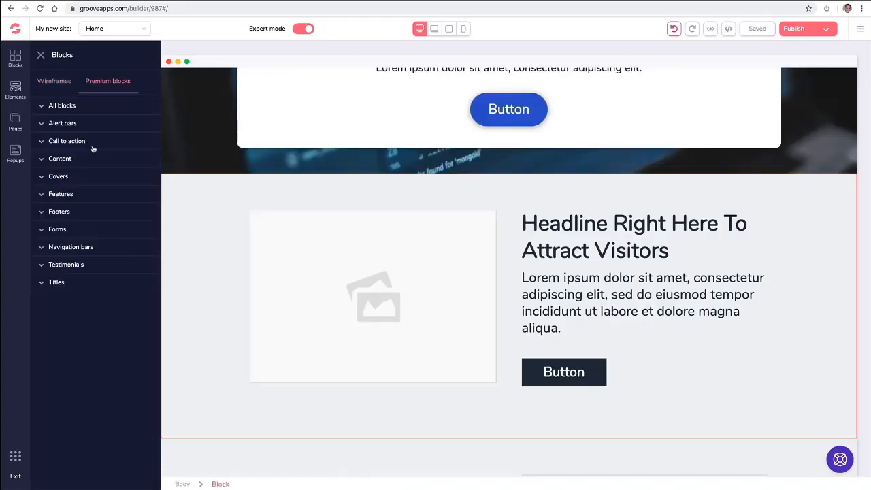
Add a premium six-feature block above the call-to-action section.
click(88, 194)
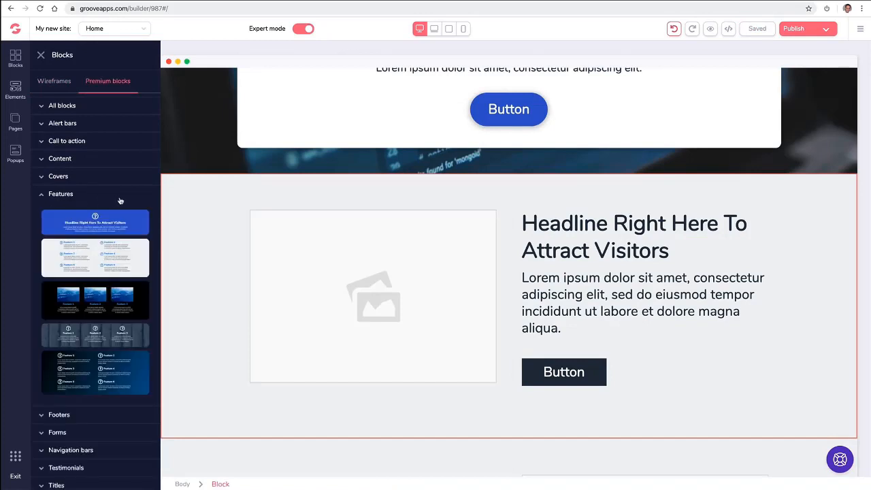
drag(115, 247, 547, 196)
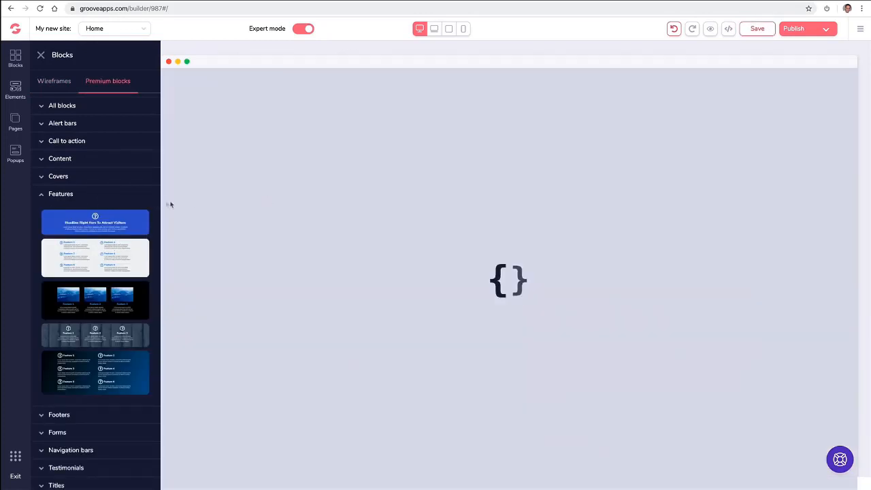
click(43, 195)
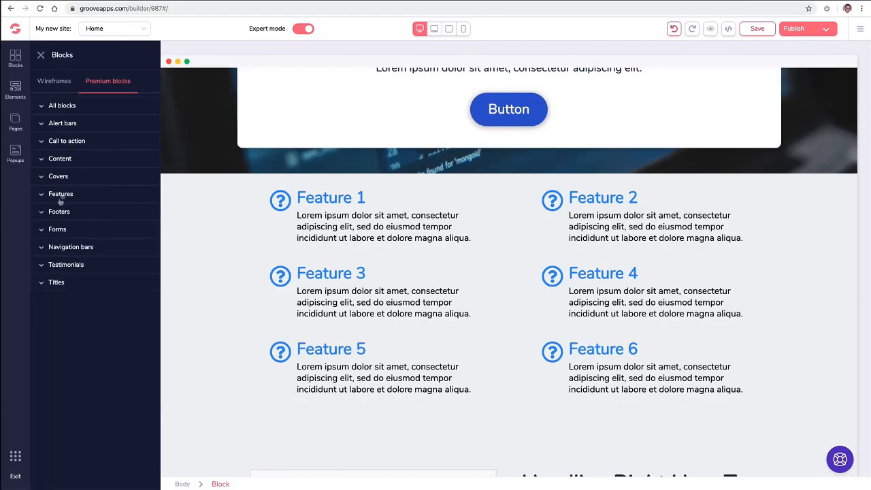
Add a three-column testimonial block and the blue 'What people say' block above Features.
click(64, 266)
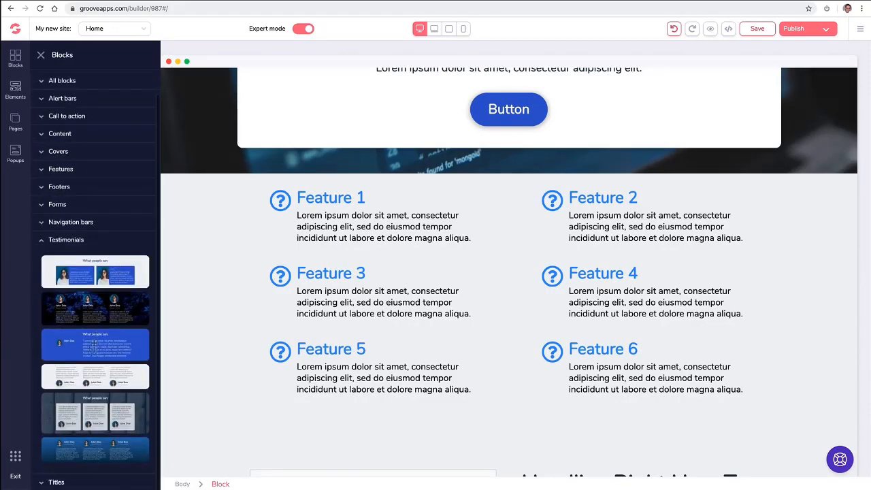
drag(97, 370, 496, 190)
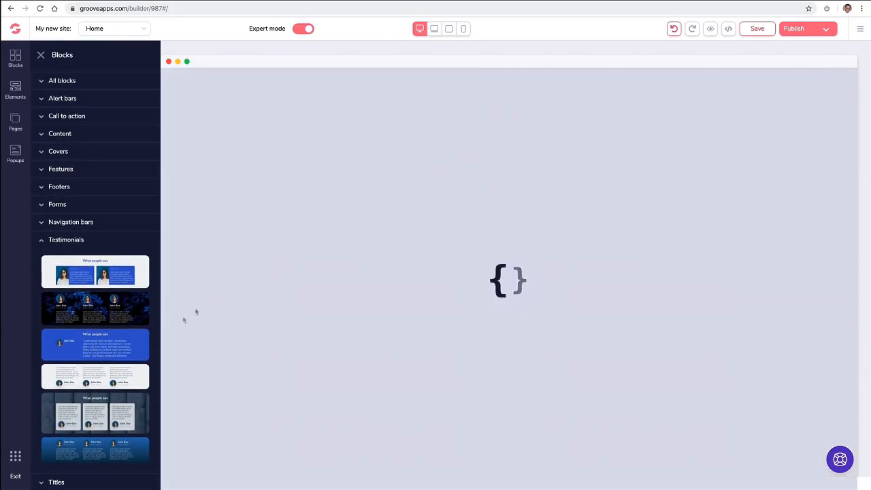
scroll(273, 319, up, 1)
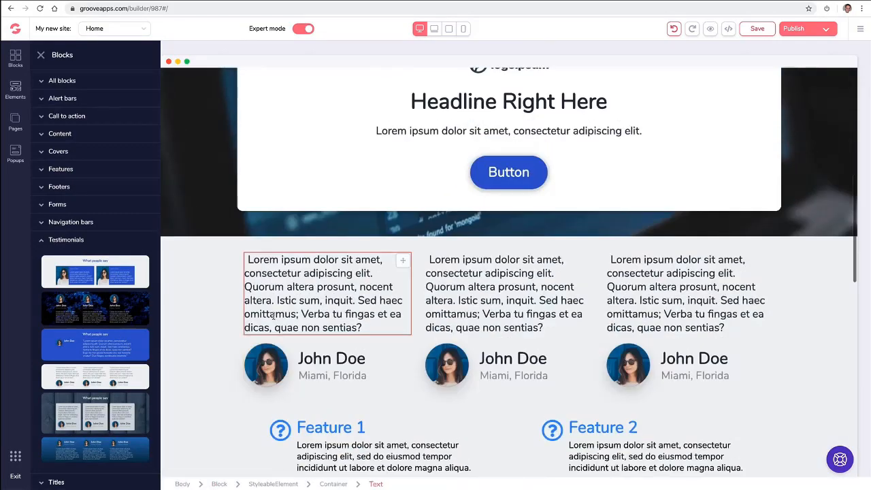
scroll(235, 356, down, 1)
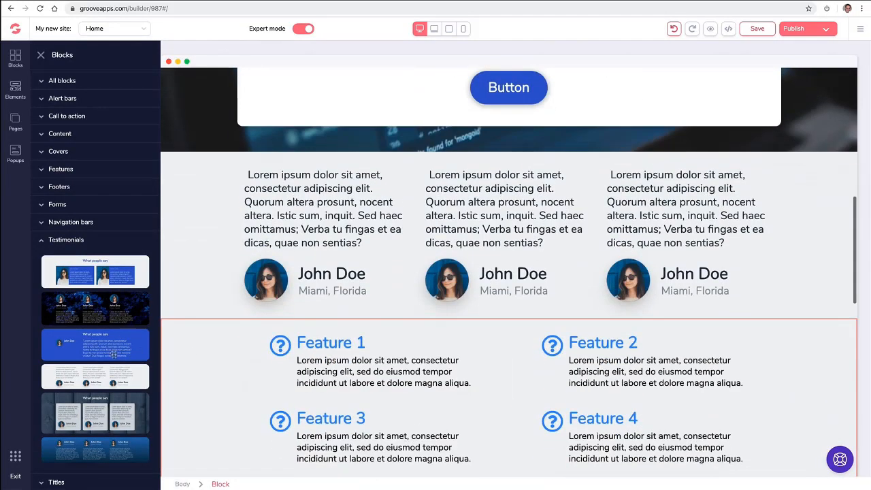
drag(114, 354, 331, 351)
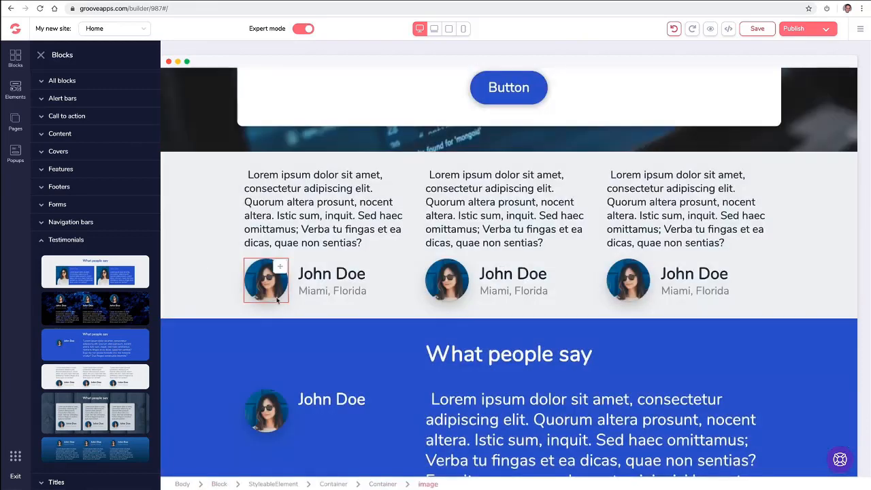
click(55, 80)
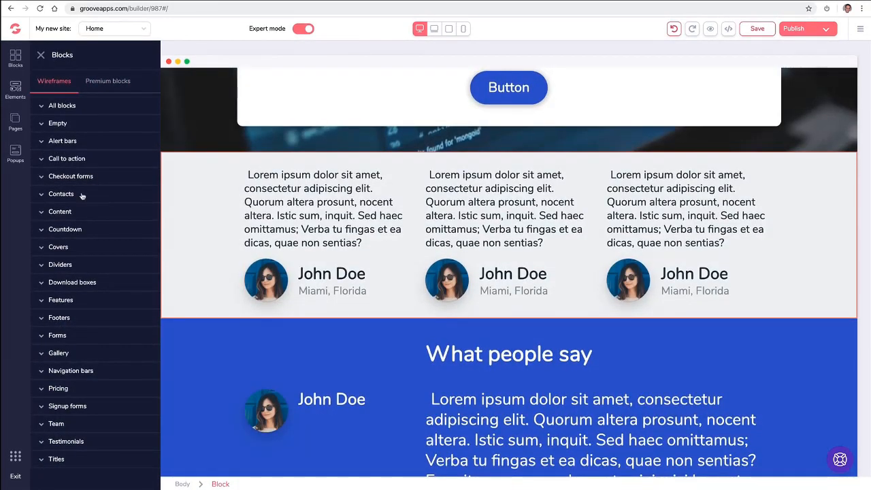
Place the Wireframes map contact block below the hero and close the Blocks panel.
click(82, 196)
scroll(103, 318, down, 1)
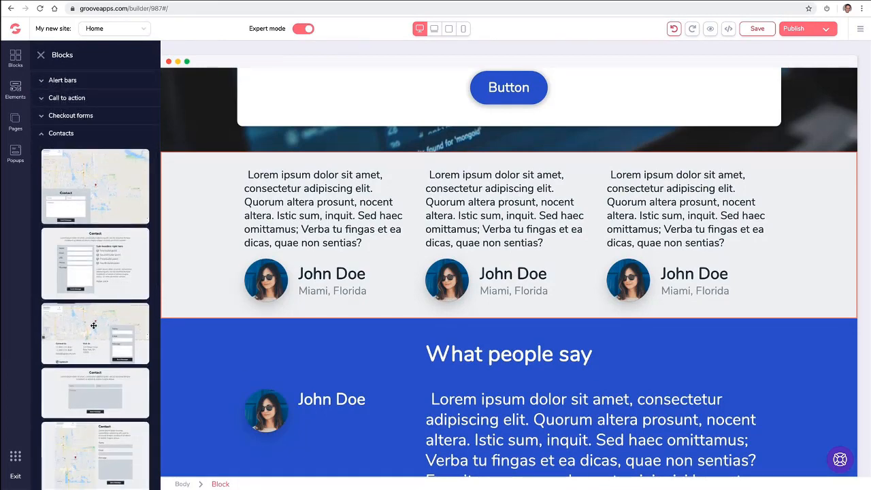
drag(94, 325, 398, 205)
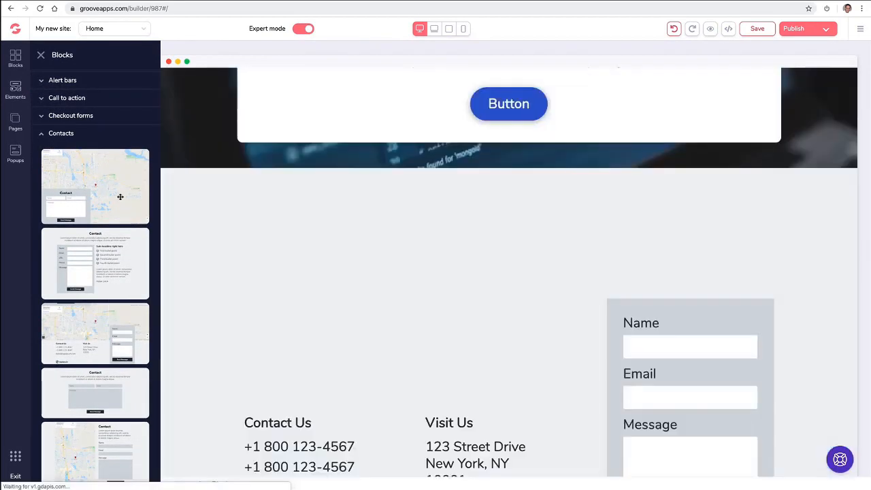
scroll(556, 255, down, 1)
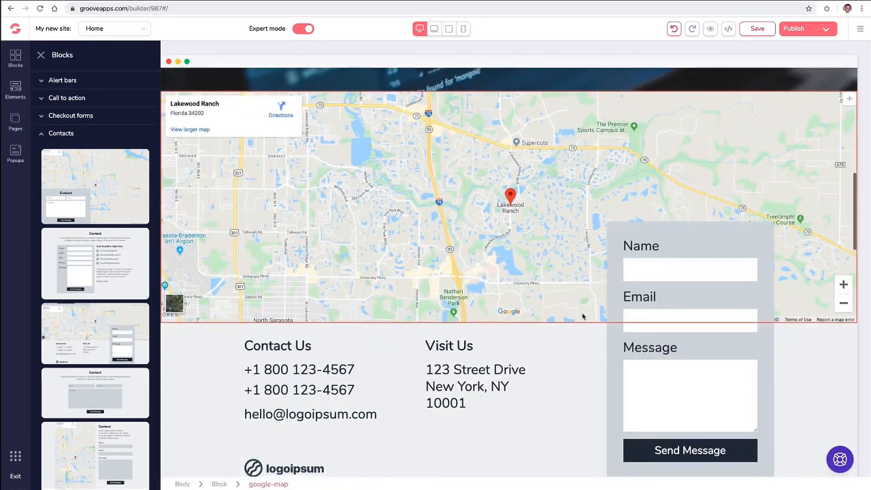
scroll(578, 320, down, 3)
scroll(591, 307, up, 2)
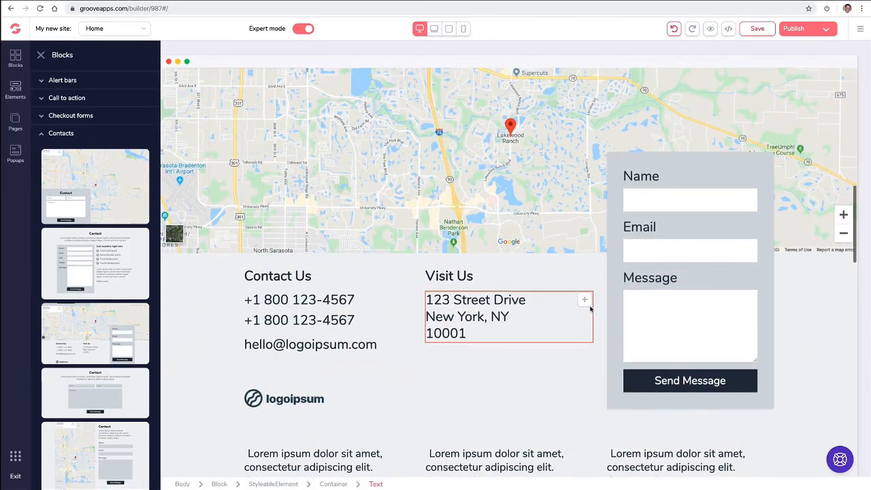
scroll(591, 309, down, 7)
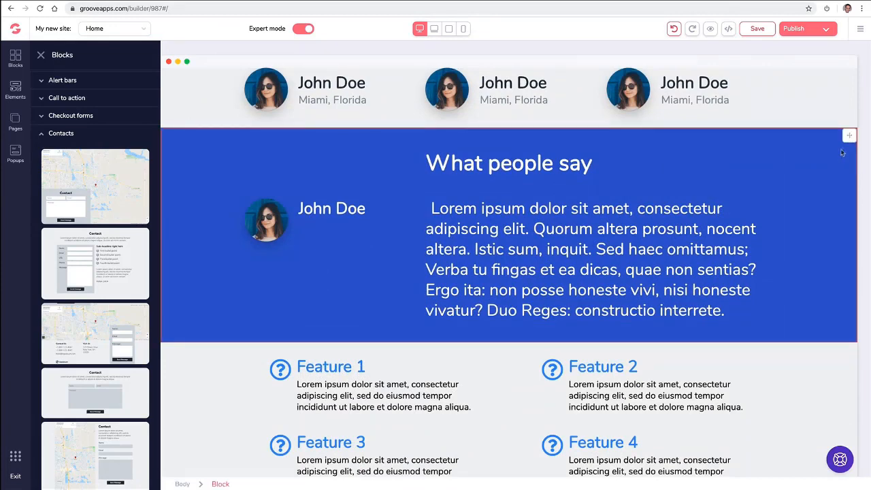
drag(849, 138, 844, 157)
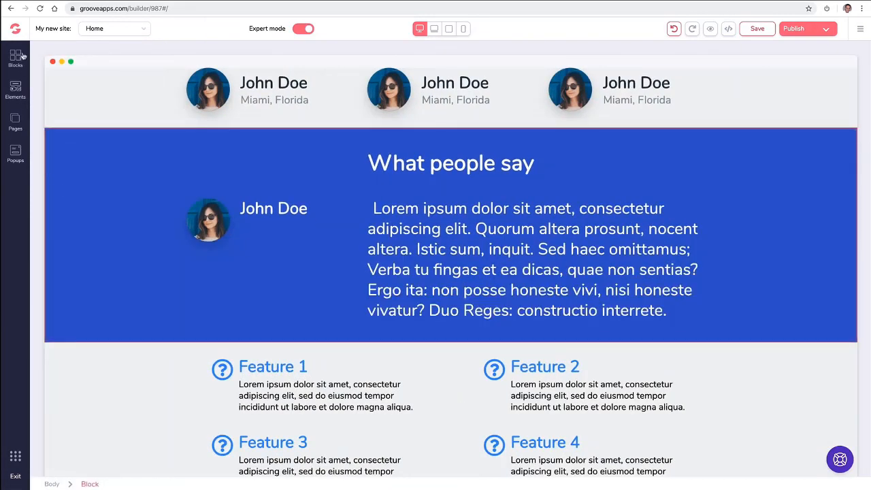
Add a three-plan Wireframes pricing table to the page.
click(20, 57)
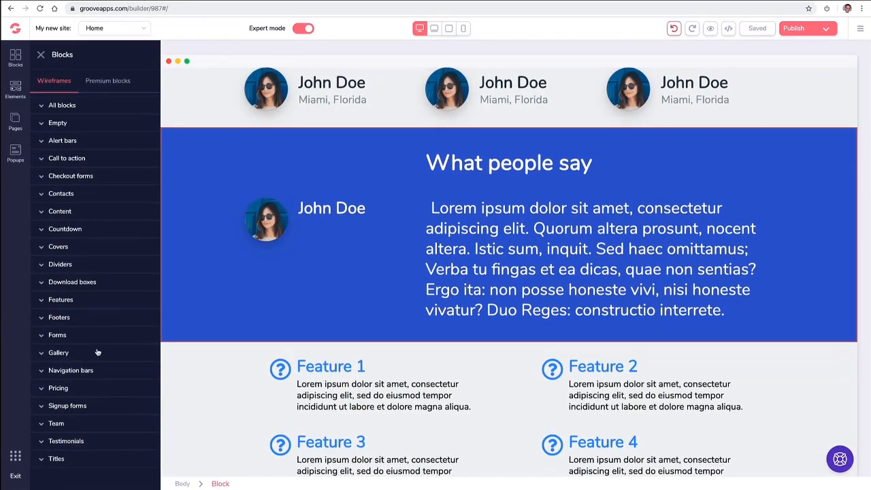
scroll(233, 345, down, 7)
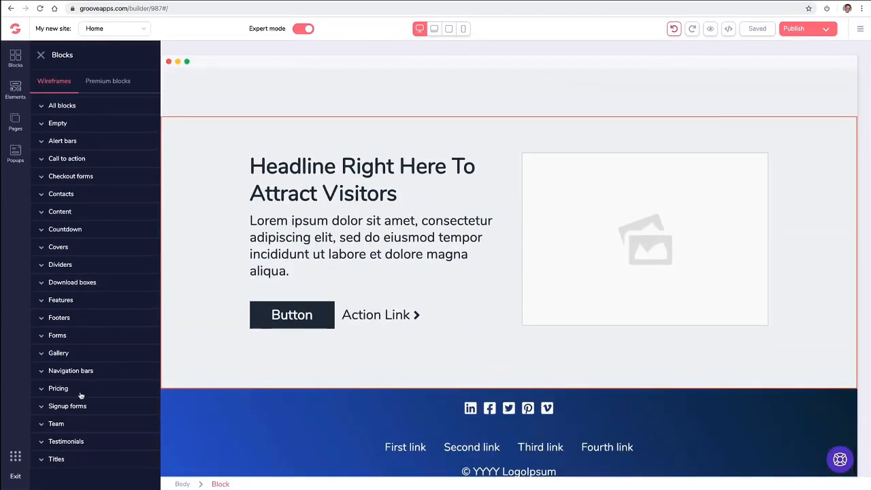
click(87, 389)
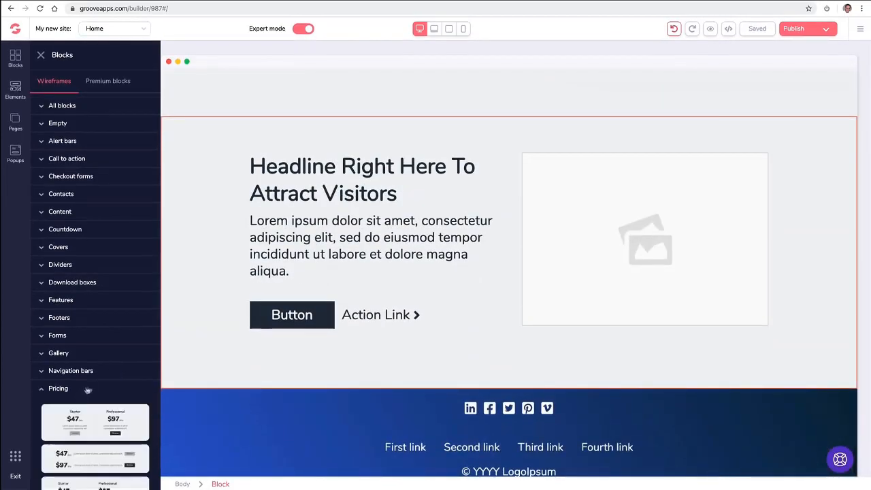
scroll(114, 329, down, 10)
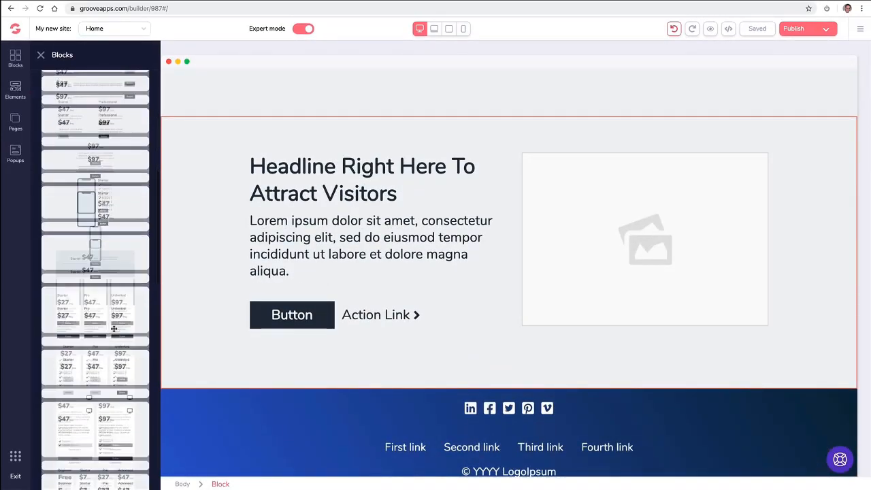
scroll(105, 328, down, 2)
drag(102, 284, 460, 156)
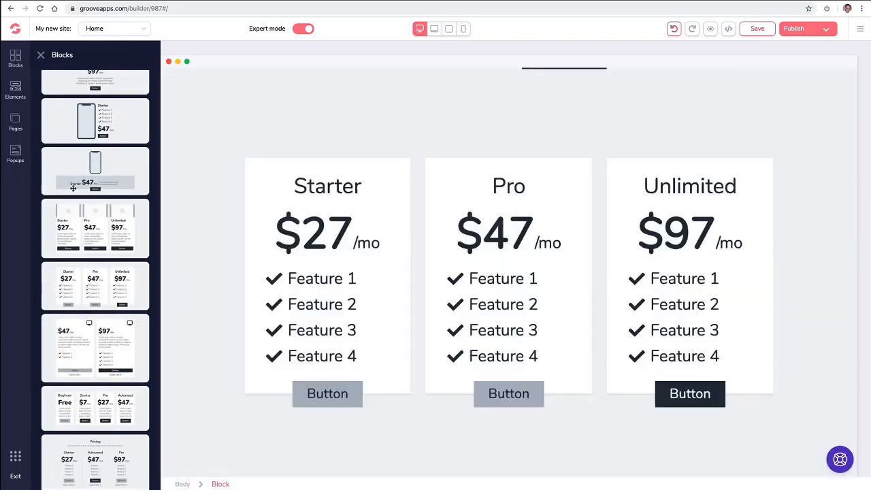
Add a countdown timer block below the Features section.
click(64, 230)
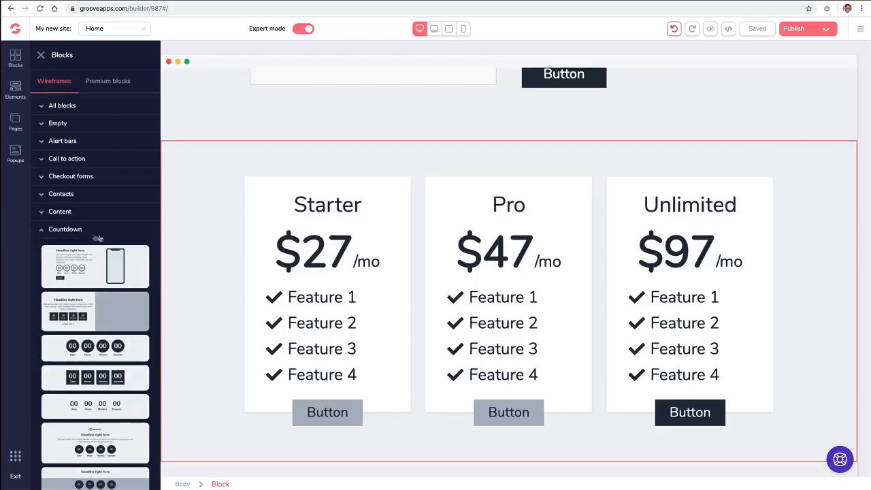
scroll(98, 238, down, 2)
drag(261, 209, 460, 181)
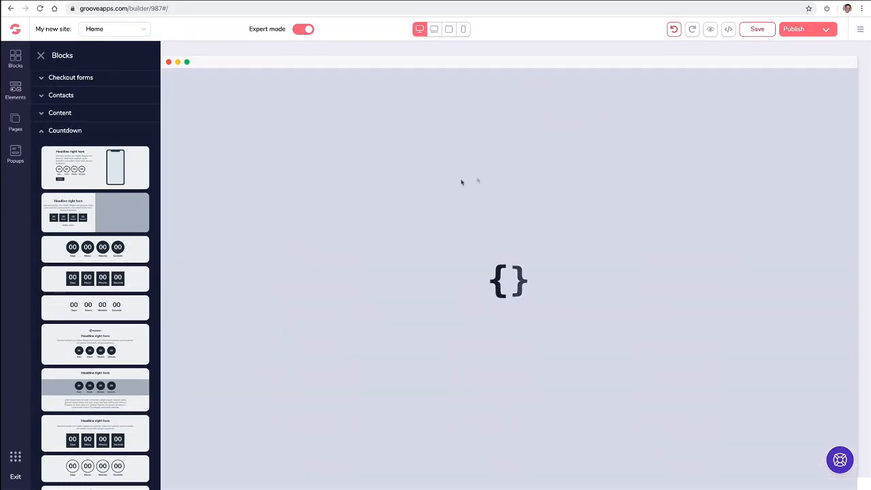
scroll(412, 188, down, 3)
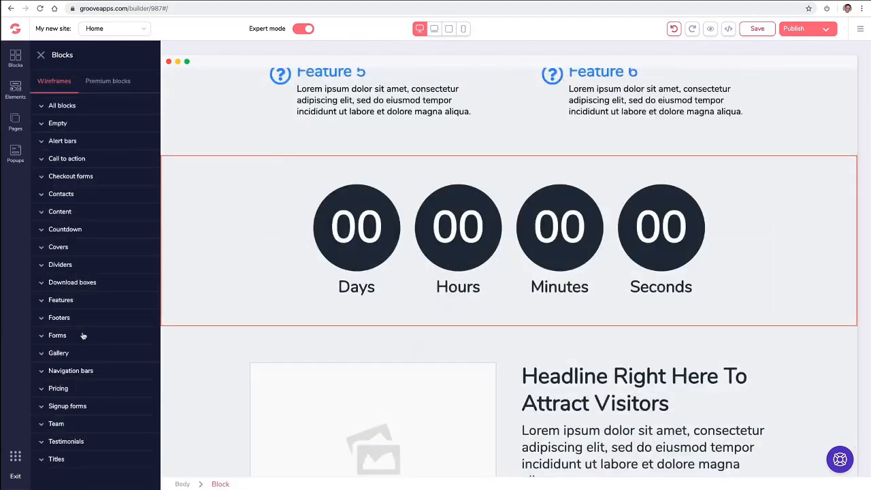
Add a form block below the countdown.
click(82, 334)
scroll(118, 355, down, 2)
scroll(118, 356, down, 3)
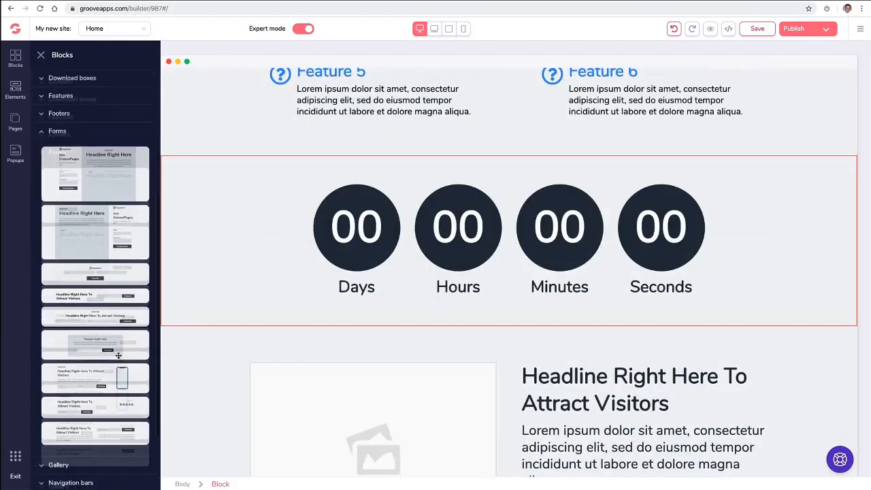
drag(122, 297, 533, 341)
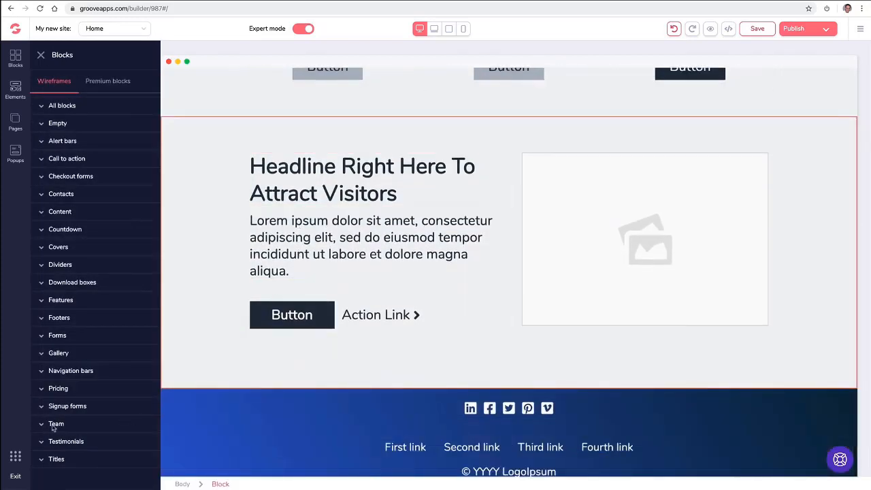
Add an Our Team block near the bottom of the page.
click(54, 424)
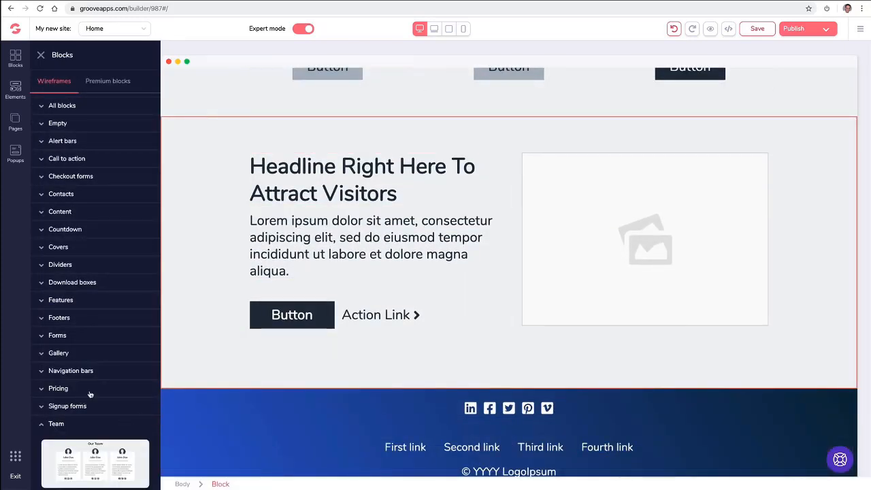
scroll(95, 388, down, 3)
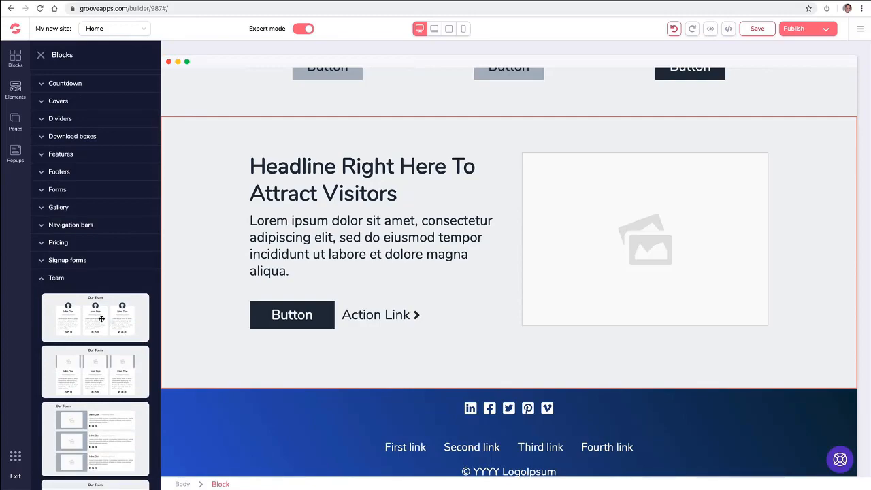
drag(107, 323, 477, 441)
scroll(748, 230, up, 15)
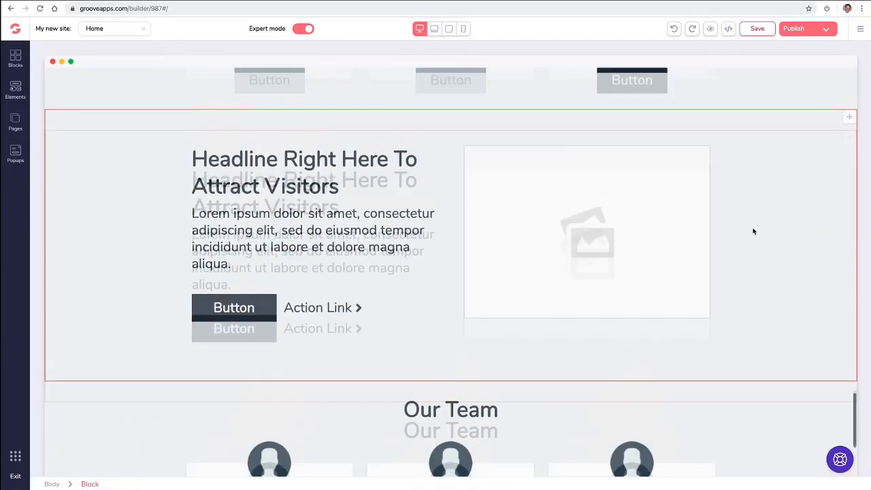
scroll(721, 222, up, 20)
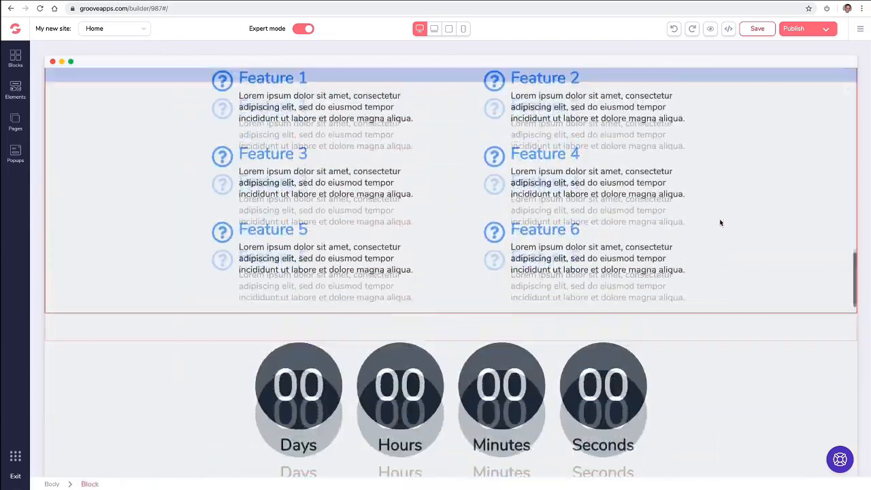
scroll(721, 222, up, 10)
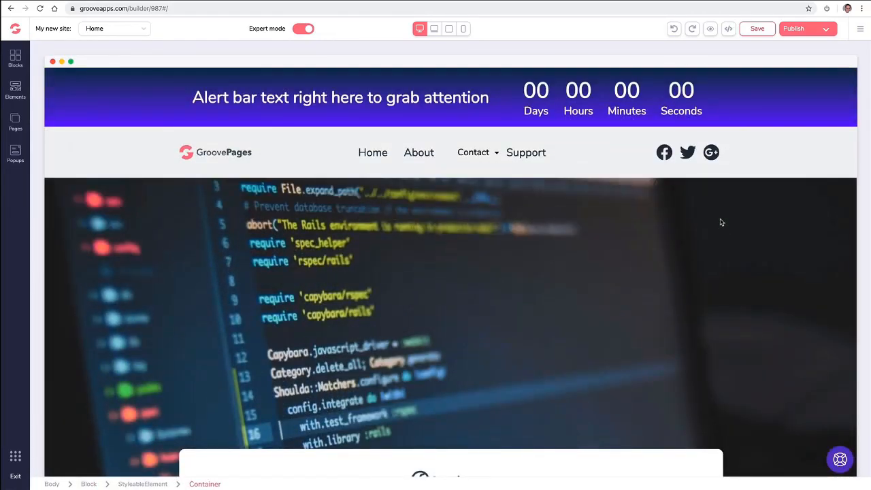
scroll(719, 220, down, 8)
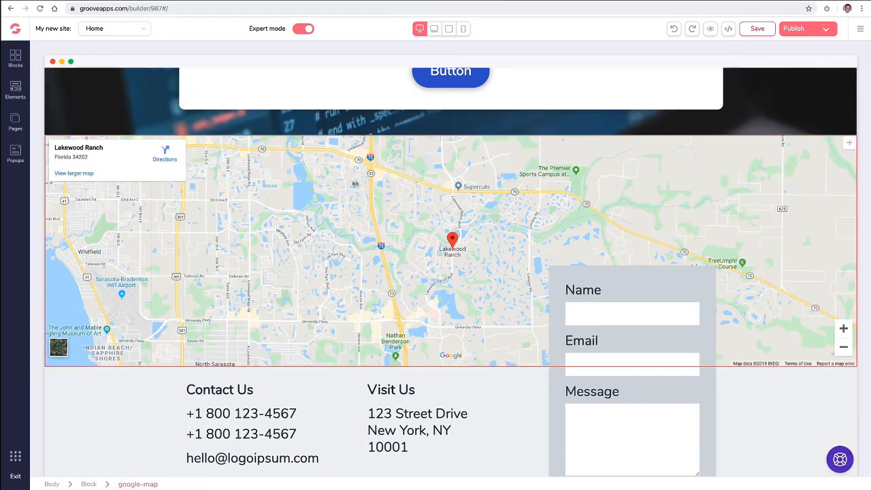
Replace the map's Lakewood Ranch location with a downtown San Diego street address and update it.
click(174, 204)
click(800, 81)
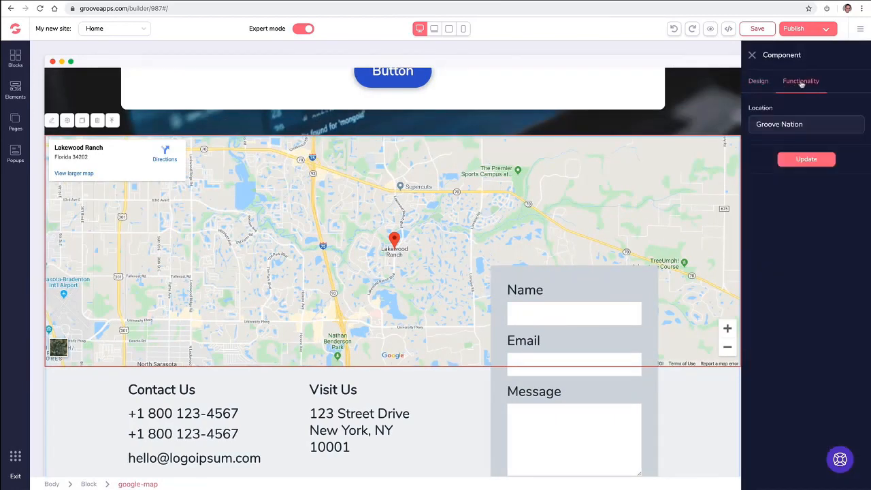
triple_click(777, 129)
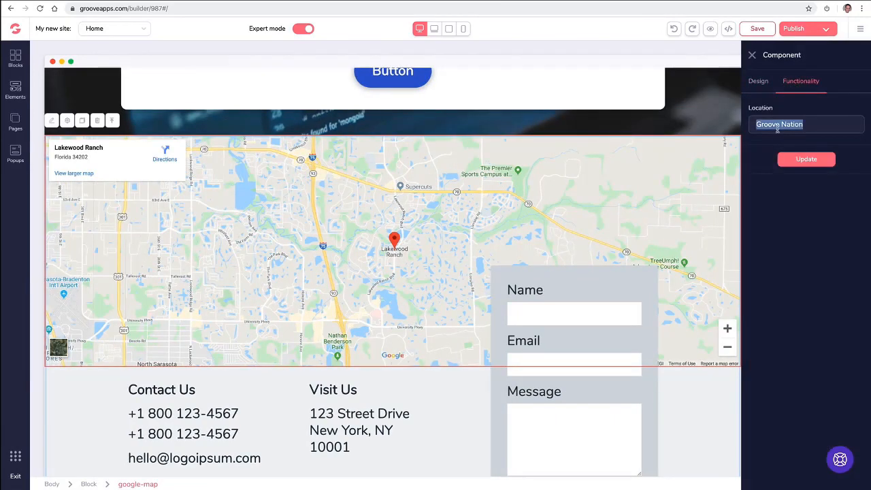
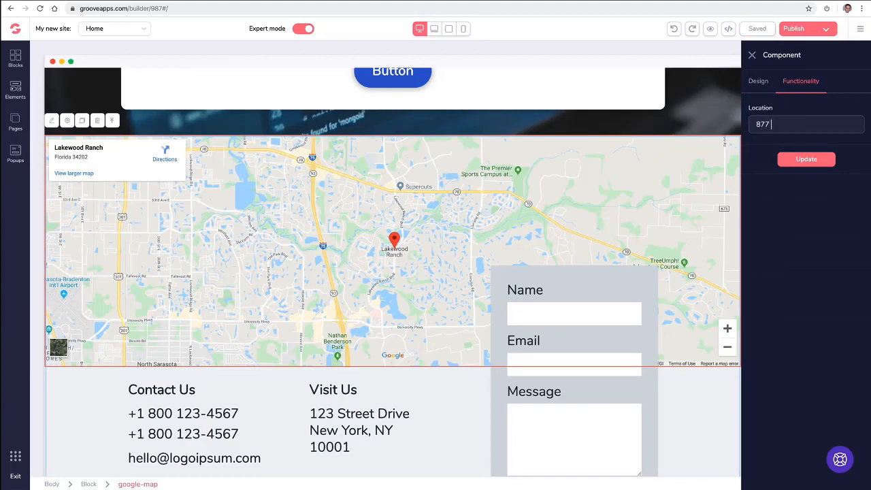
click(789, 161)
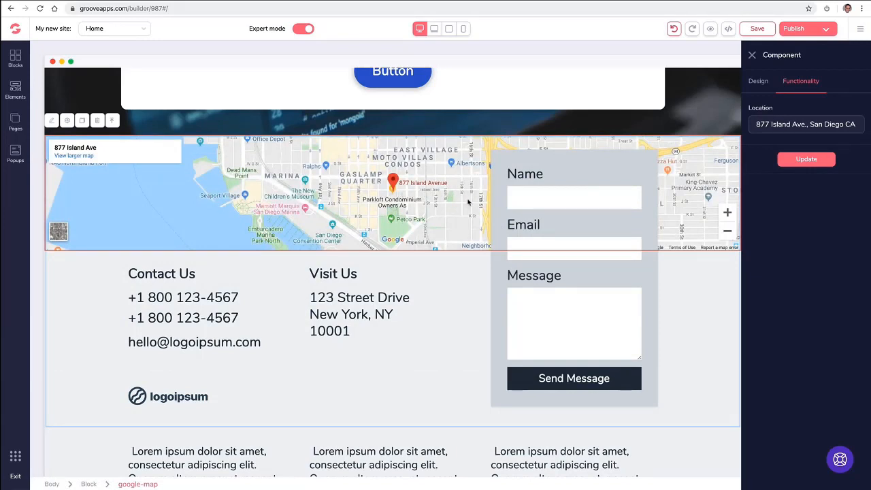
click(752, 55)
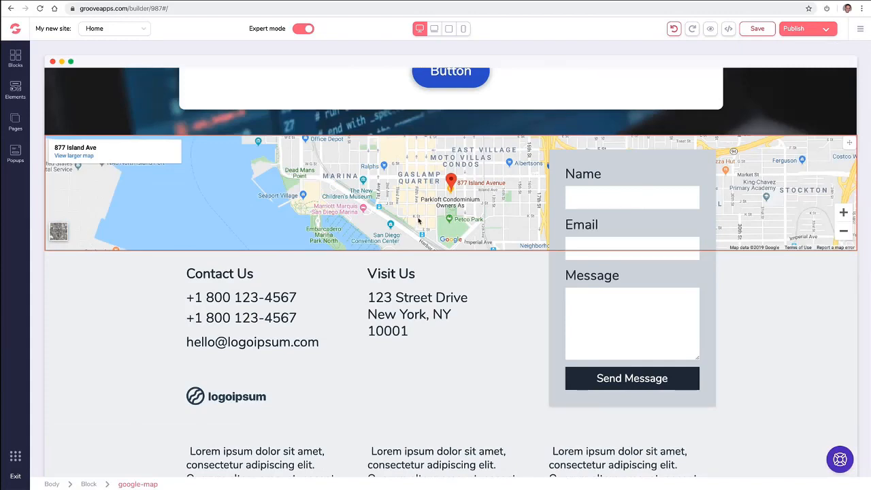
Change the three-card testimonial block's background colour to white, after briefly trying blue.
scroll(419, 220, down, 6)
scroll(422, 218, up, 2)
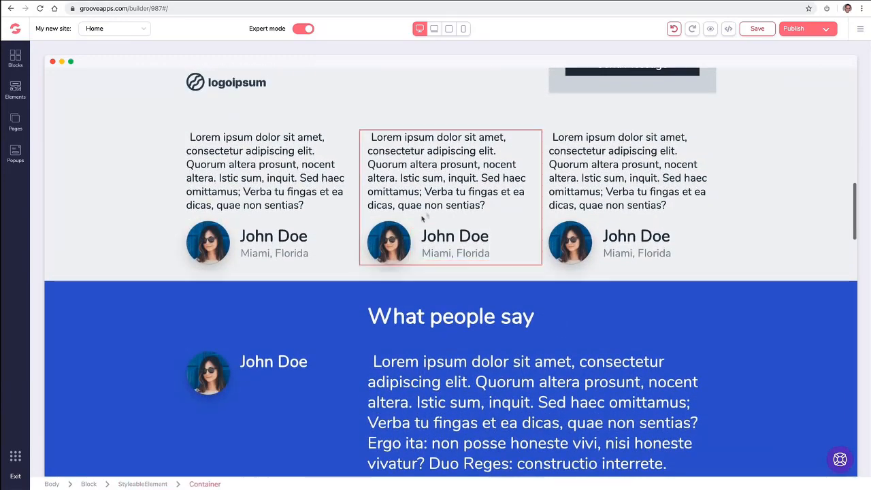
scroll(172, 236, down, 1)
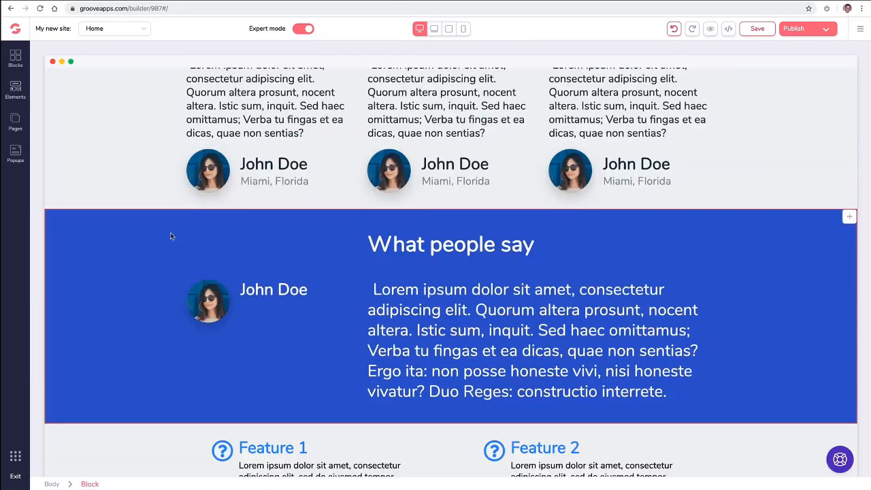
scroll(171, 236, up, 2)
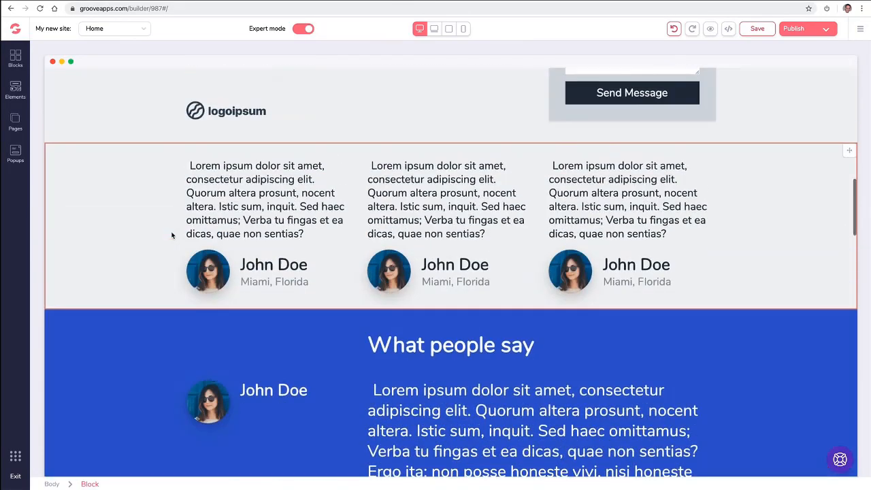
click(140, 179)
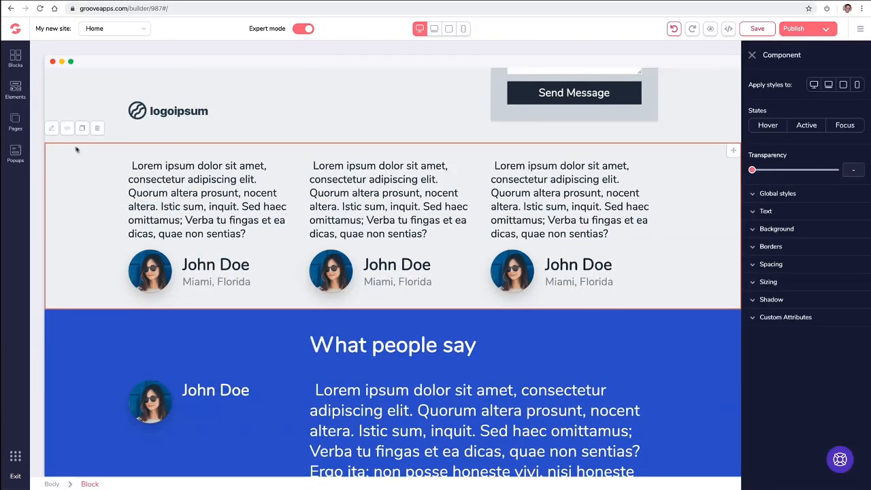
click(756, 231)
click(856, 246)
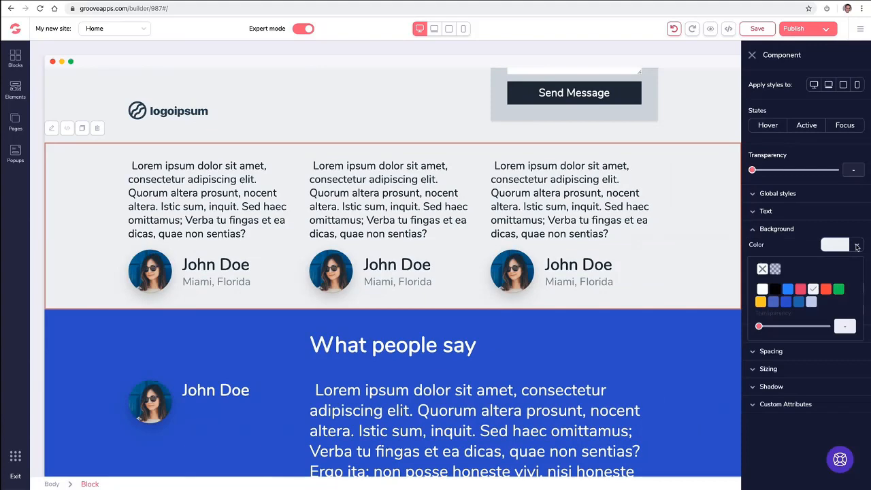
click(799, 302)
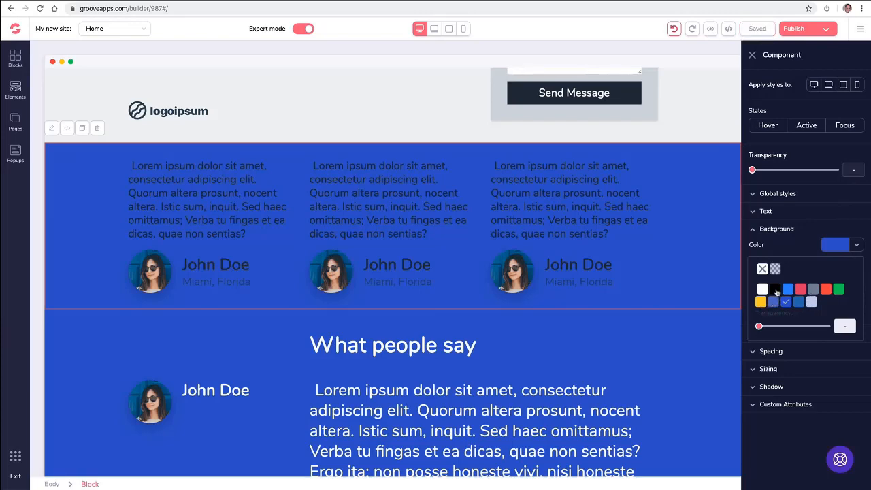
click(762, 289)
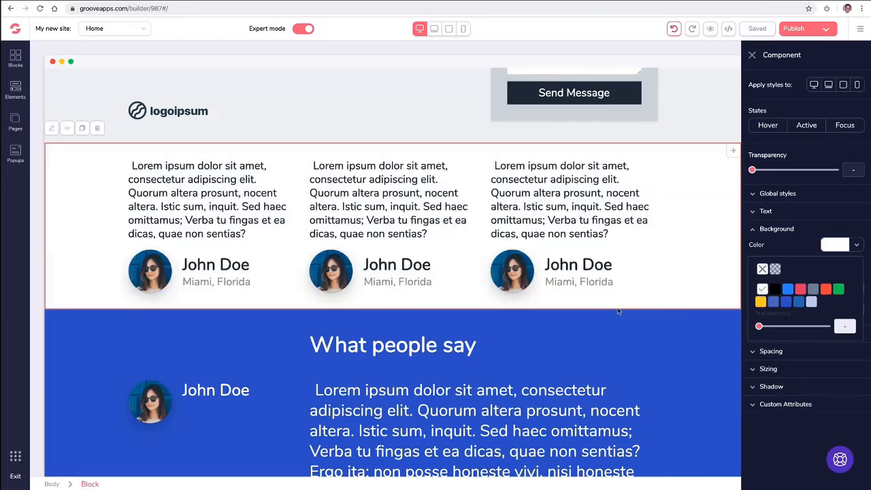
click(406, 334)
click(92, 332)
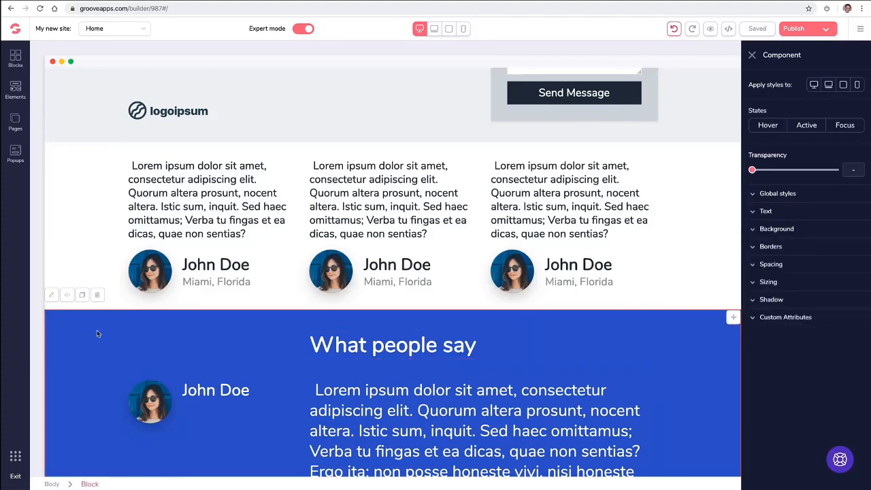
Set the 'What people say' section background colour to the darkest red shade.
scroll(102, 329, down, 1)
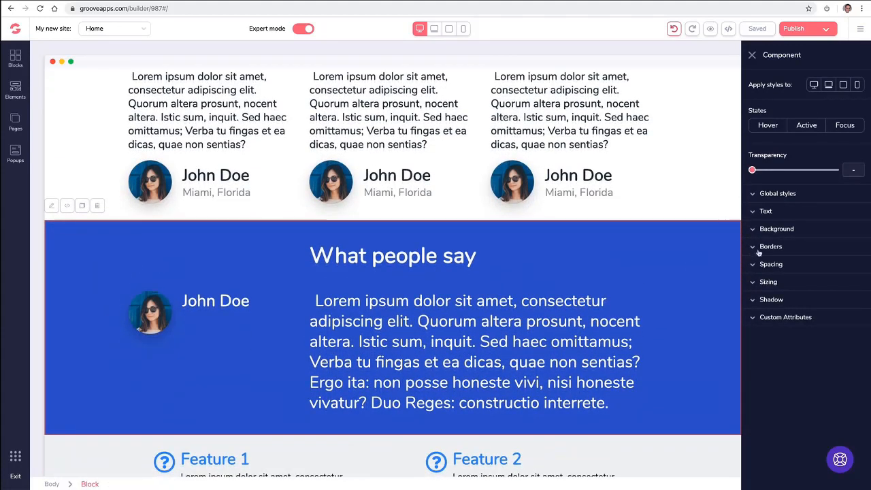
click(789, 232)
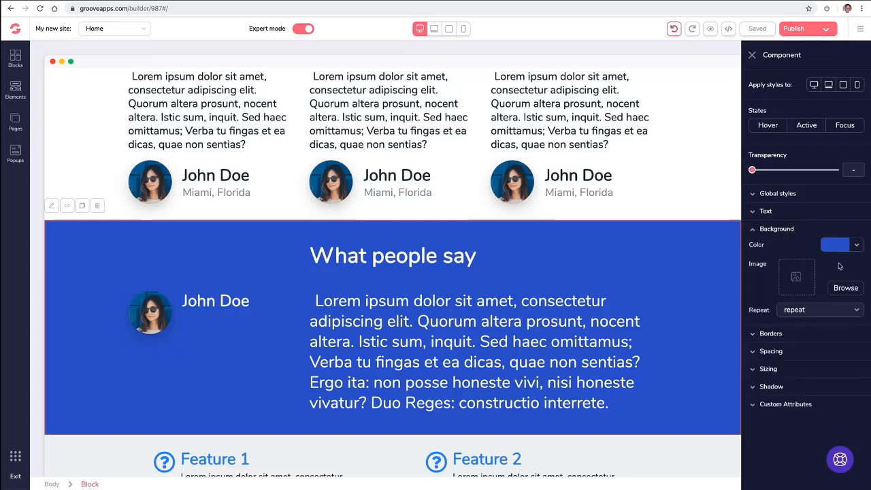
click(856, 246)
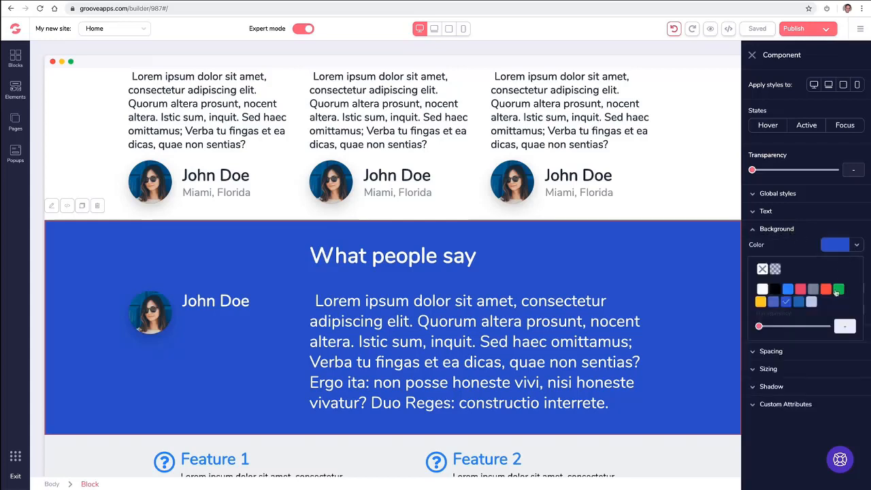
mouse_move(829, 292)
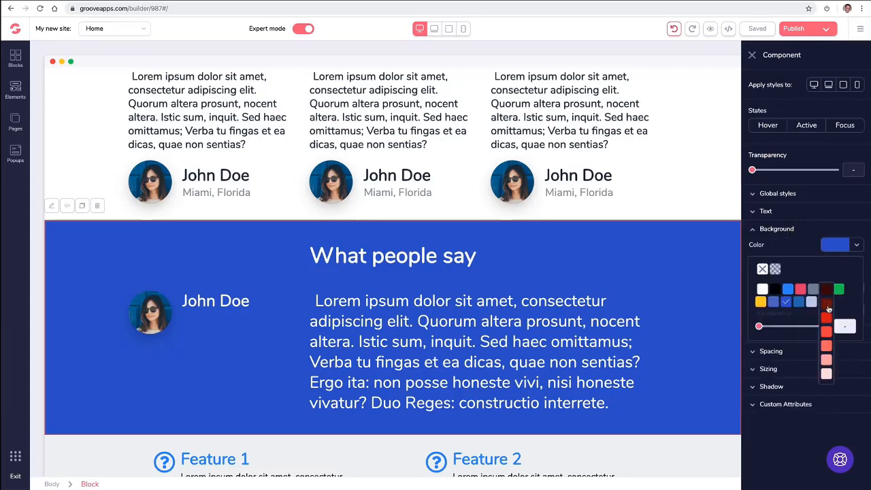
click(828, 308)
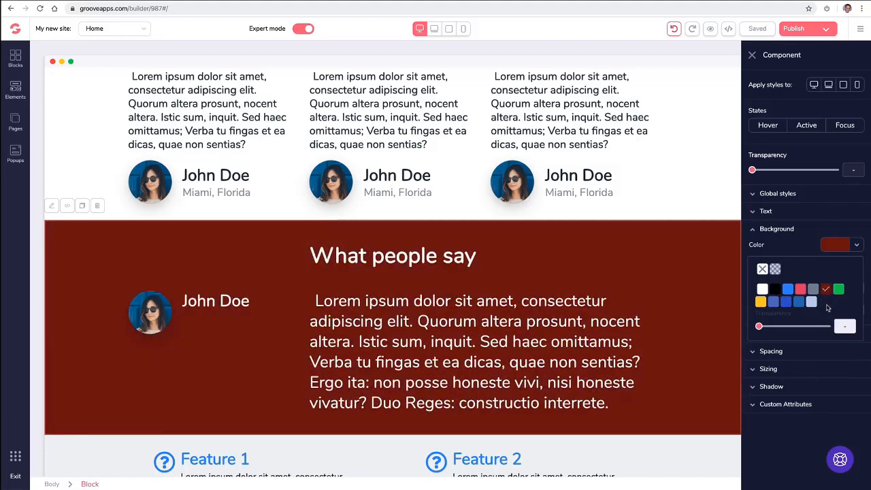
click(751, 54)
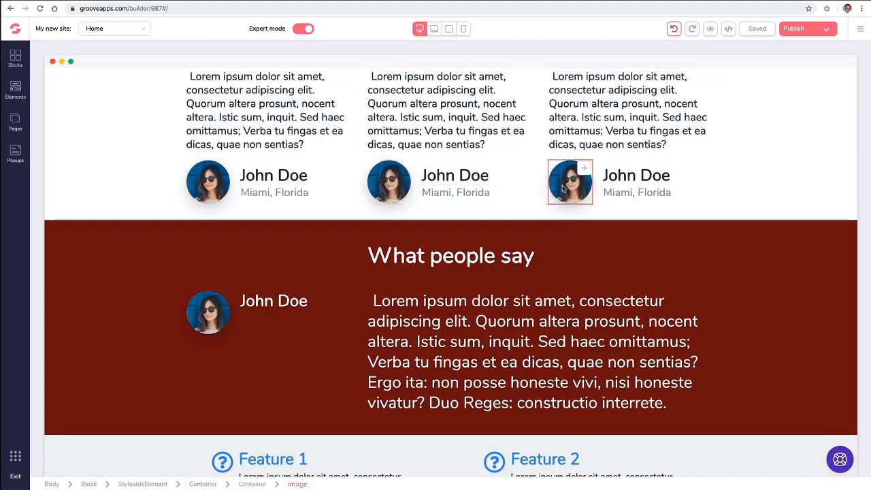
scroll(562, 188, up, 1)
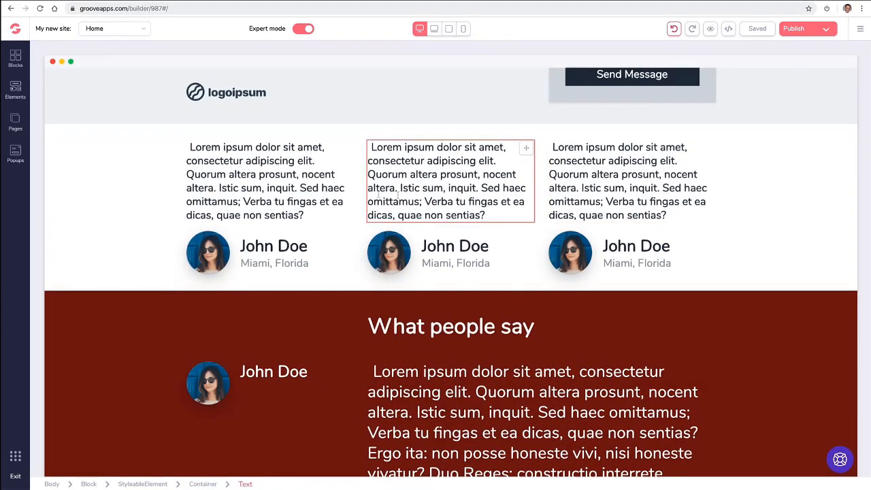
click(459, 262)
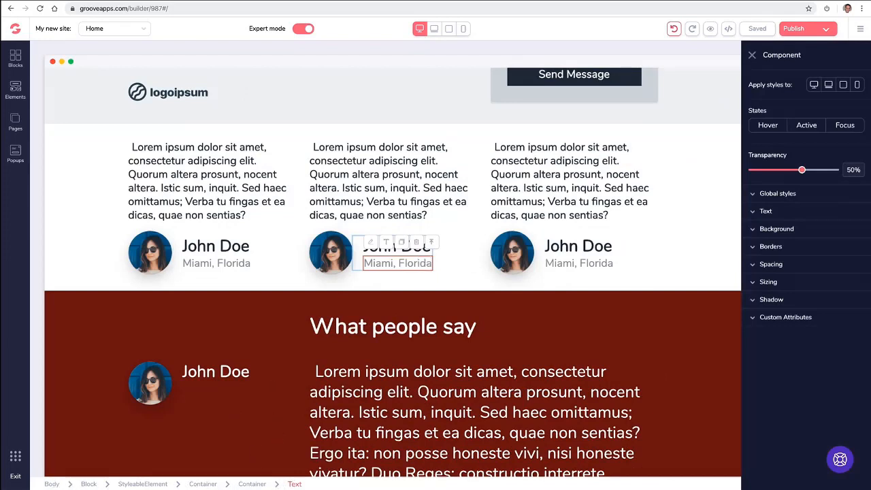
click(432, 247)
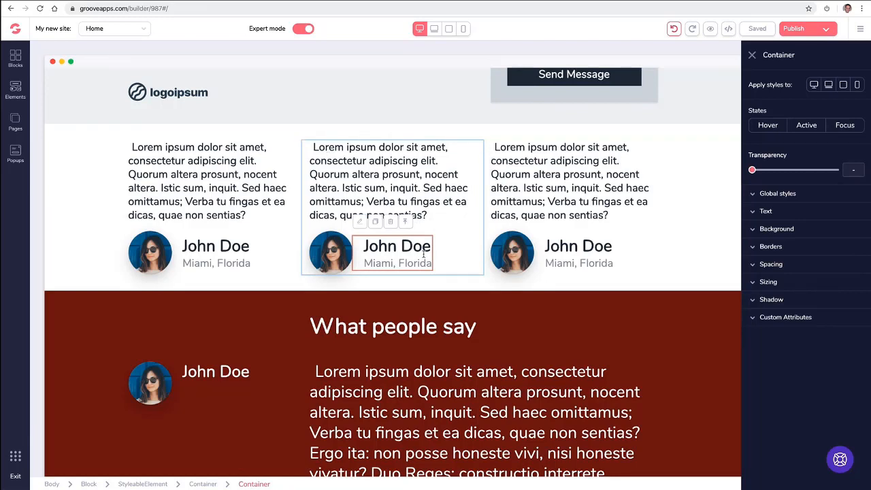
click(406, 225)
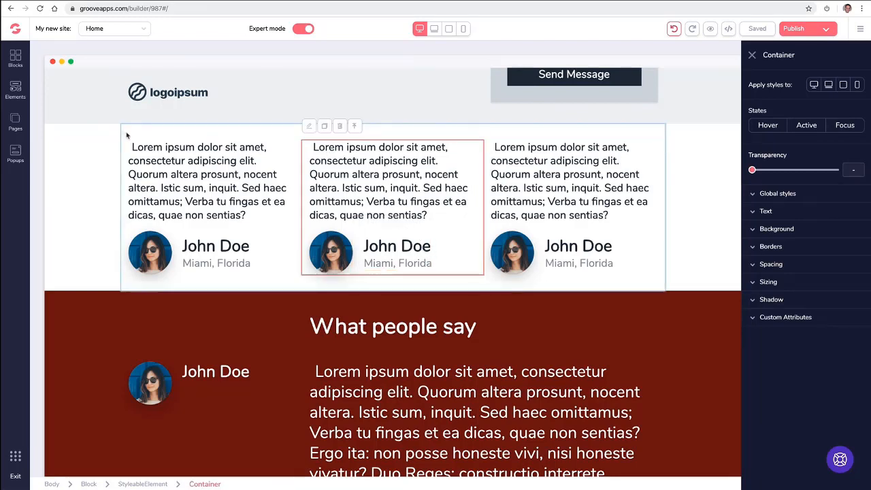
click(354, 127)
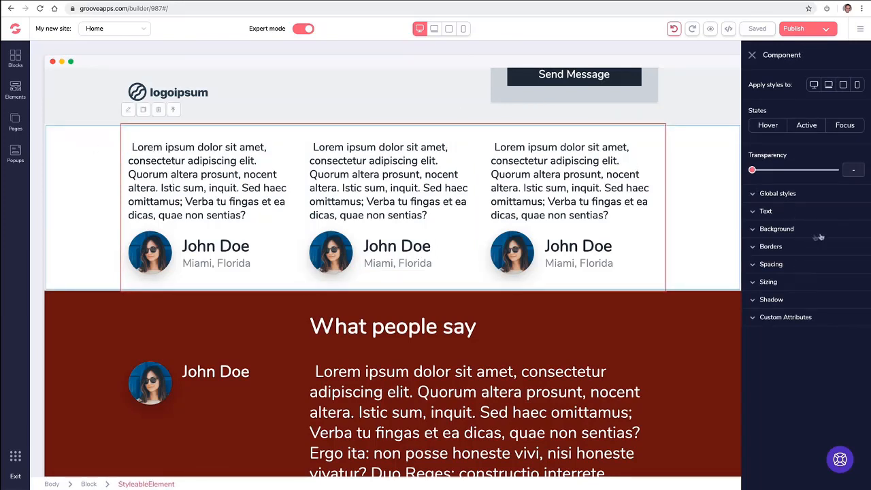
click(751, 230)
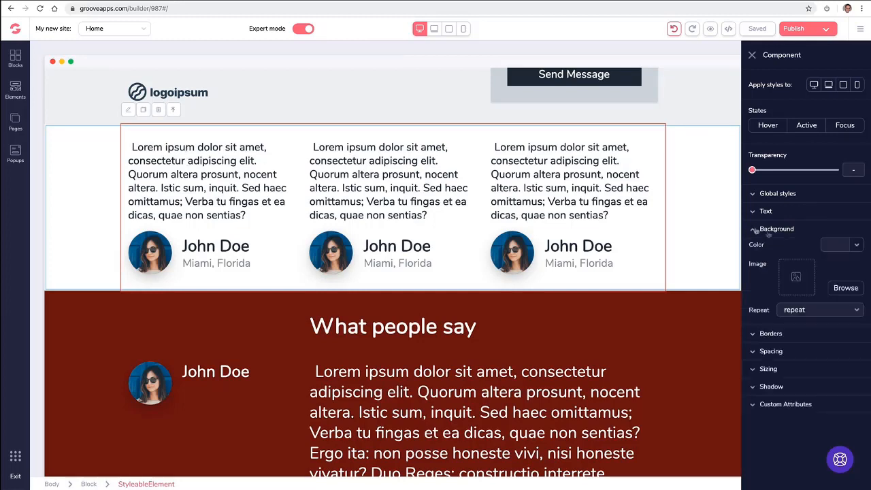
click(839, 244)
mouse_move(824, 292)
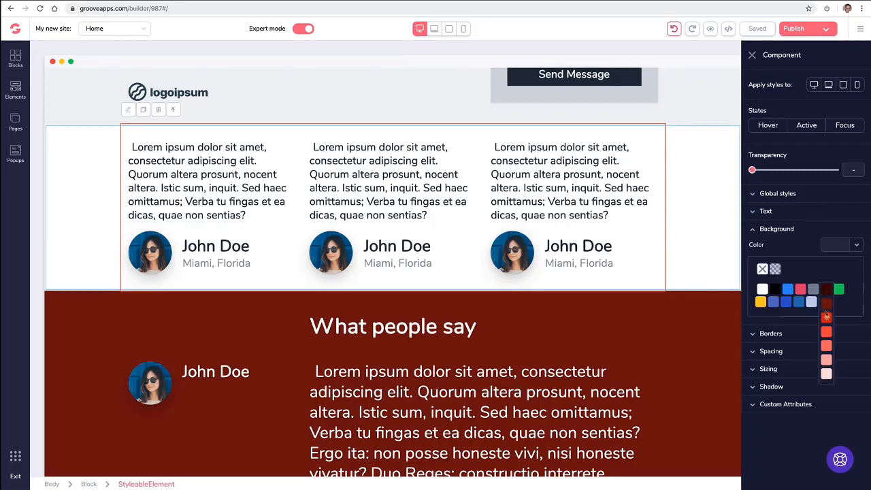
click(826, 315)
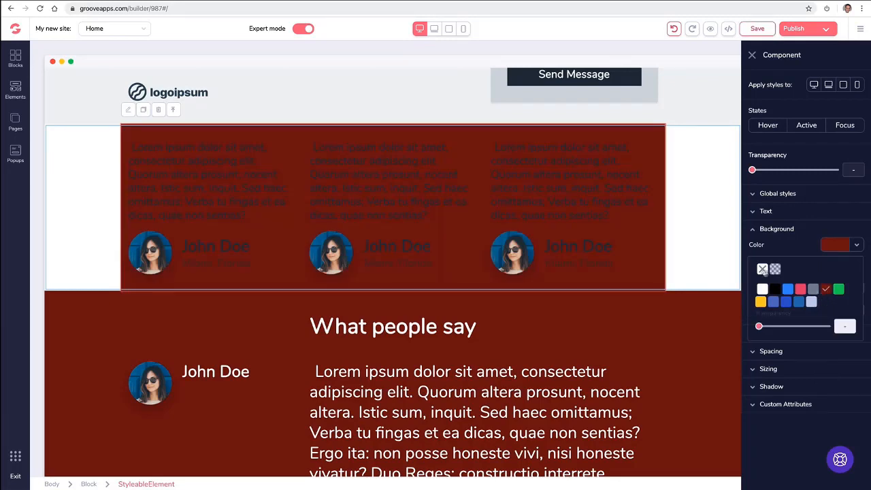
click(762, 269)
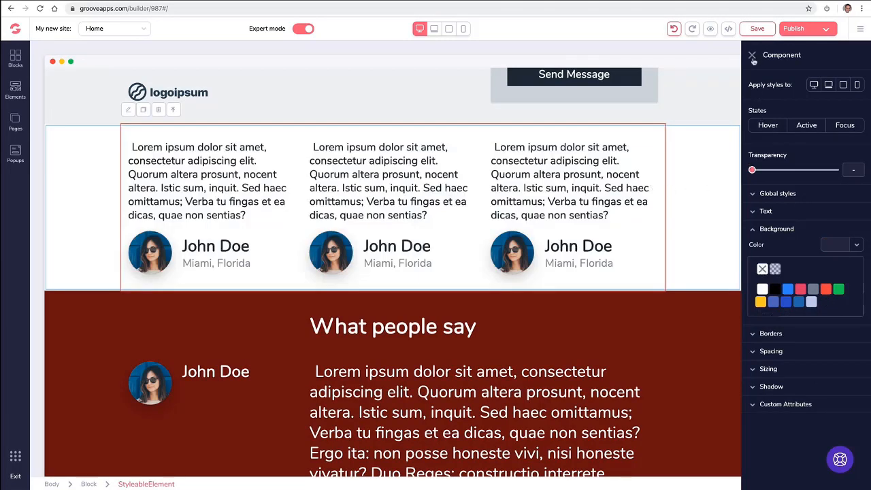
click(178, 111)
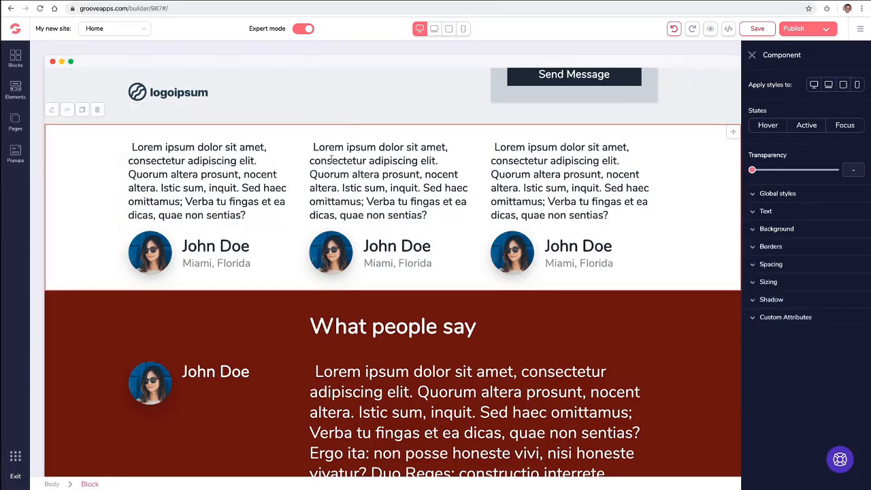
click(752, 55)
click(478, 176)
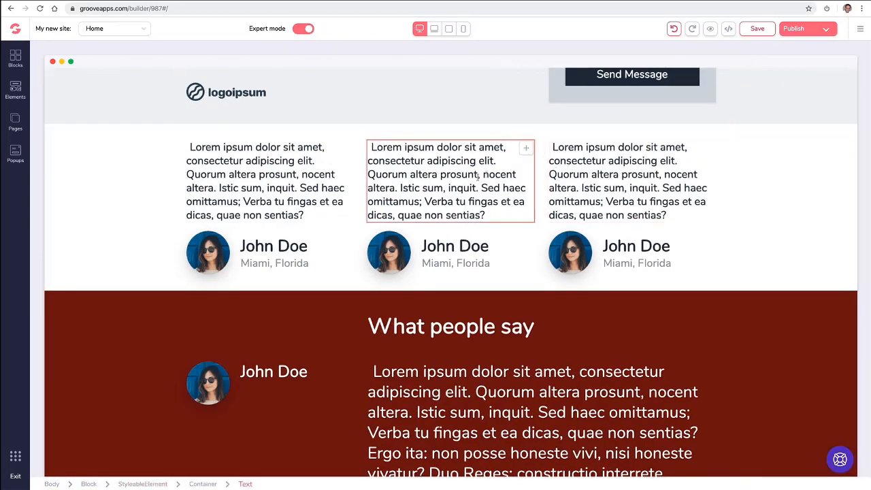
click(446, 232)
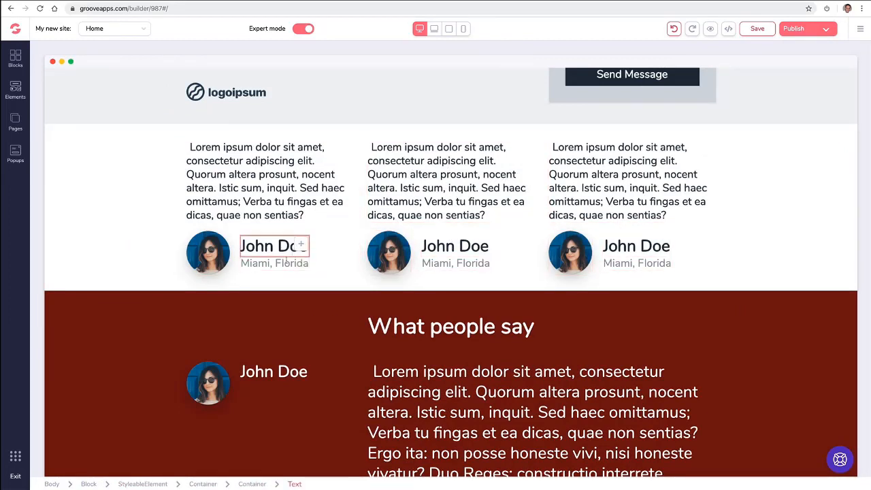
click(448, 258)
click(433, 245)
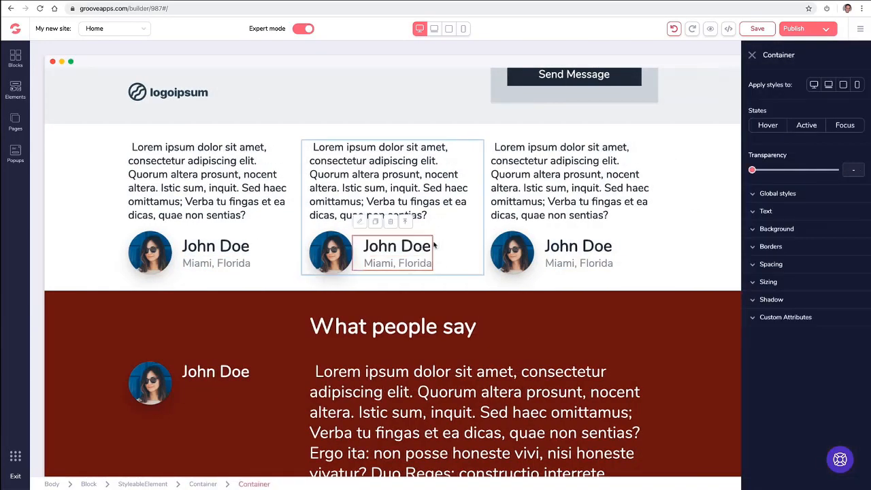
click(405, 223)
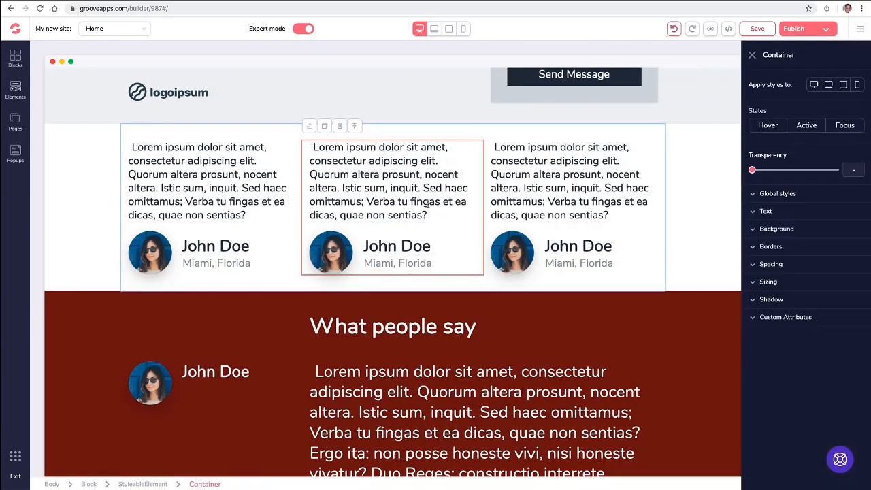
click(515, 210)
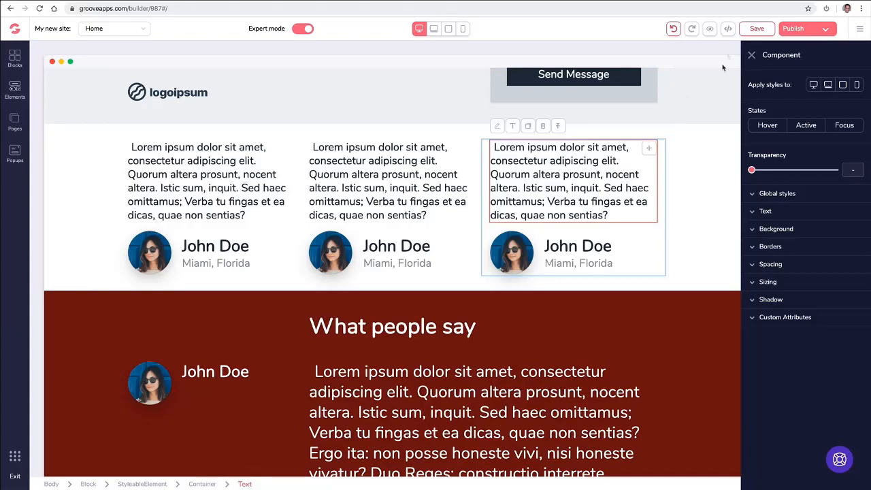
click(751, 55)
scroll(412, 211, down, 2)
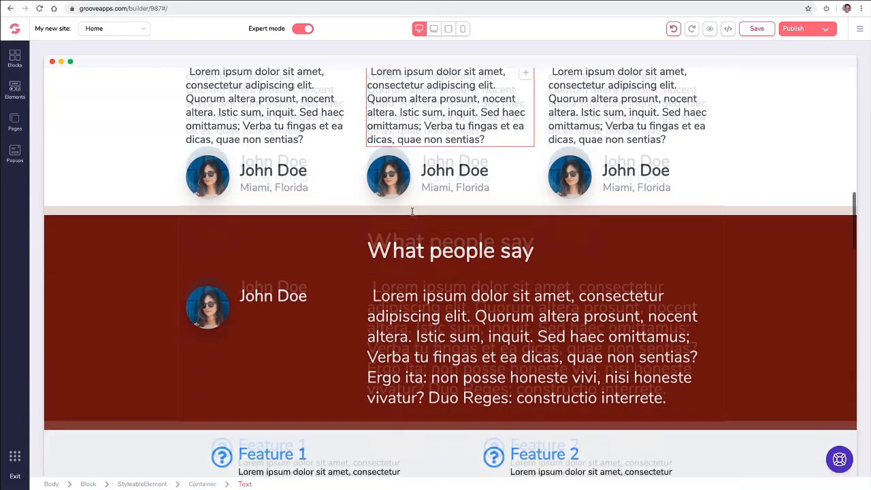
scroll(381, 225, up, 1)
click(222, 276)
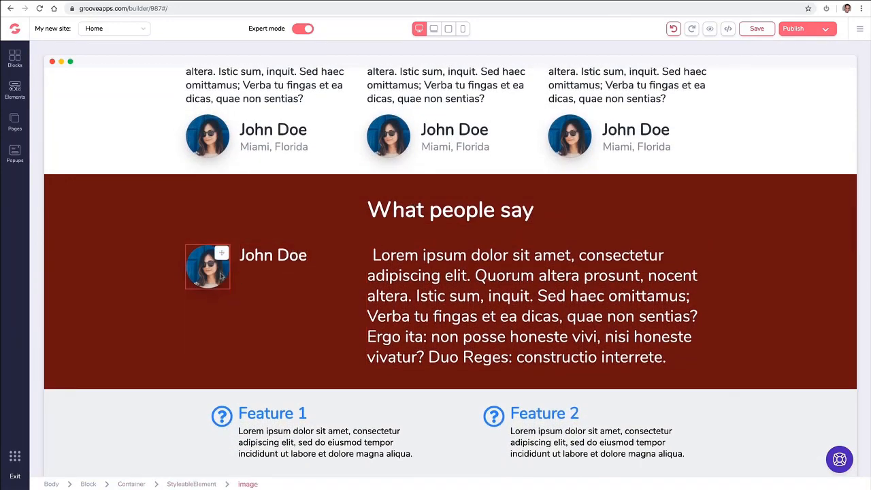
Replace the 'What people say' avatar with the man-in-suit photo from the Image Library.
click(212, 267)
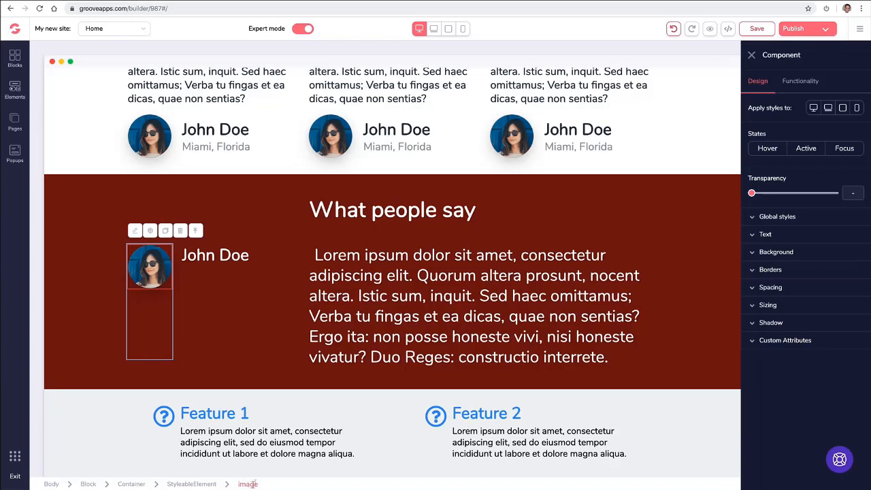
click(807, 80)
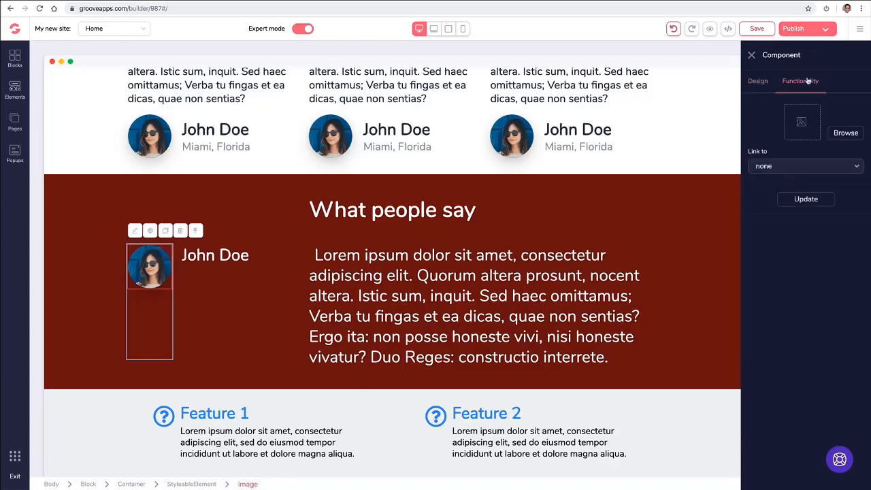
click(832, 133)
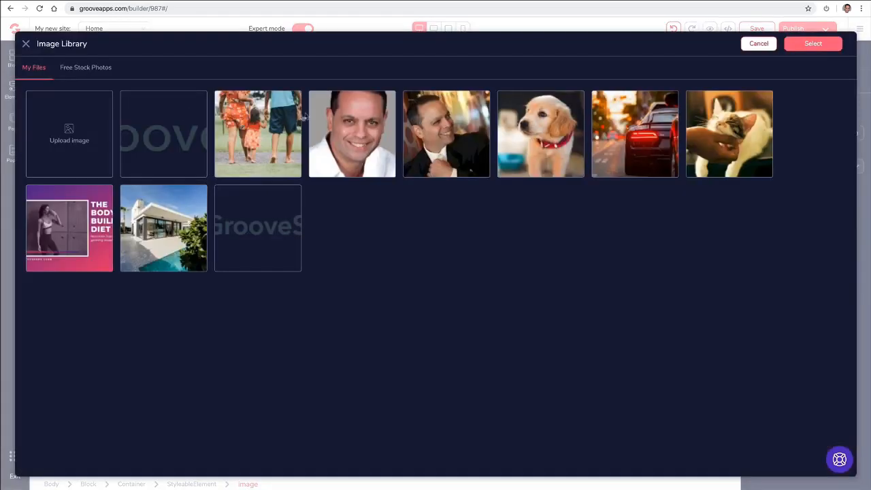
click(430, 139)
click(803, 45)
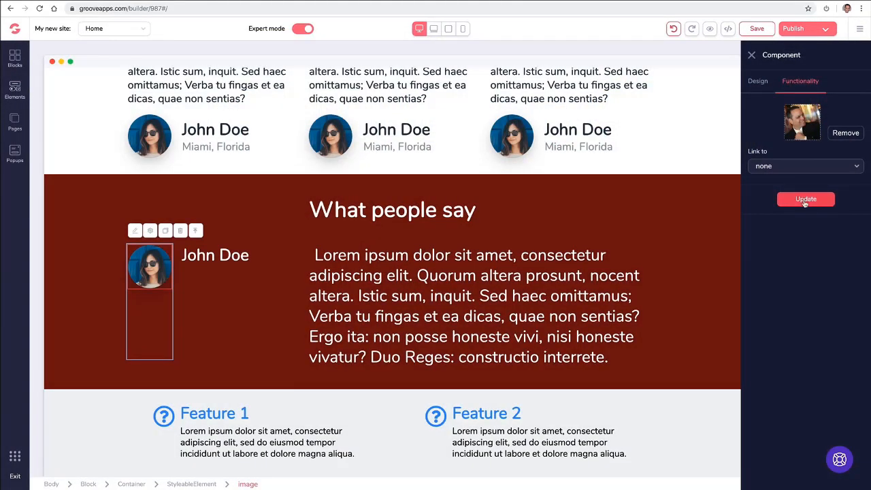
click(805, 199)
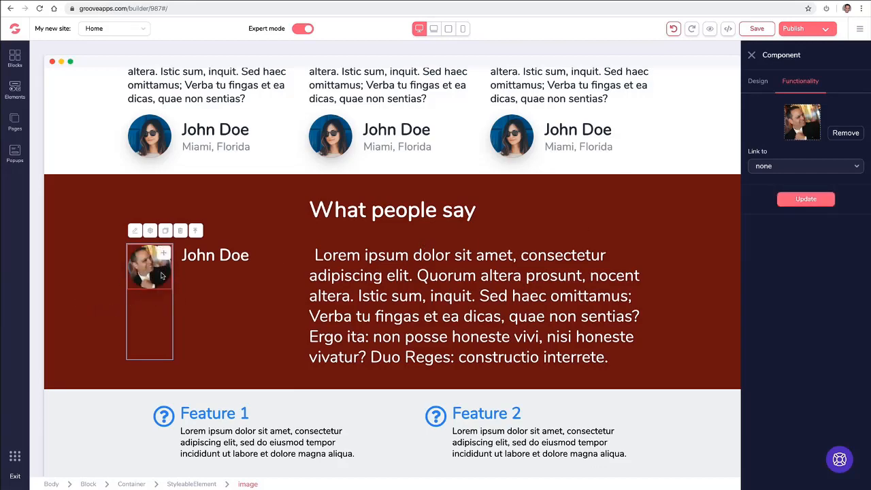
click(159, 136)
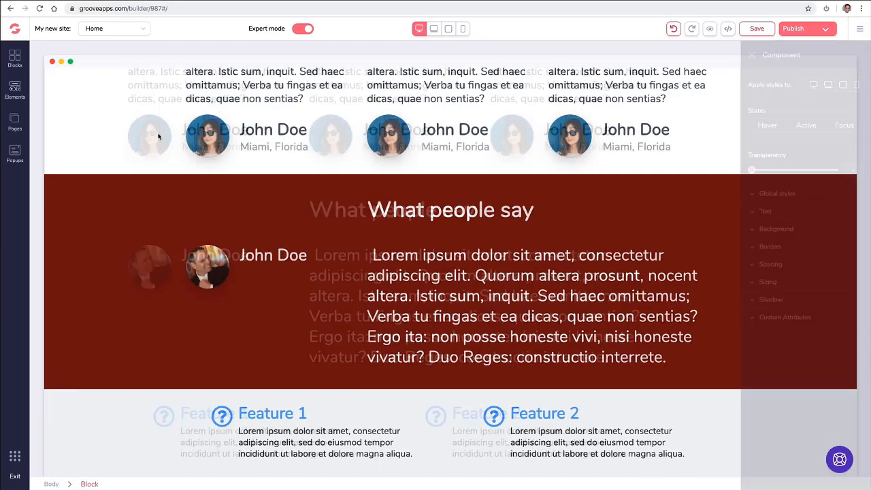
Replace the middle testimonial card's avatar with the smiling man photo.
click(326, 136)
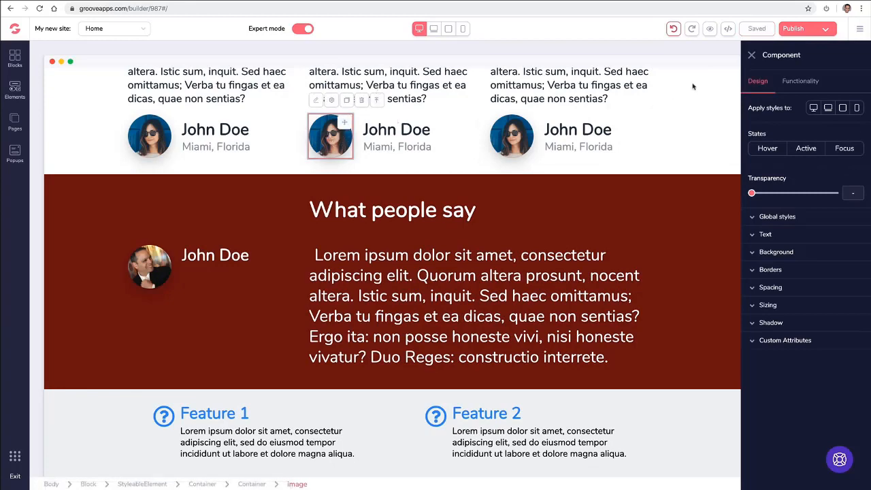
click(800, 80)
click(844, 132)
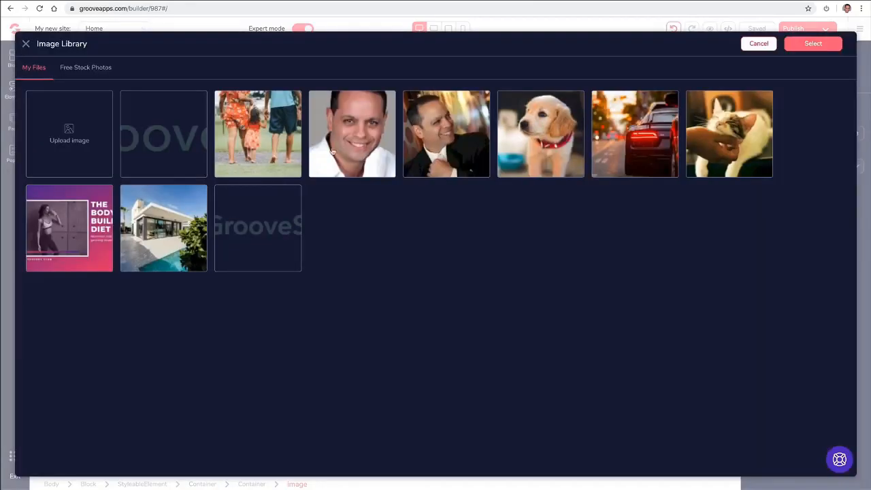
click(344, 143)
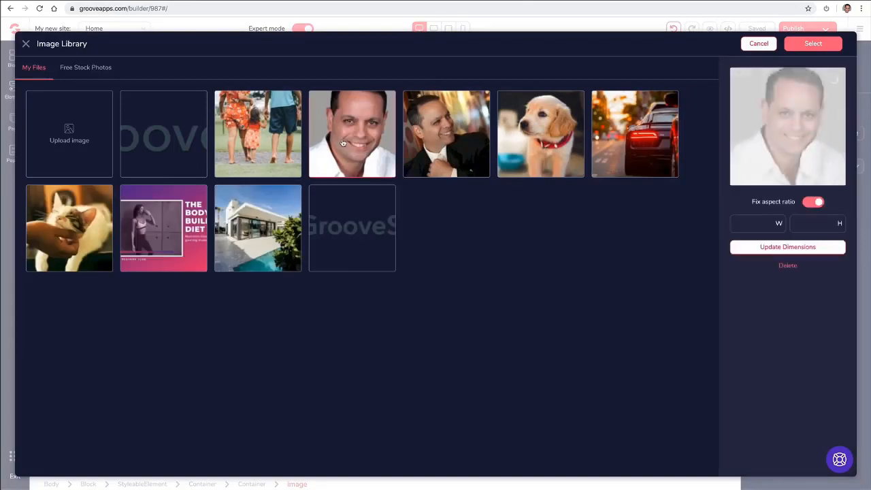
click(811, 43)
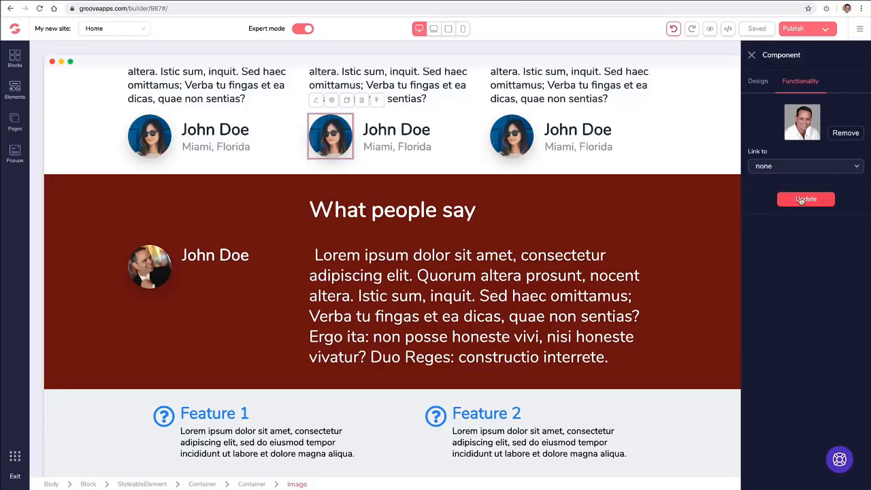
click(779, 199)
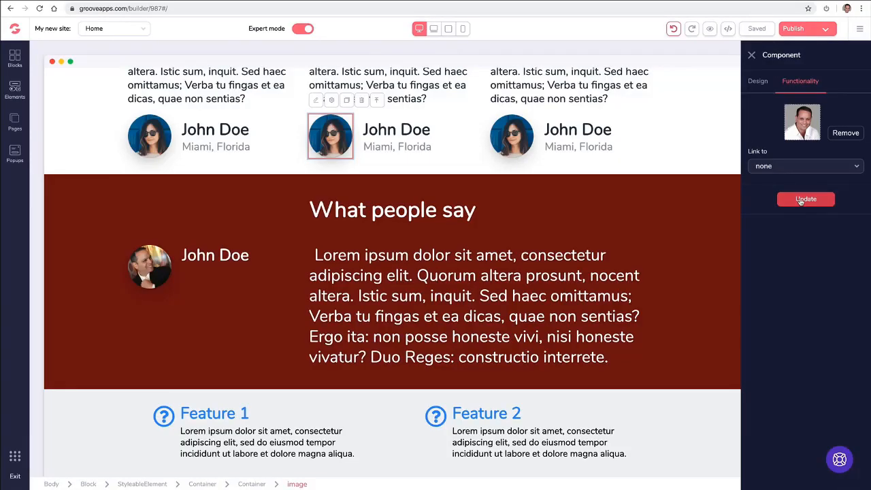
click(457, 143)
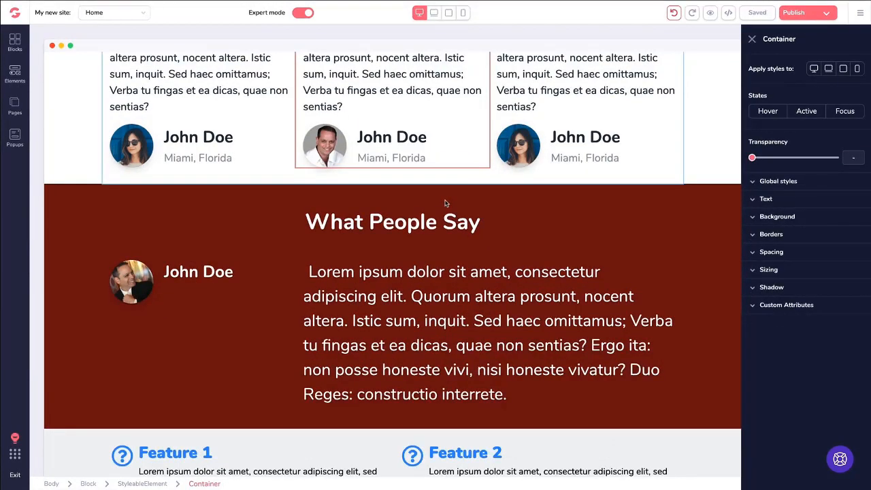
scroll(446, 203, up, 5)
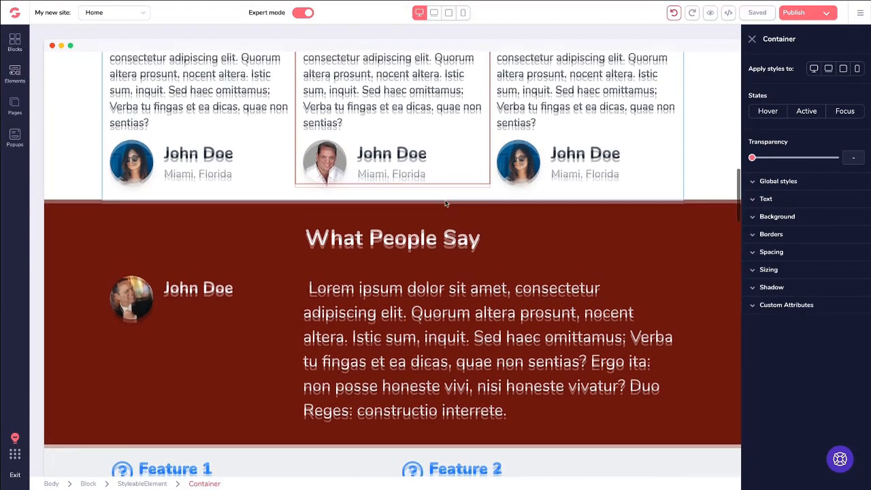
scroll(441, 166, up, 15)
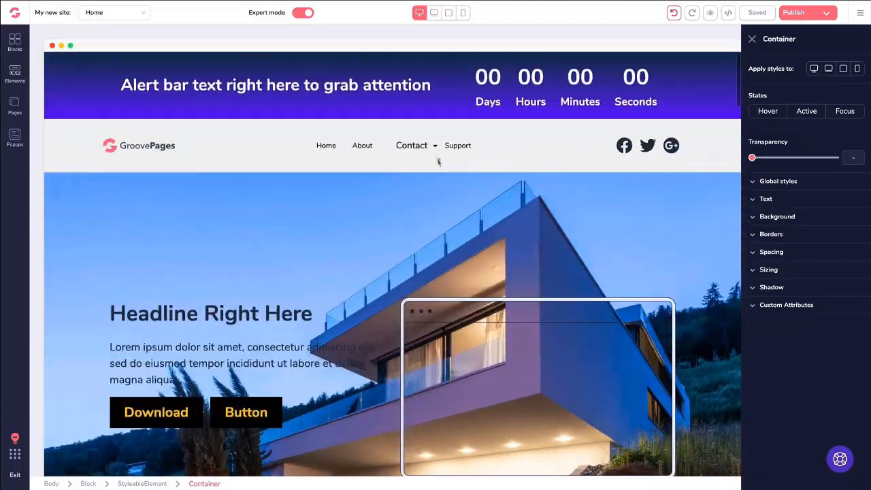
scroll(425, 140, down, 7)
scroll(425, 142, down, 5)
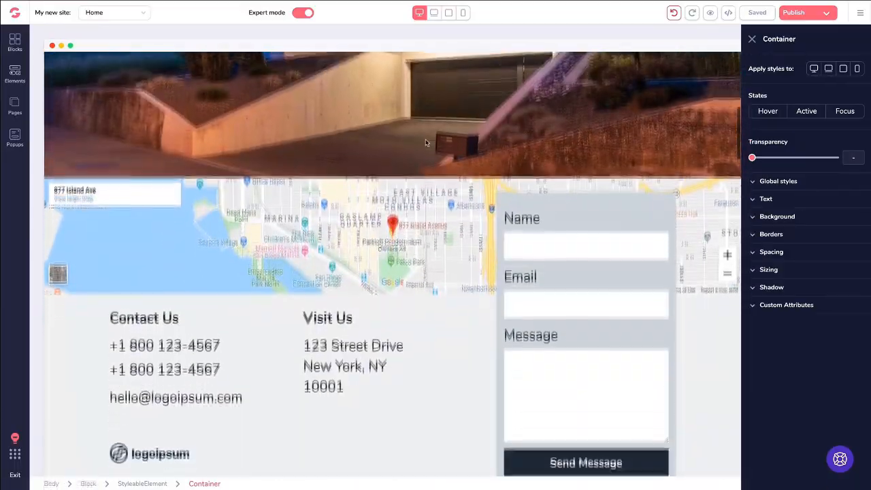
scroll(425, 142, down, 3)
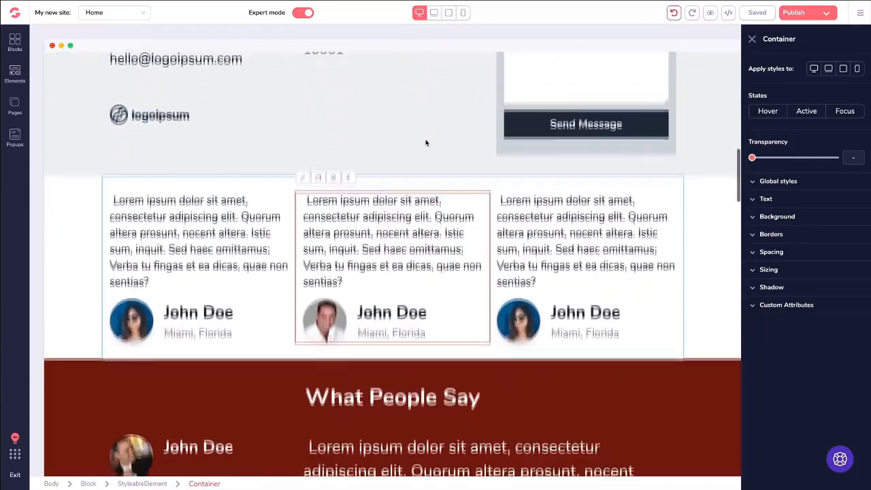
scroll(425, 143, down, 1)
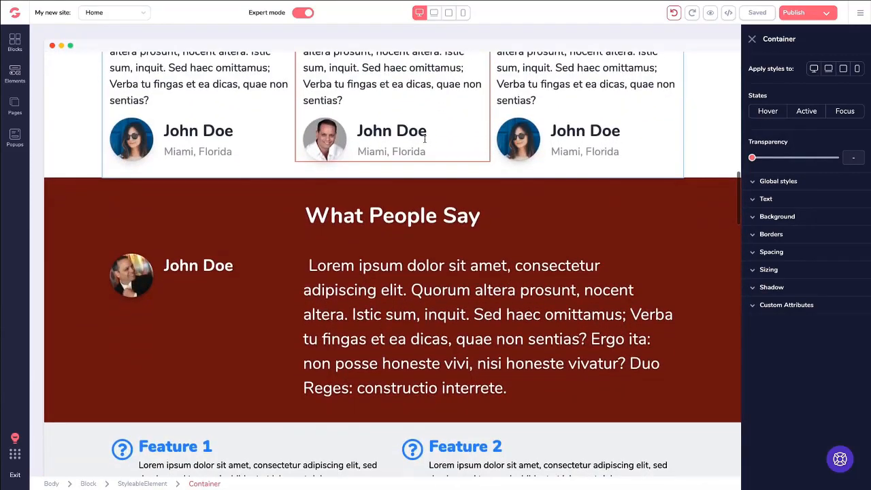
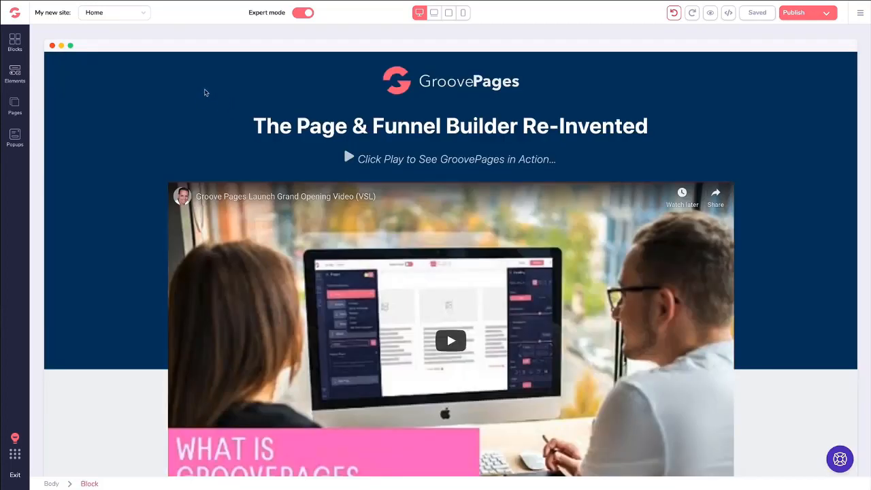
Scroll down the page and try dragging the Grand Opening Bonuses heading lower.
scroll(205, 93, down, 2)
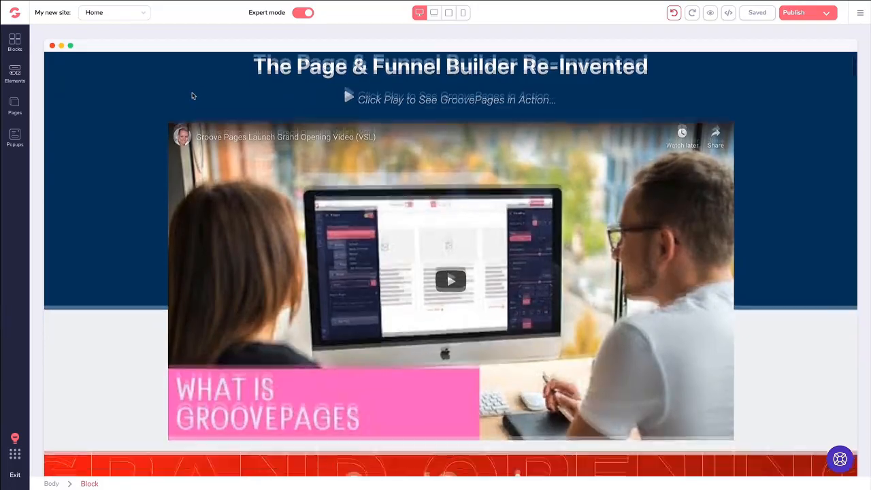
scroll(192, 96, down, 2)
scroll(181, 96, down, 5)
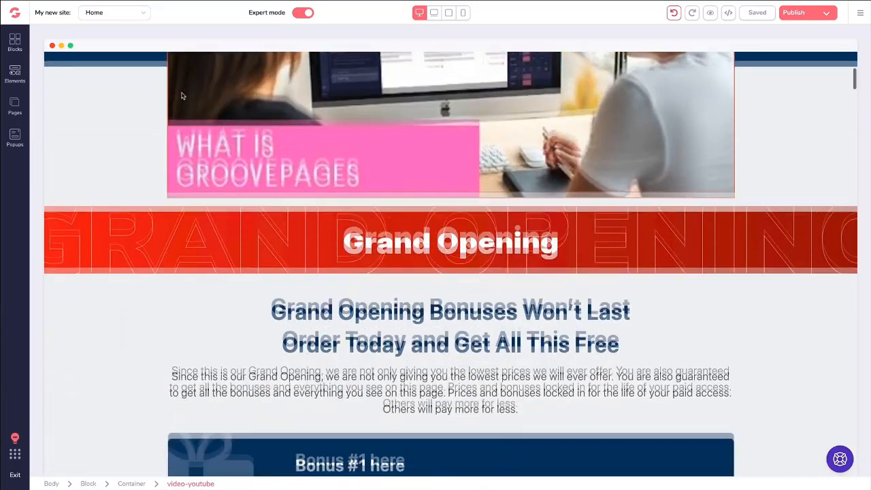
scroll(181, 96, down, 10)
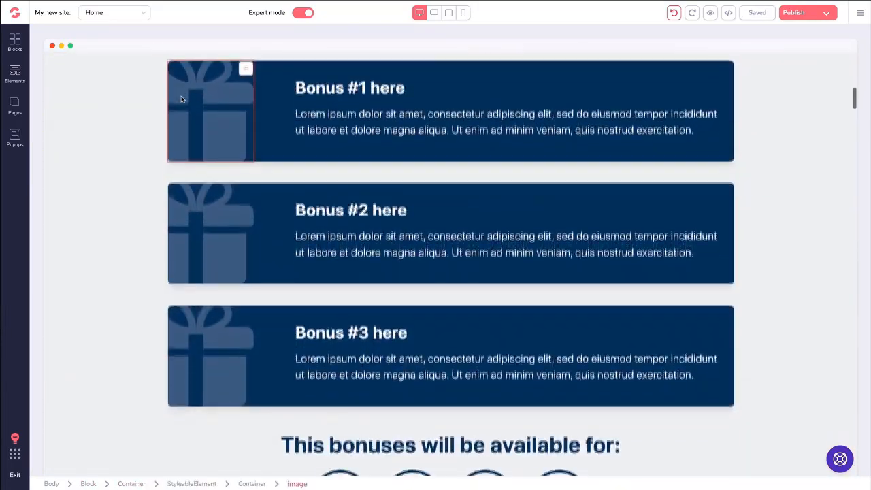
scroll(130, 113, down, 12)
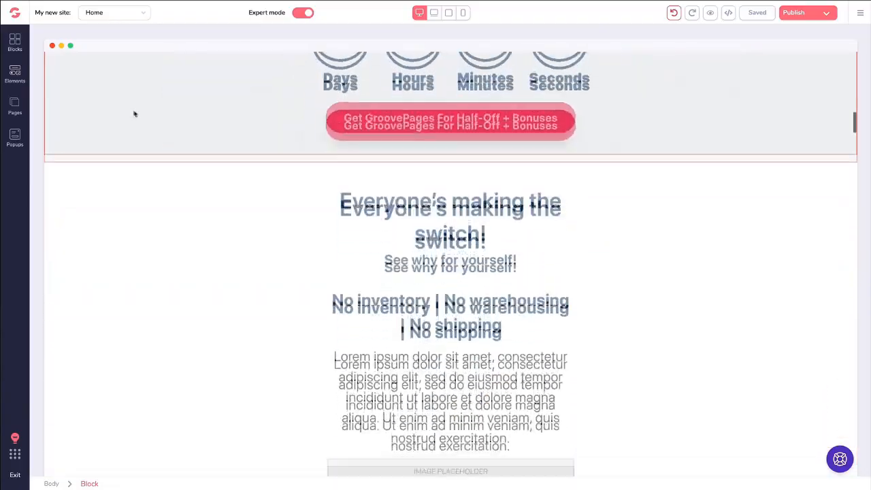
scroll(136, 112, down, 15)
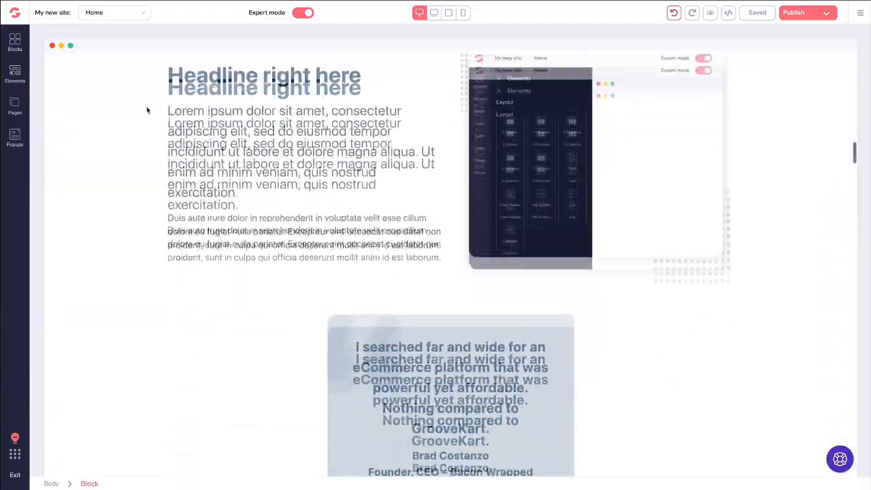
scroll(147, 110, down, 18)
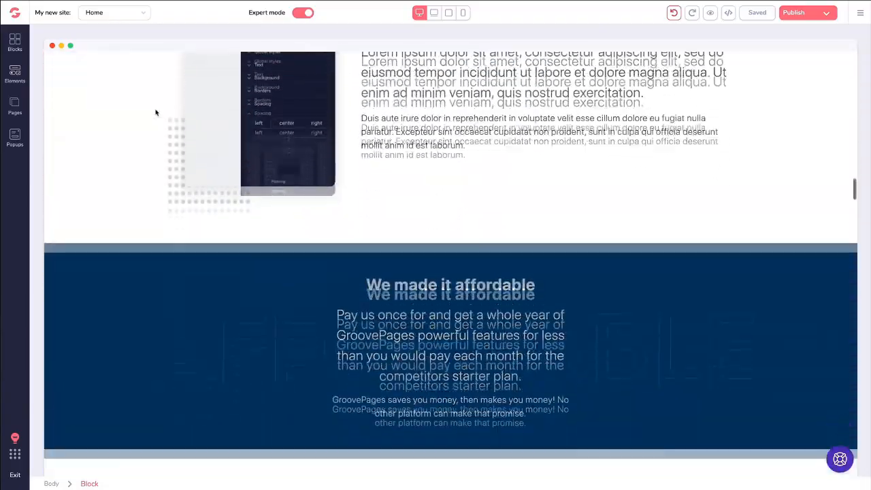
scroll(155, 113, down, 18)
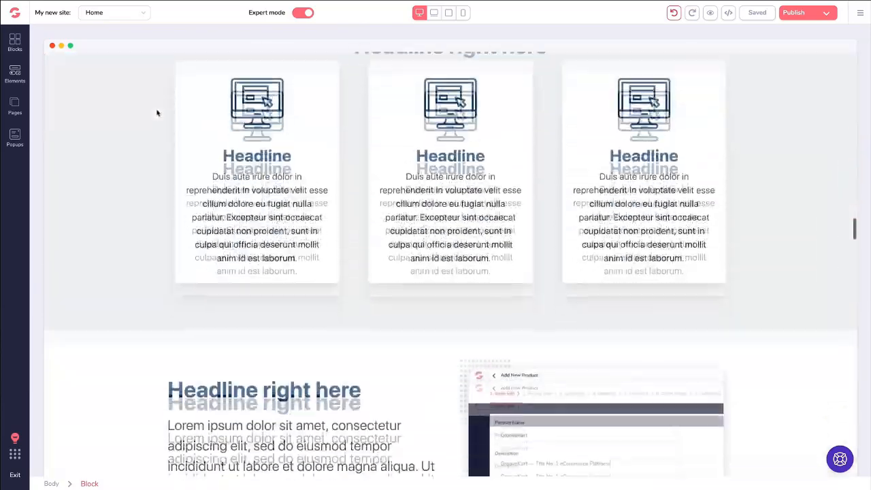
scroll(158, 115, down, 20)
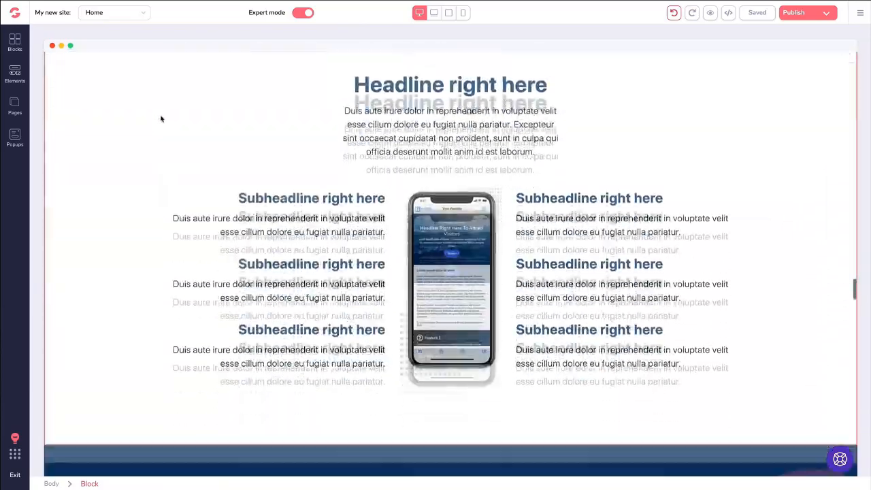
scroll(163, 119, down, 18)
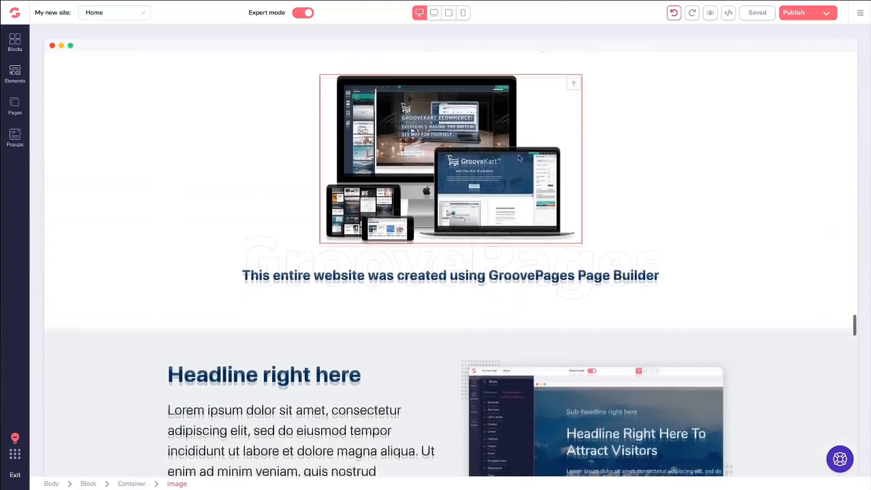
scroll(255, 163, down, 7)
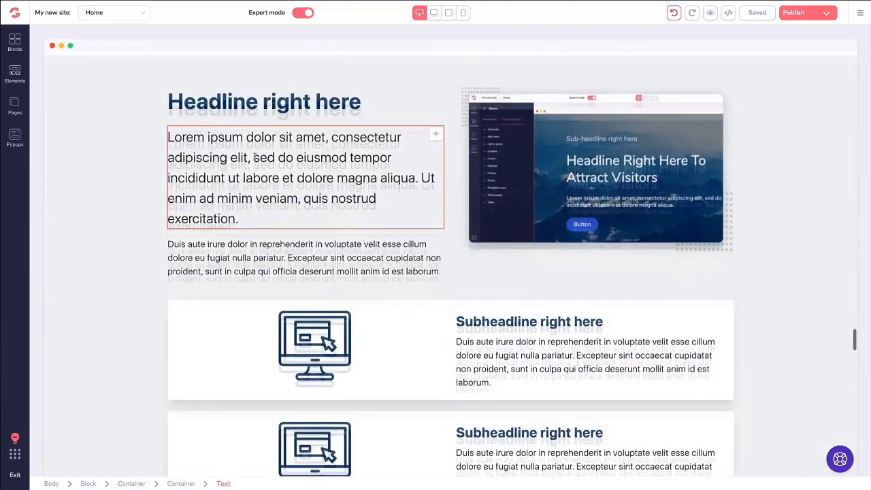
scroll(254, 158, down, 13)
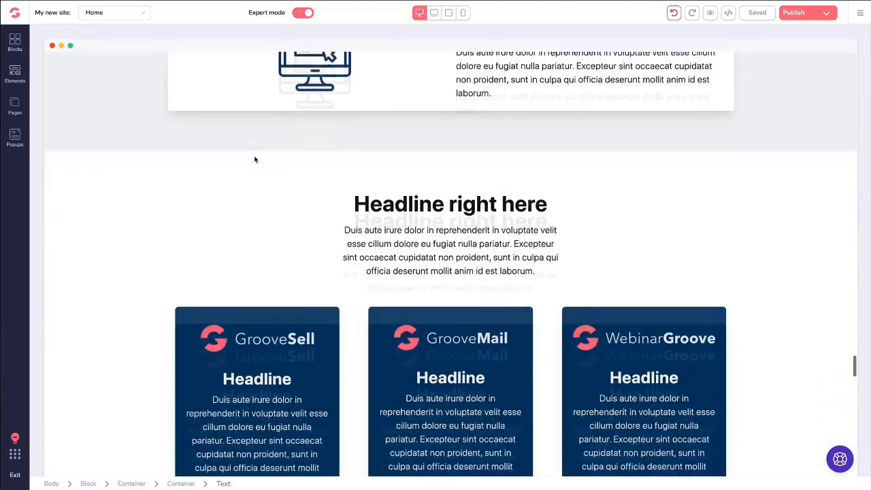
scroll(255, 160, down, 14)
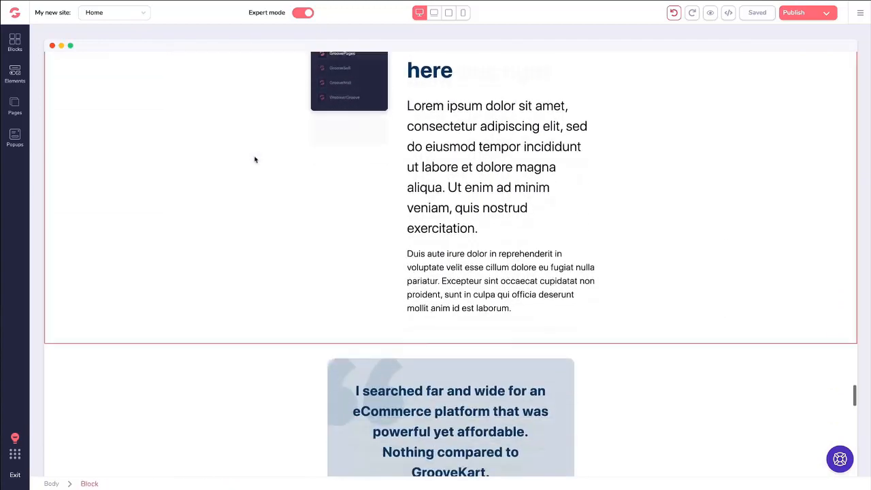
scroll(255, 160, down, 13)
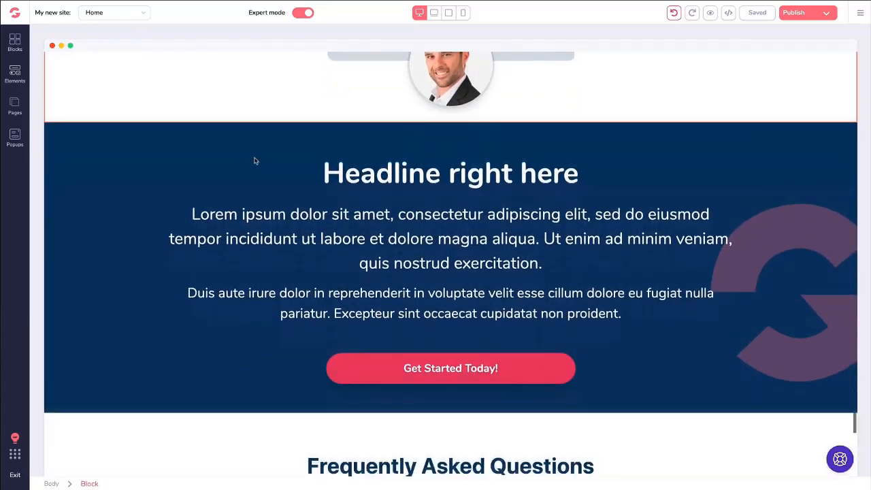
scroll(255, 162, down, 13)
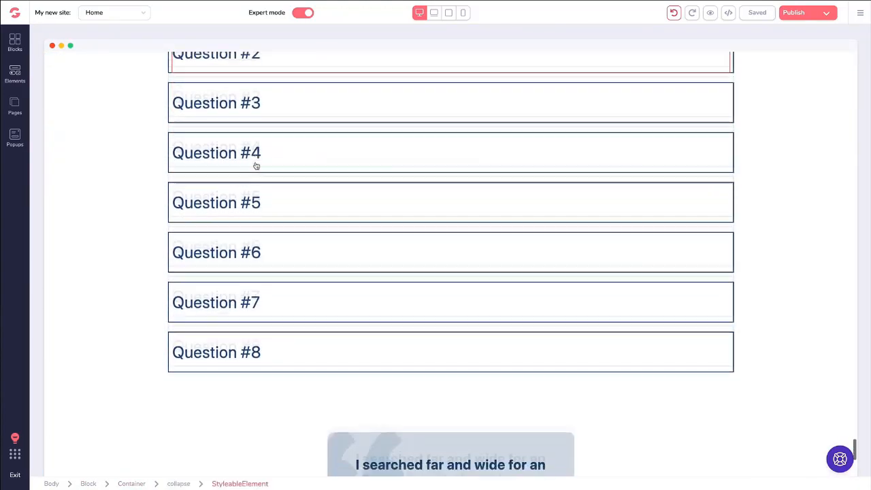
scroll(256, 165, down, 14)
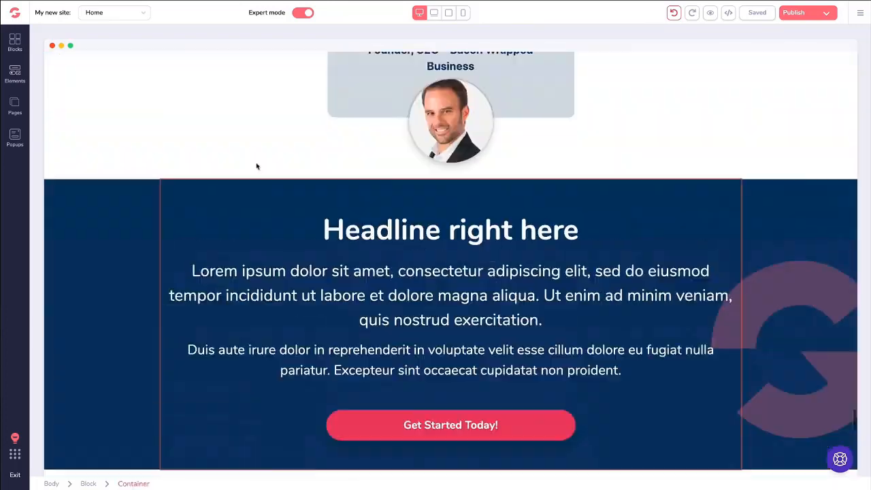
scroll(256, 166, up, 13)
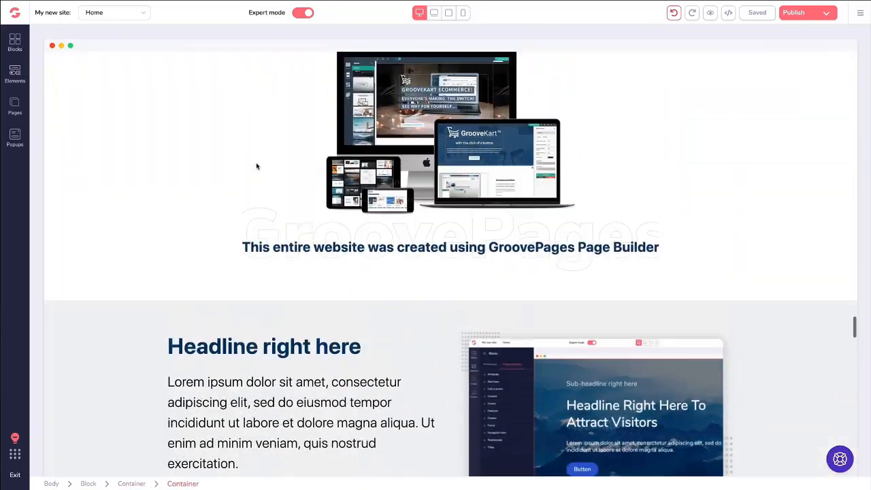
drag(854, 325, 845, 64)
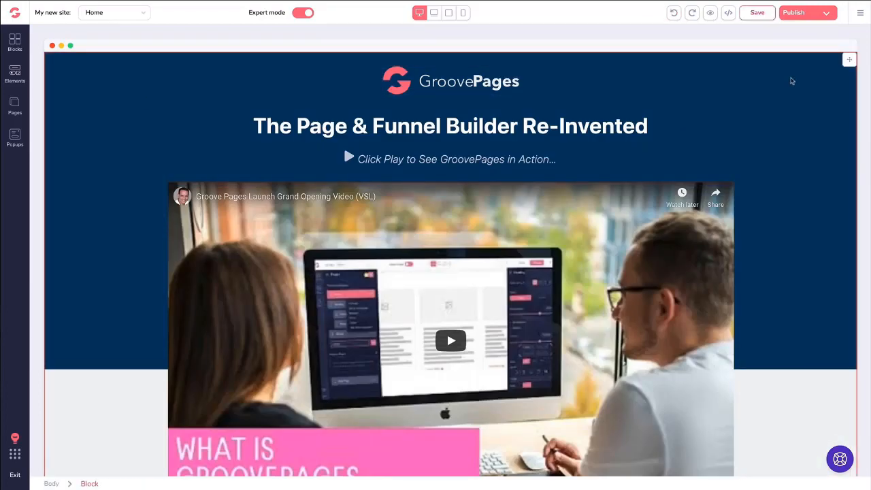
scroll(791, 81, down, 6)
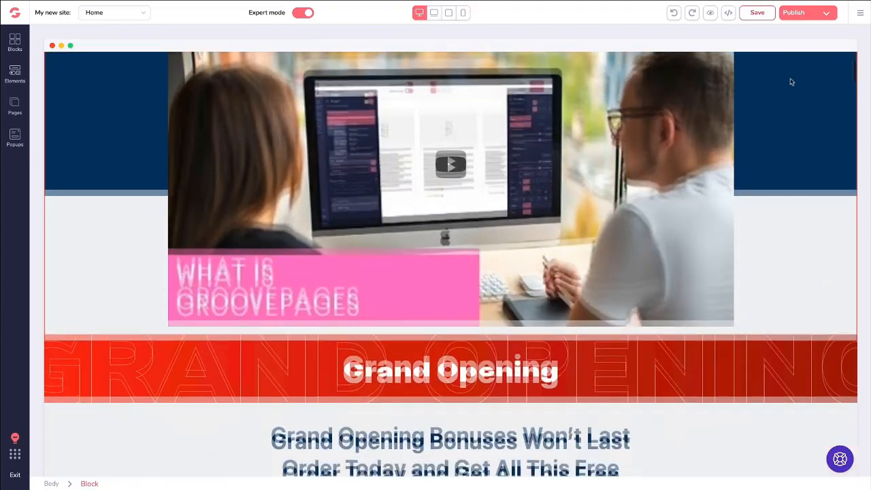
scroll(721, 108, down, 1)
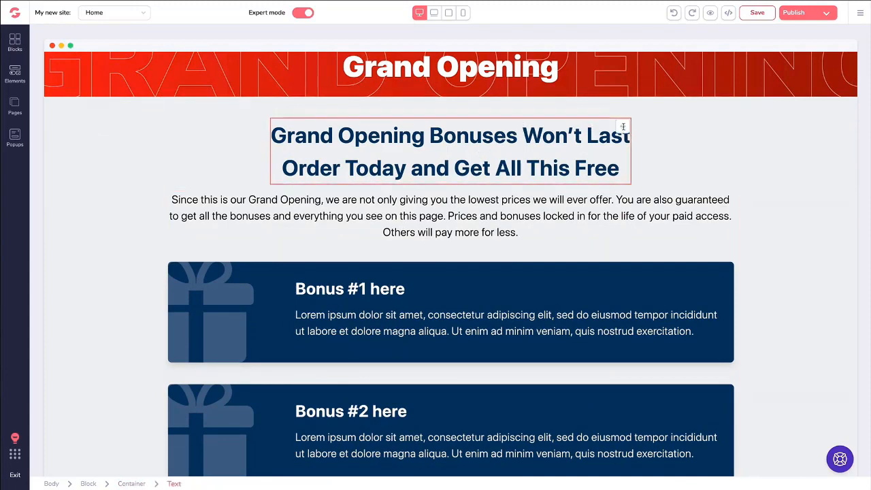
drag(623, 127, 622, 180)
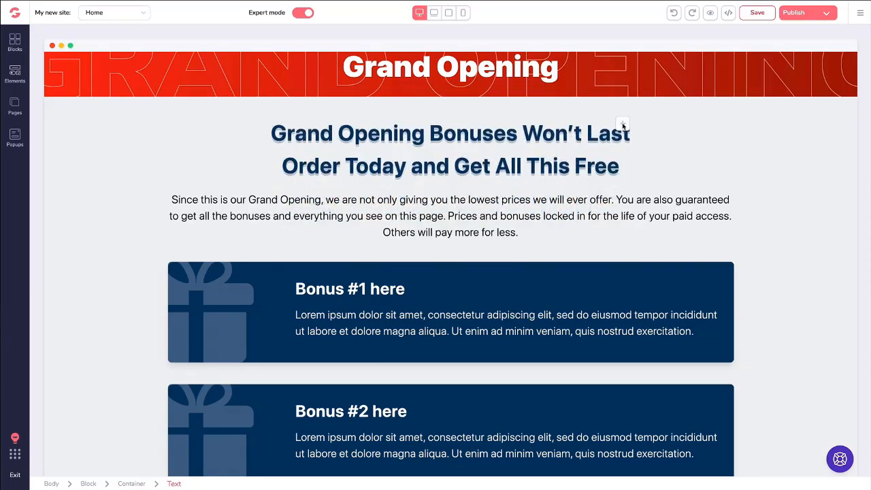
Duplicate the GroovePages logo in the hero block, then delete the copy.
scroll(589, 134, up, 2)
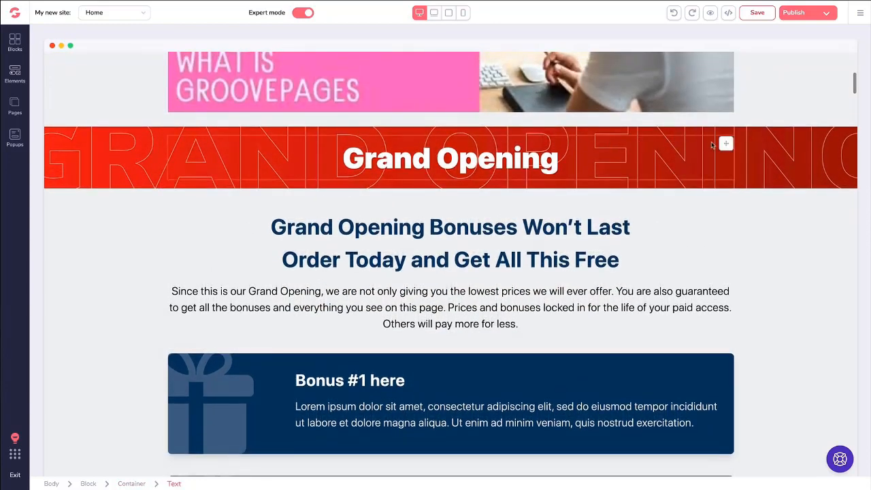
scroll(557, 129, up, 2)
scroll(558, 129, up, 4)
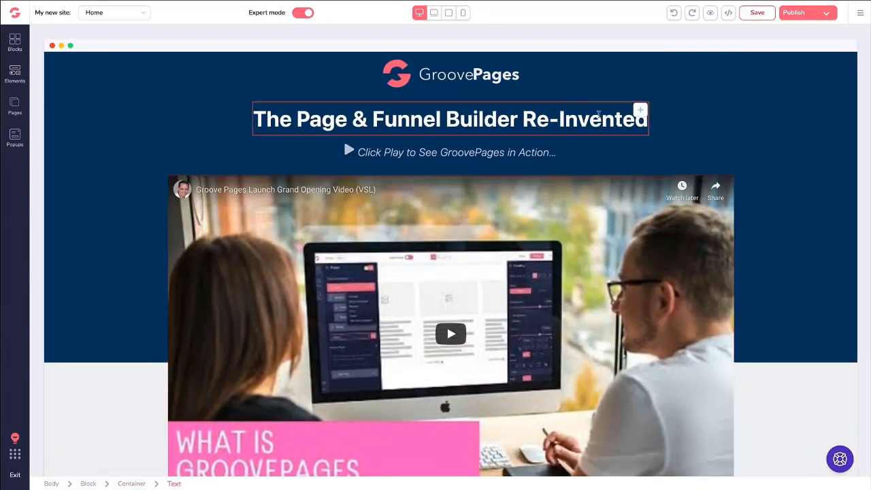
click(676, 89)
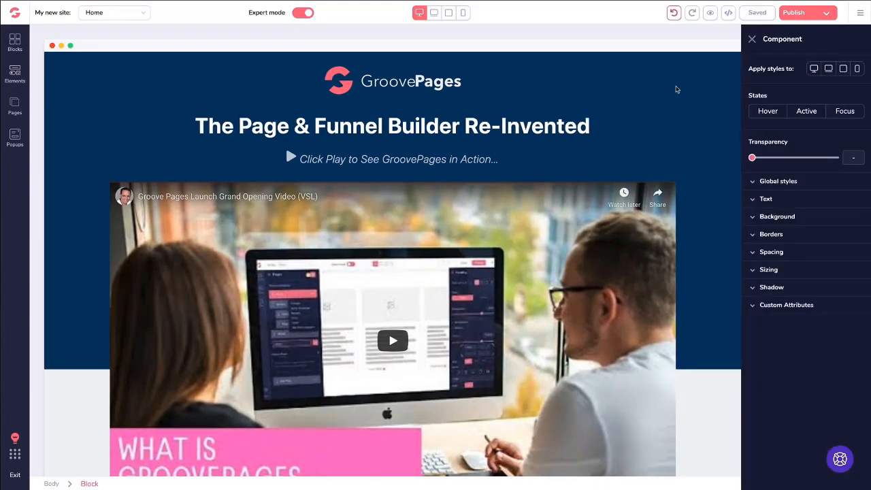
click(362, 84)
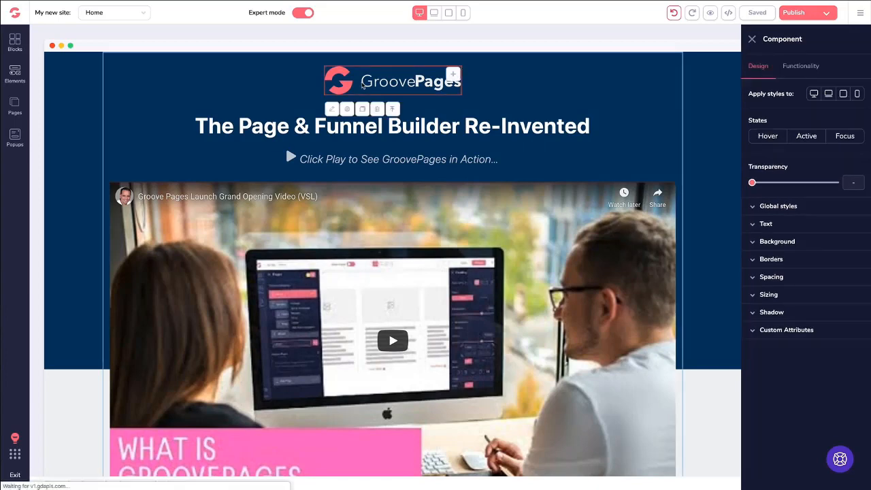
click(363, 109)
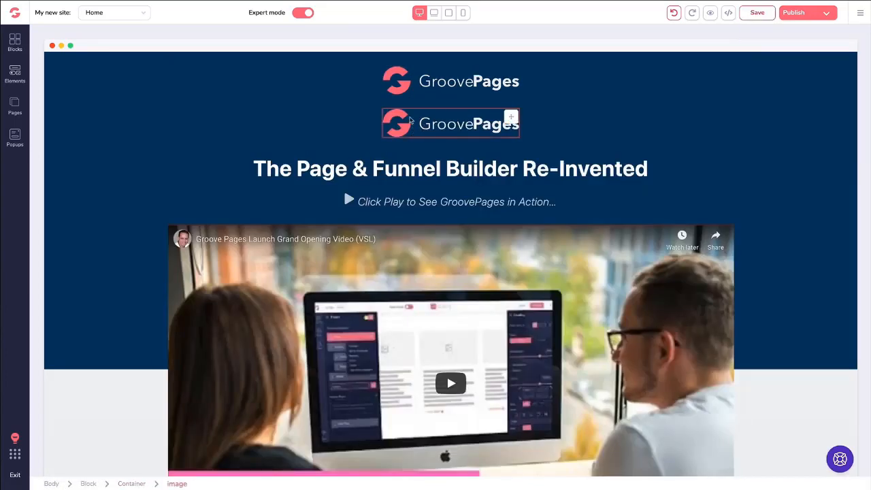
click(440, 125)
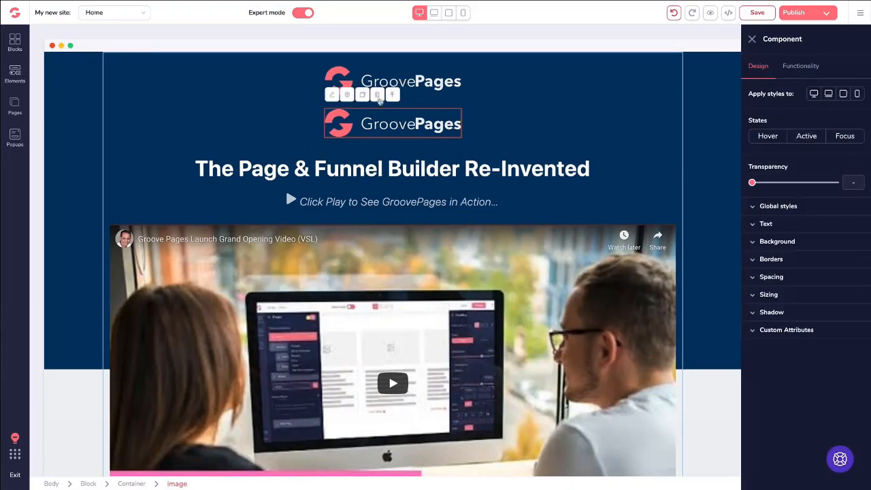
click(378, 96)
Duplicate the whole Bonus #3 row, then delete the extra row.
scroll(435, 155, down, 10)
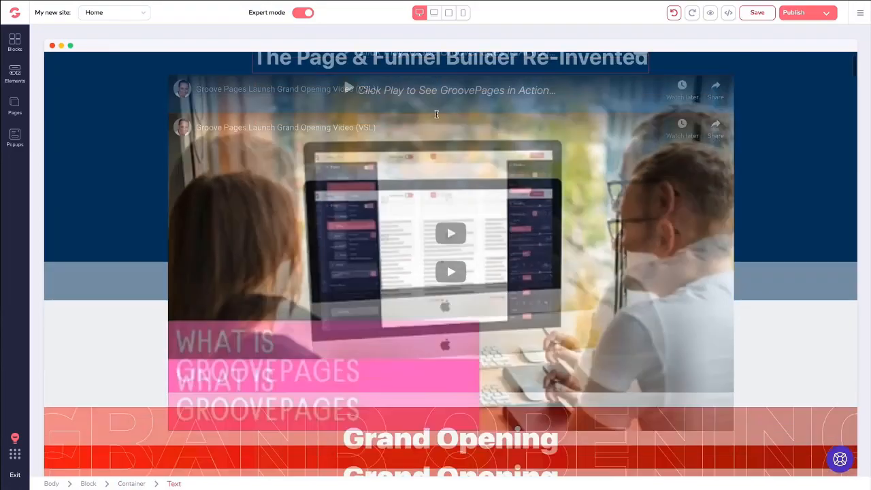
scroll(434, 155, down, 5)
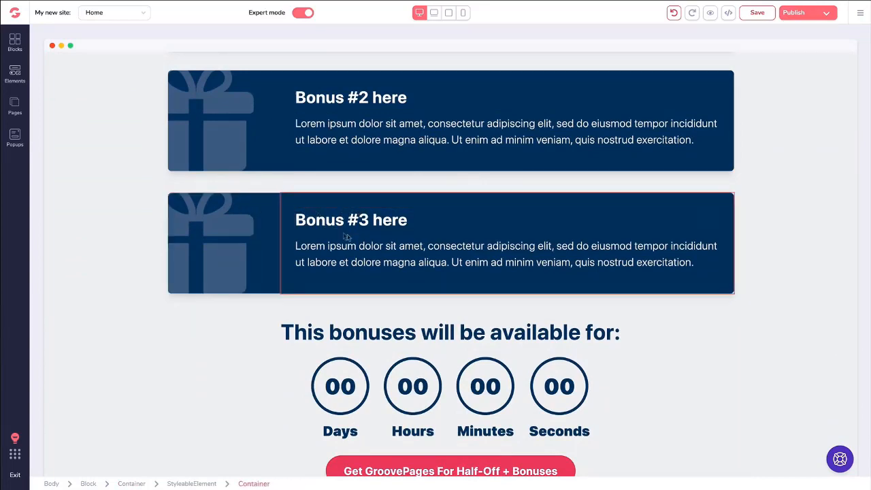
click(351, 241)
click(309, 224)
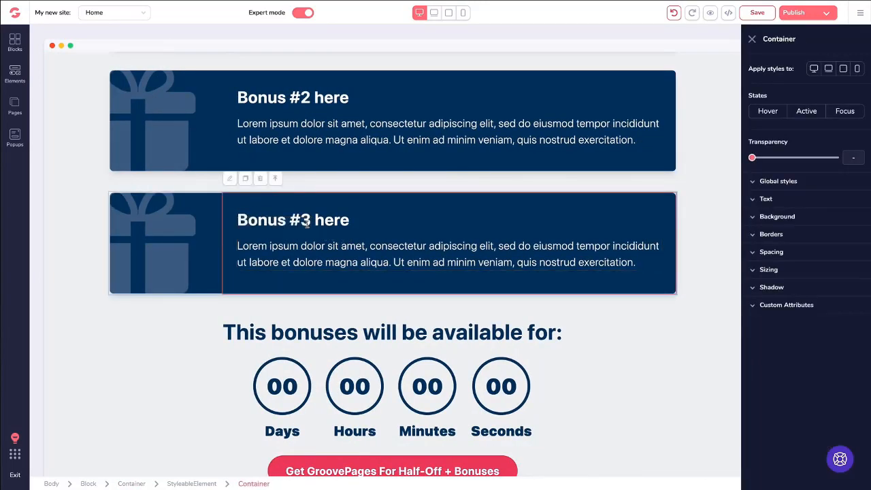
click(274, 180)
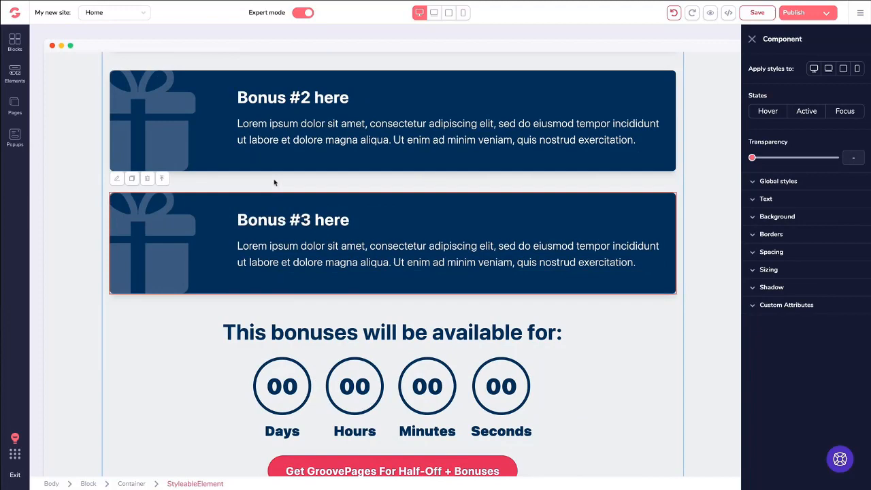
click(133, 179)
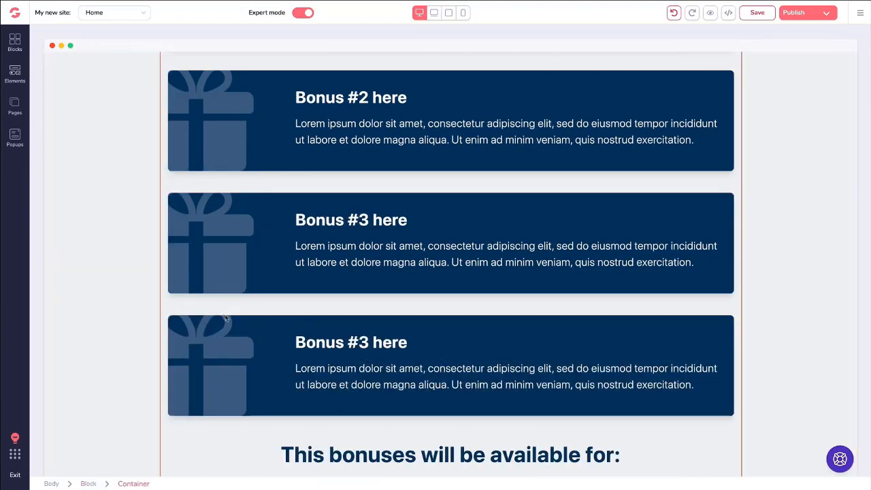
click(285, 331)
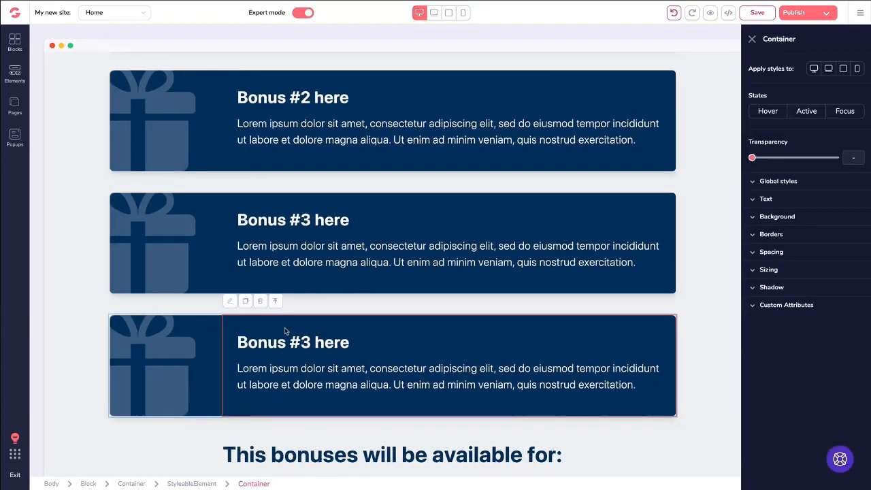
click(275, 301)
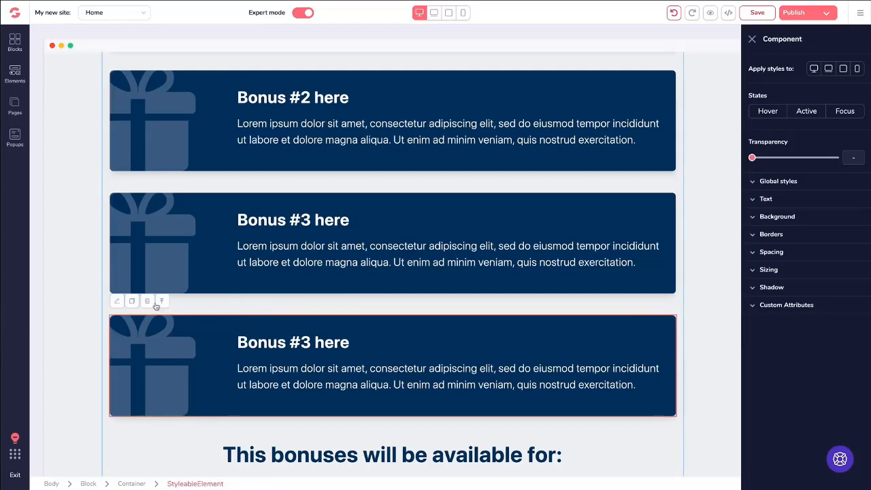
click(148, 302)
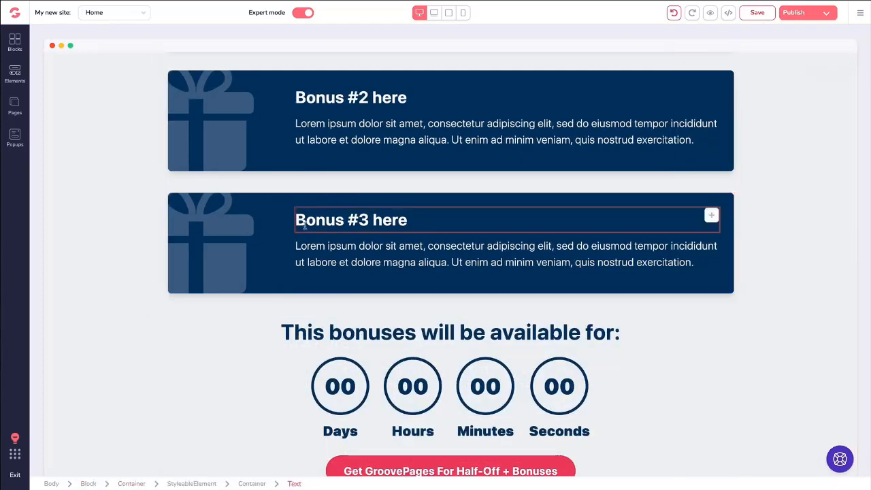
Duplicate the Headline right here section, then delete the duplicated section.
scroll(304, 226, down, 10)
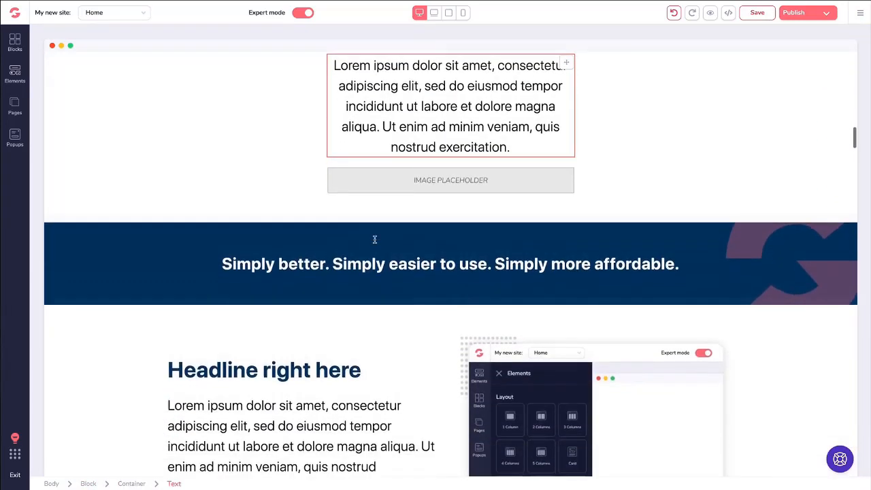
scroll(374, 239, down, 3)
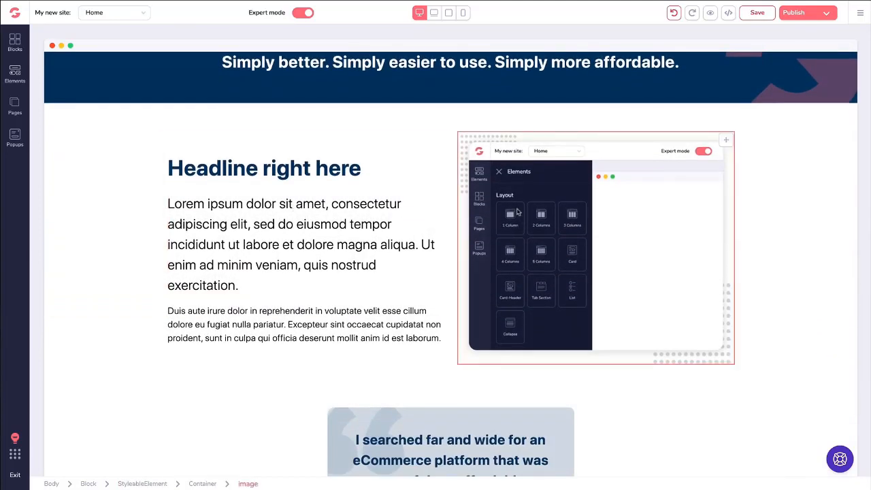
click(517, 213)
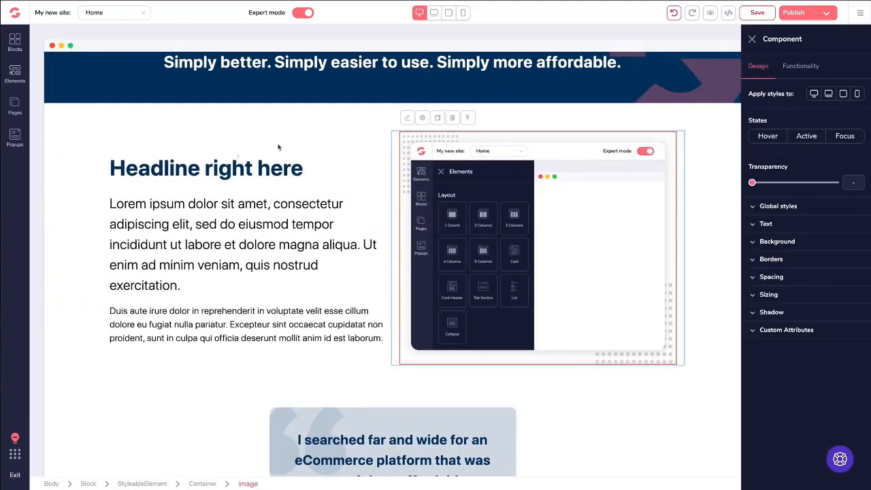
click(211, 169)
scroll(152, 140, down, 2)
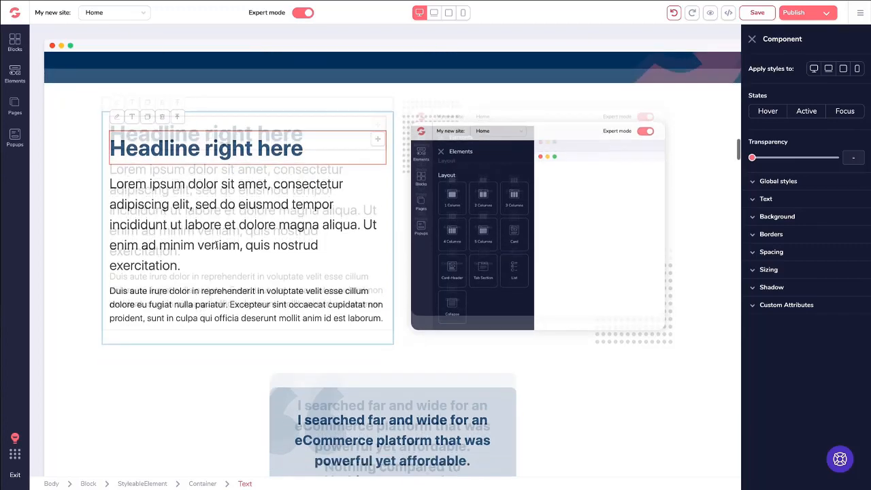
scroll(87, 185, up, 3)
click(75, 180)
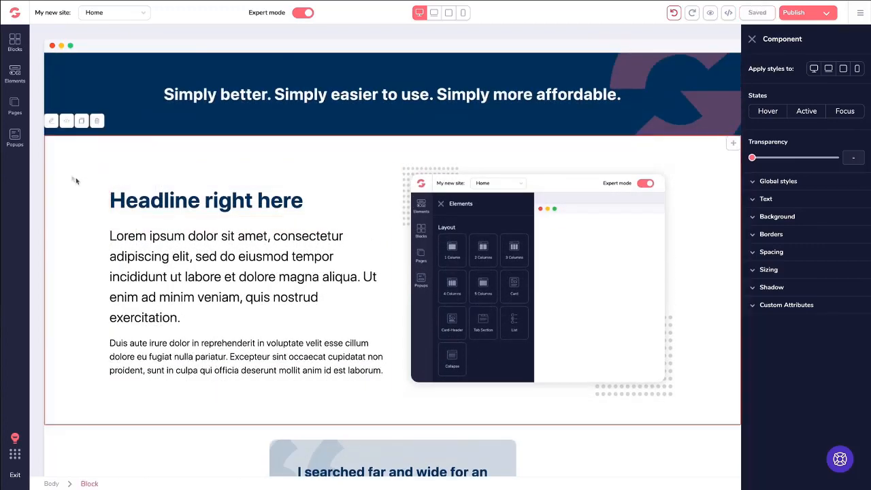
click(82, 122)
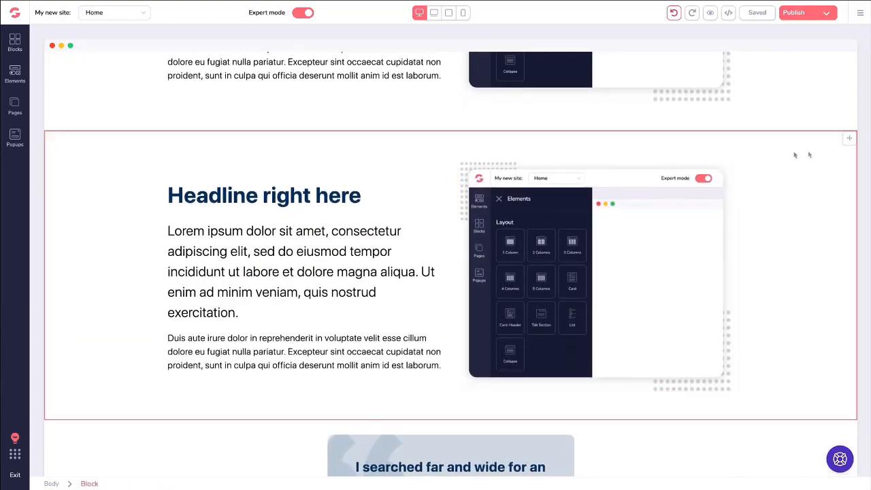
mouse_move(851, 139)
mouse_down()
mouse_move(847, 151)
mouse_move(849, 139)
mouse_up()
click(89, 156)
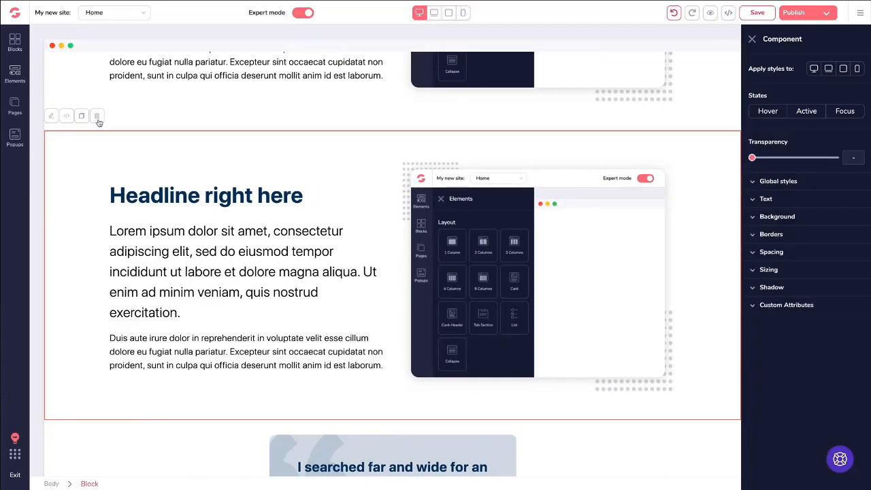
click(97, 115)
scroll(202, 180, up, 15)
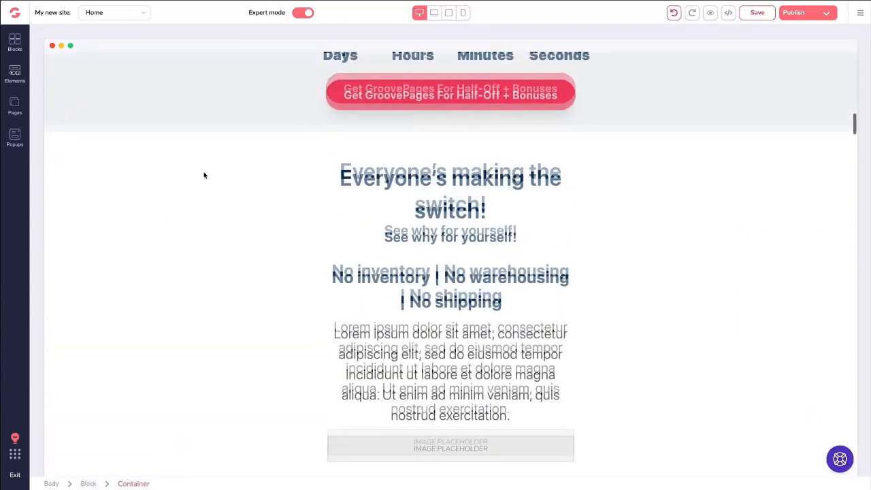
Browse the hero headline's colour, font size and font family options without changing them.
scroll(204, 171, up, 10)
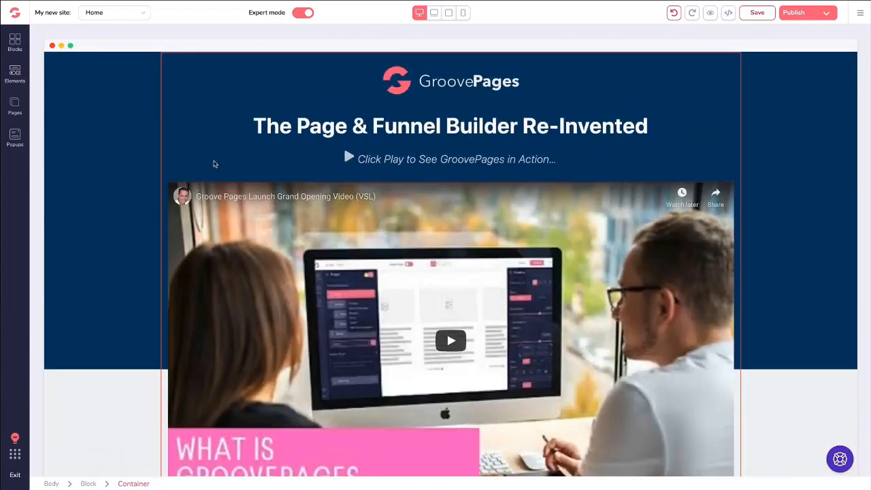
click(748, 73)
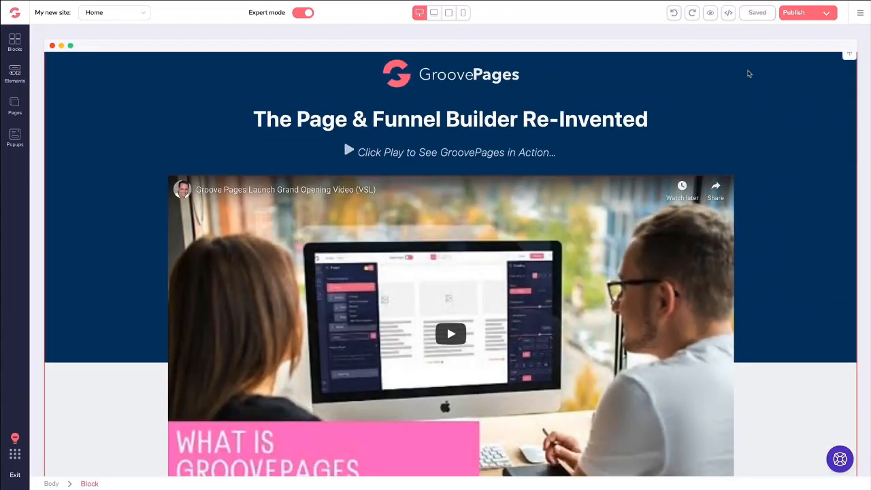
click(349, 119)
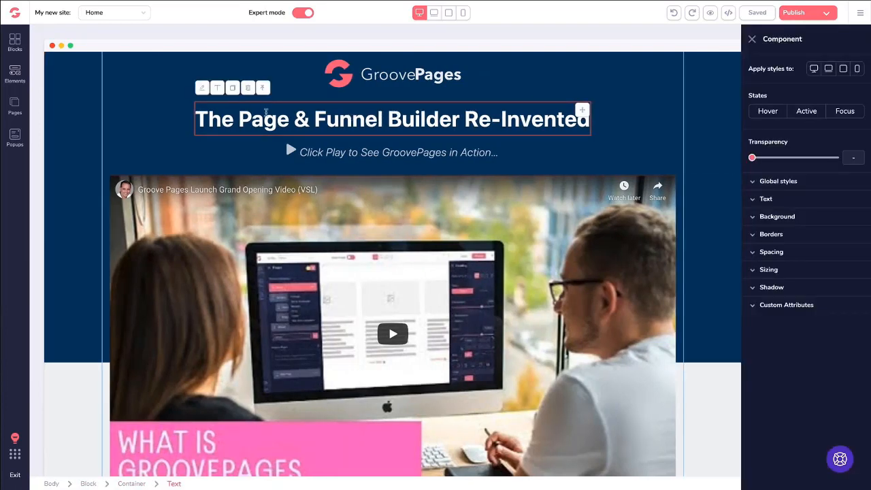
click(217, 89)
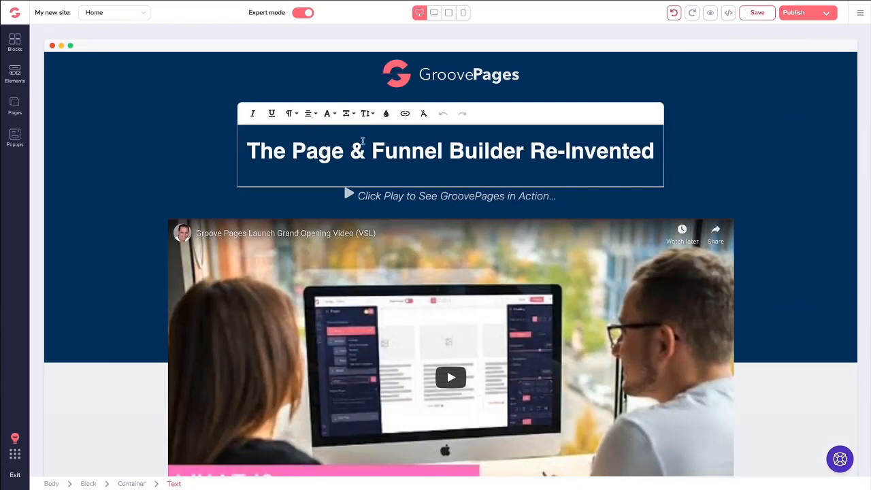
click(386, 112)
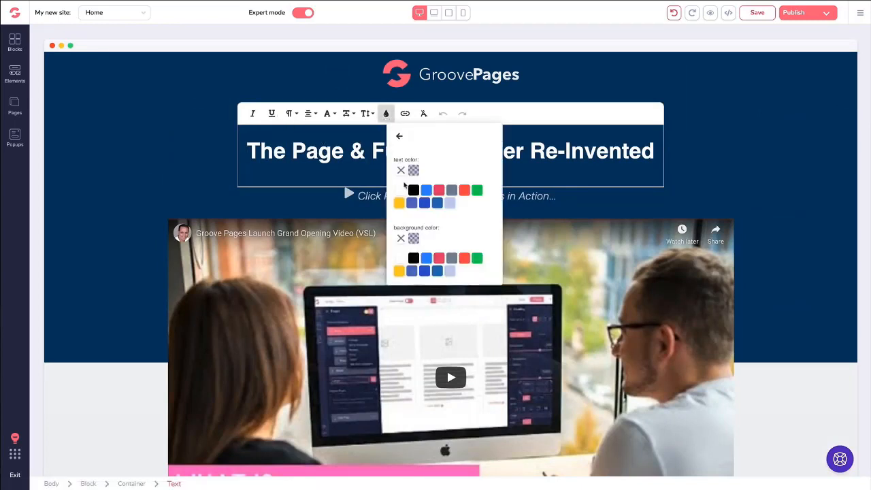
click(367, 113)
scroll(370, 114, down, 3)
scroll(370, 114, up, 2)
click(369, 115)
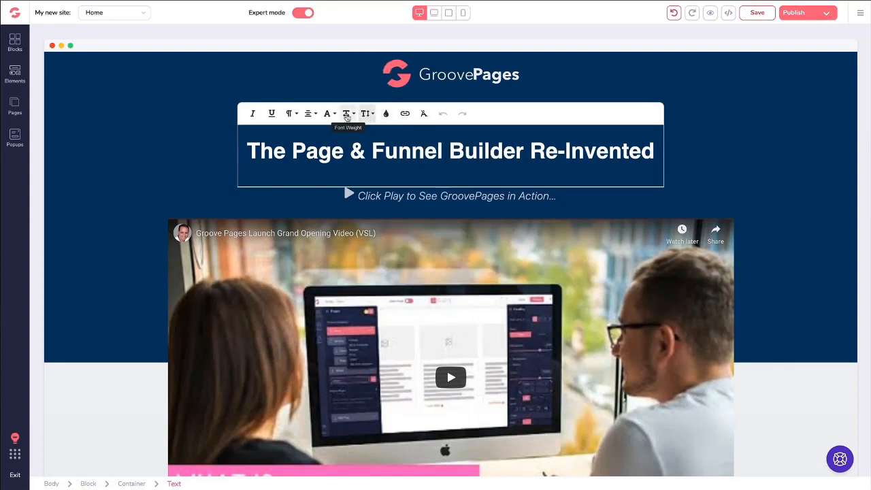
click(327, 113)
scroll(334, 102, down, 2)
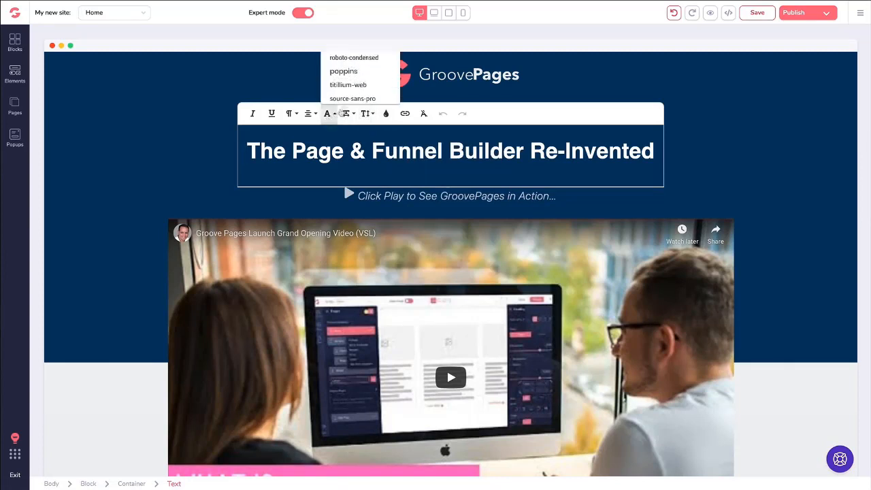
scroll(351, 99, down, 3)
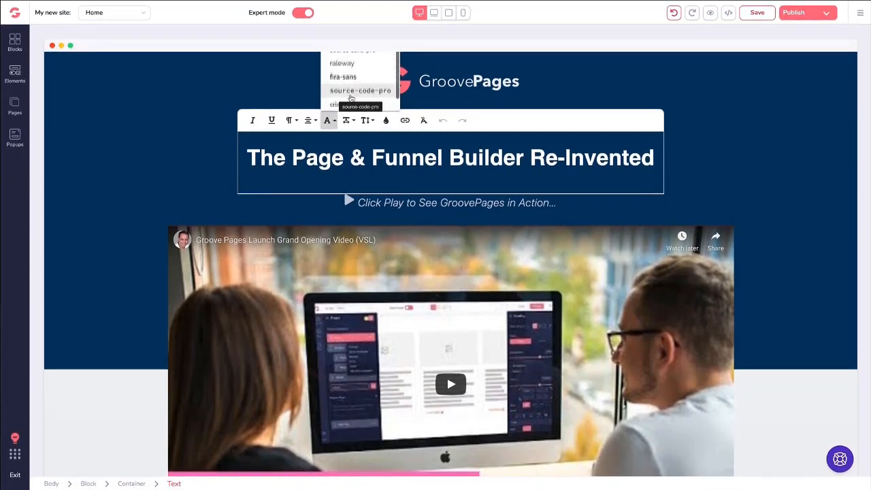
scroll(350, 99, up, 3)
click(333, 157)
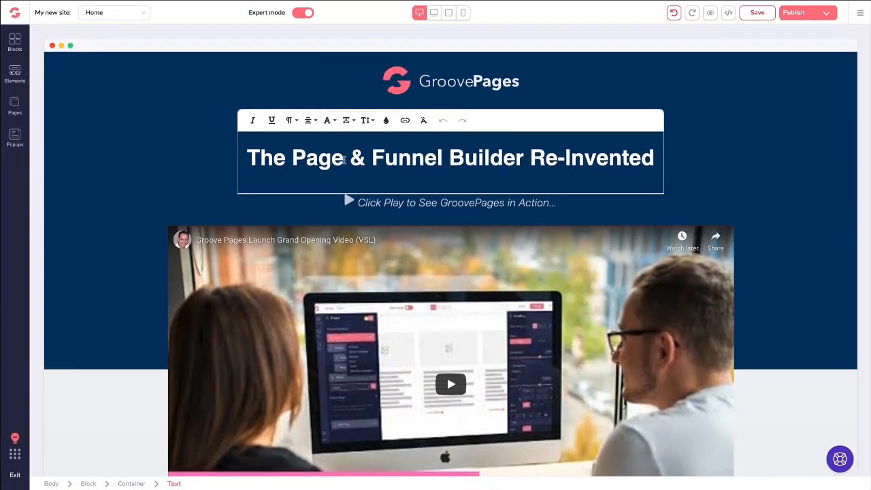
Replace 'Funnel' with 'Hello World', undo back to 'Funnel', and select the container.
drag(442, 157, 374, 158)
text(Hellow)
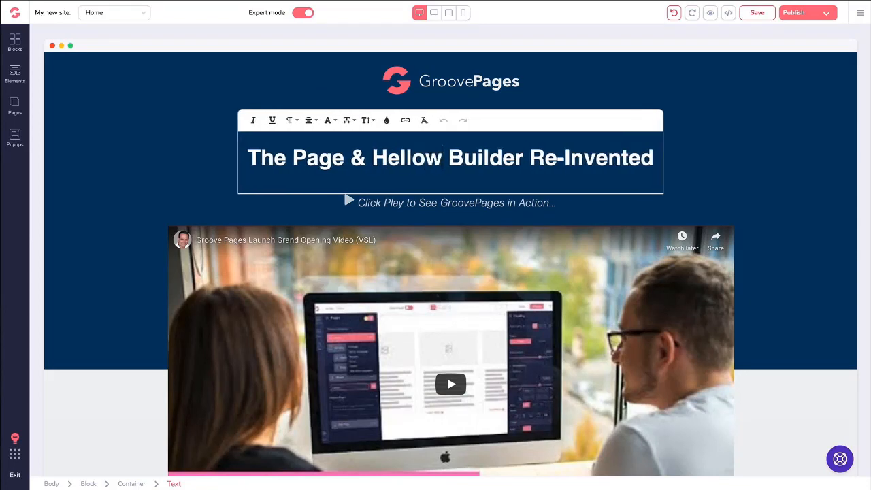
key(BackSpace)
text(World)
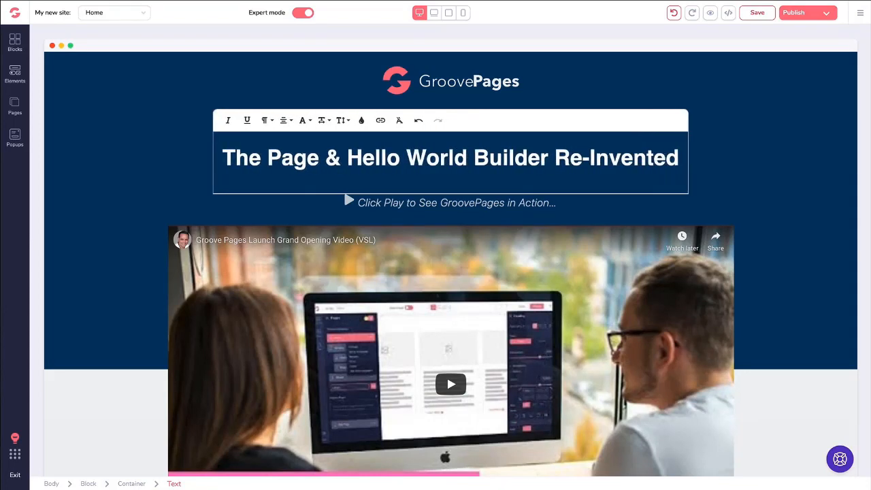
key(ctrl+z)
key(ctrl+z)
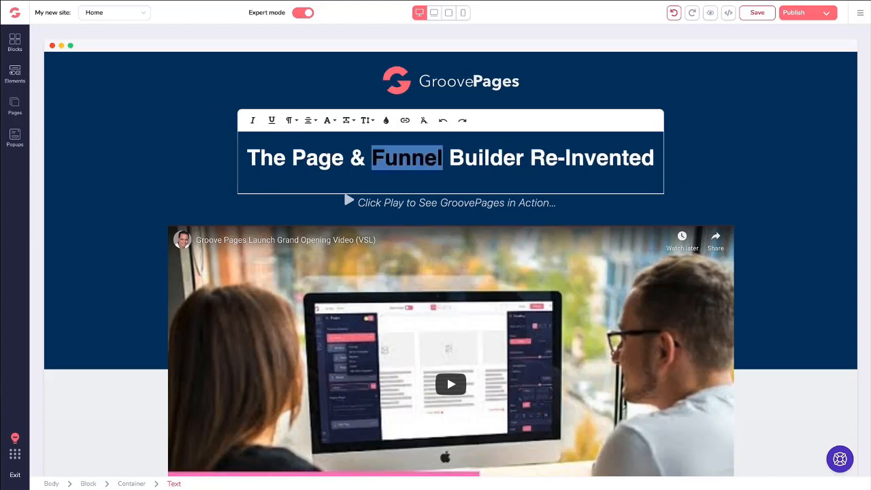
click(454, 157)
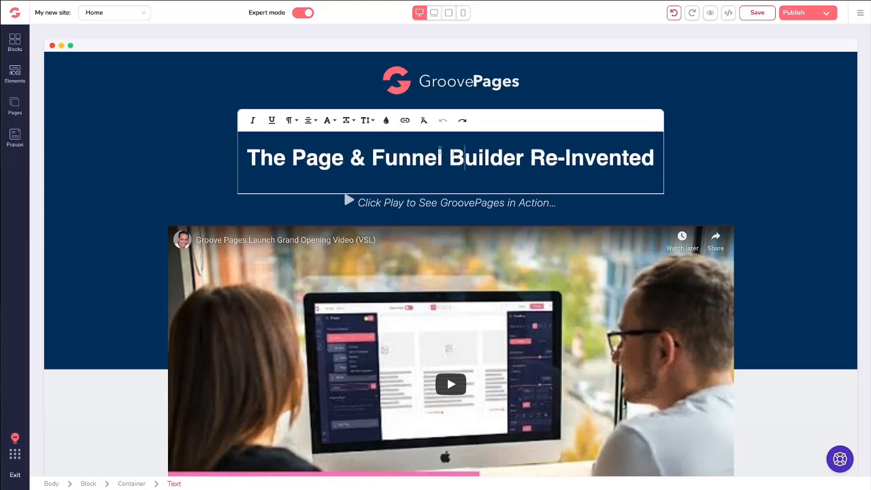
click(198, 137)
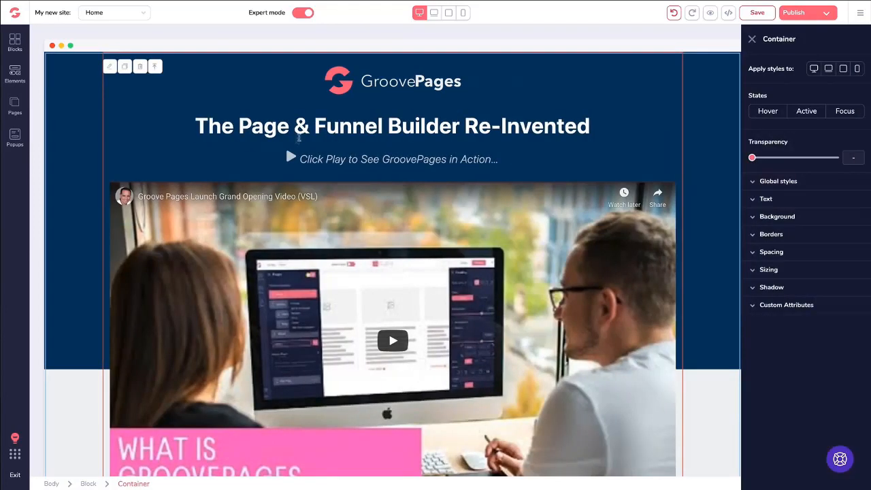
Try a dark red colour on the hero headline, then undo it back to white.
click(302, 127)
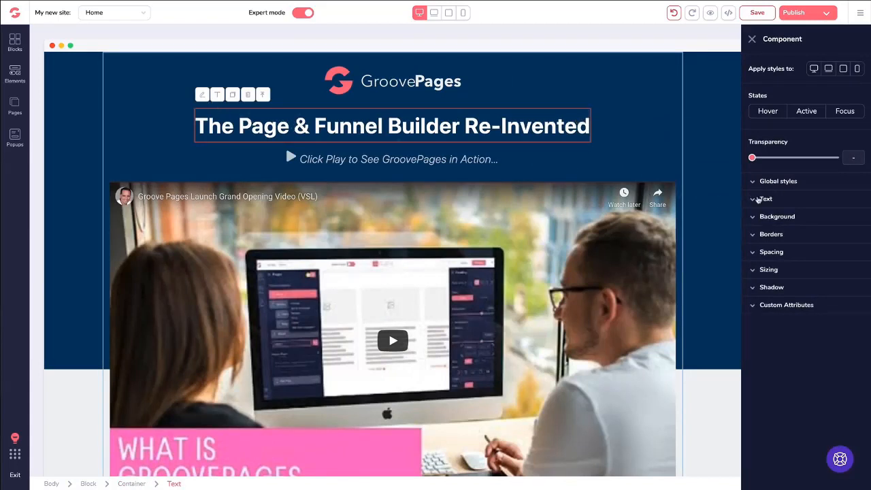
click(754, 199)
click(785, 218)
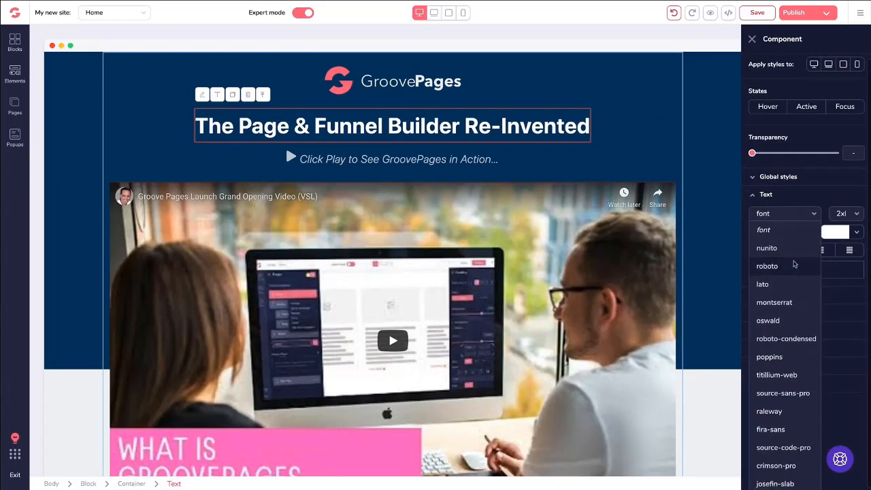
click(790, 199)
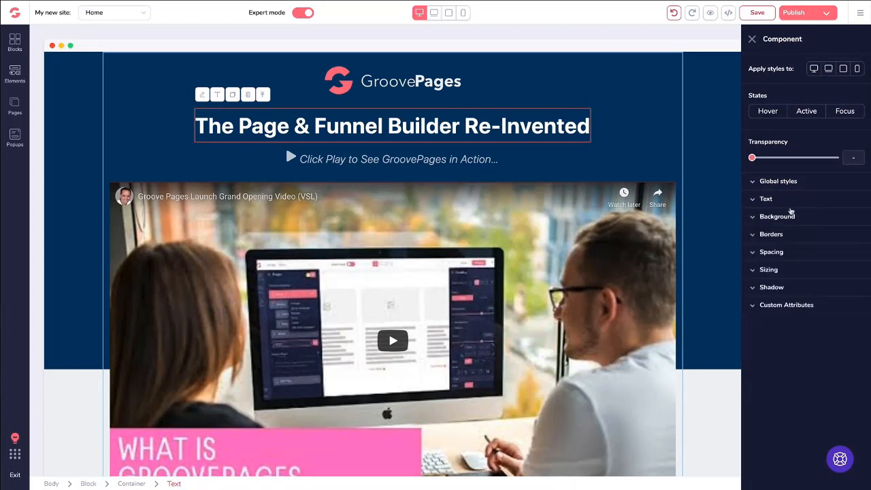
click(781, 200)
click(828, 236)
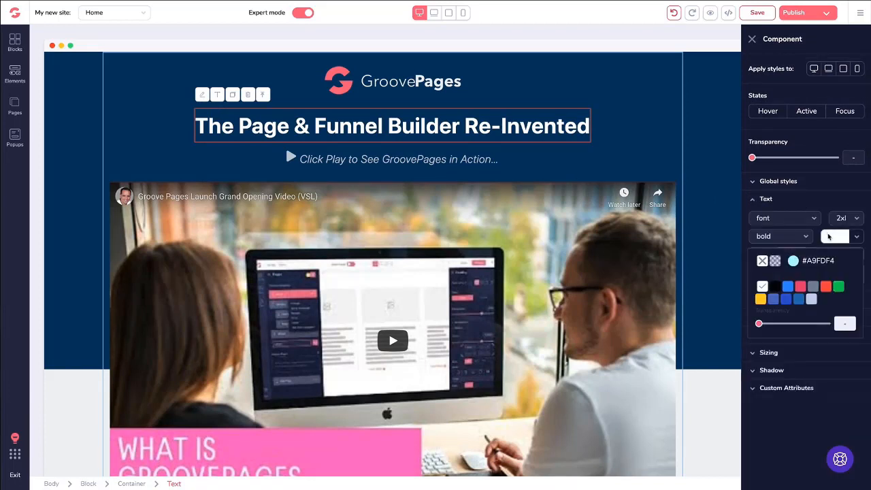
mouse_move(789, 294)
click(825, 290)
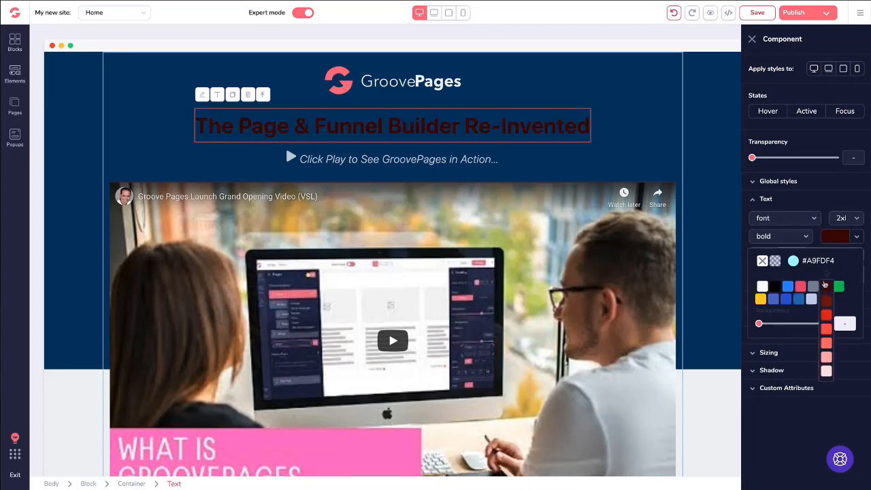
click(830, 238)
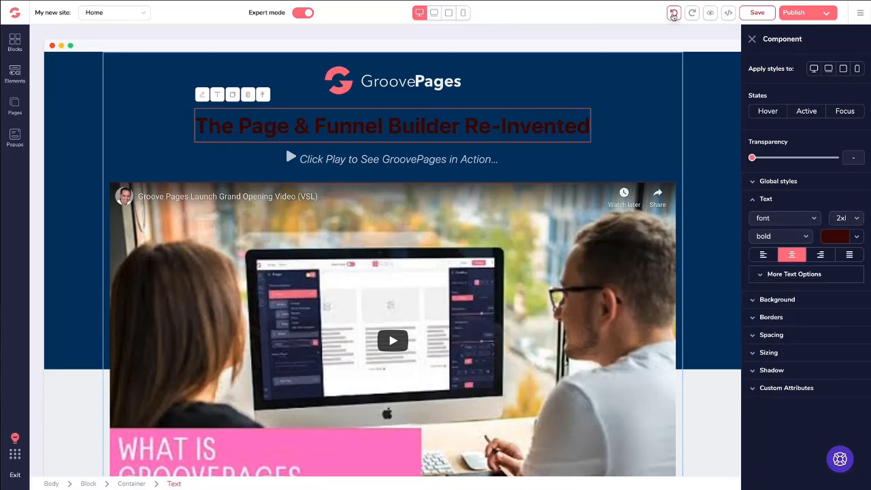
click(673, 14)
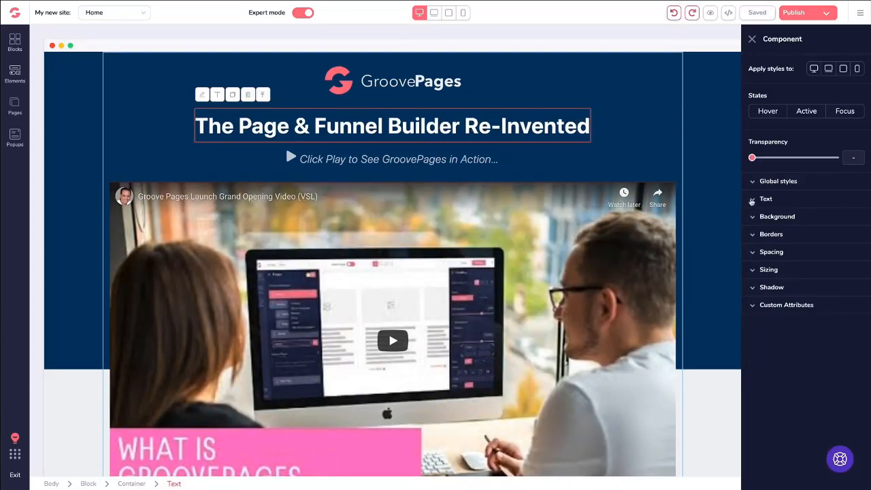
Try left, centre and right alignment on the headline, leaving it centred.
click(752, 199)
click(771, 255)
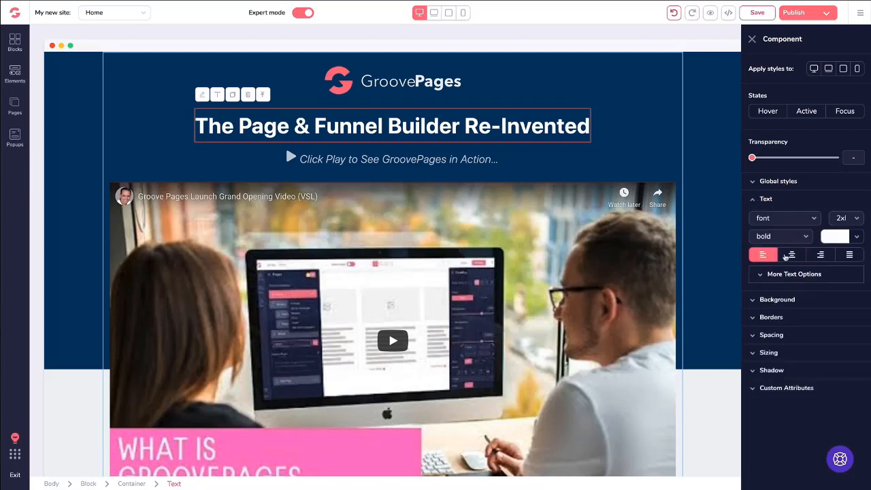
click(790, 255)
click(821, 255)
click(793, 255)
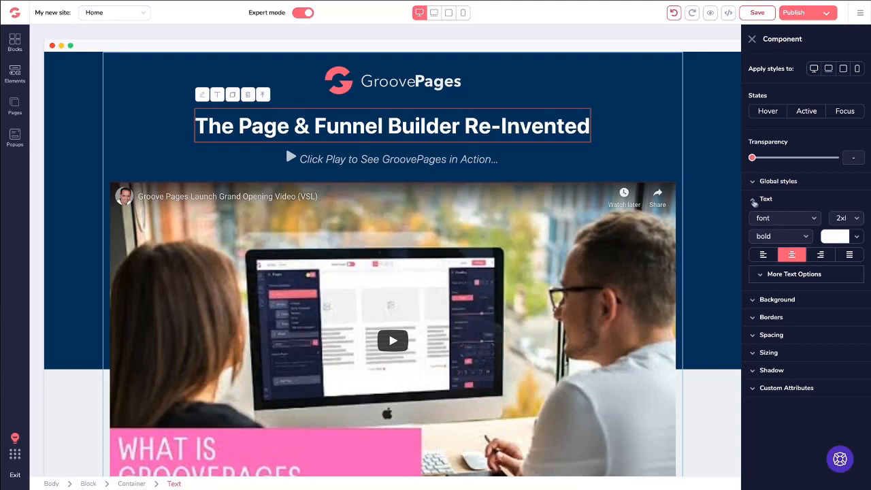
click(754, 200)
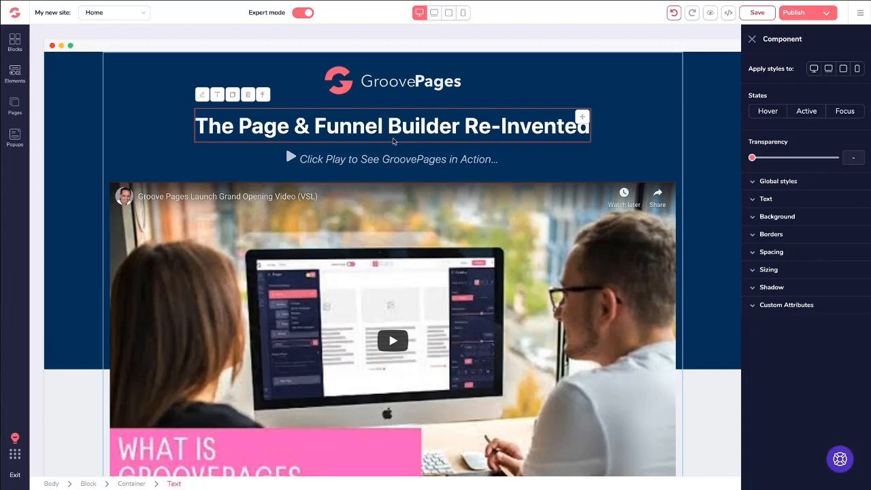
Select the Grand Opening intro paragraph and start editing its text inline.
scroll(392, 141, down, 8)
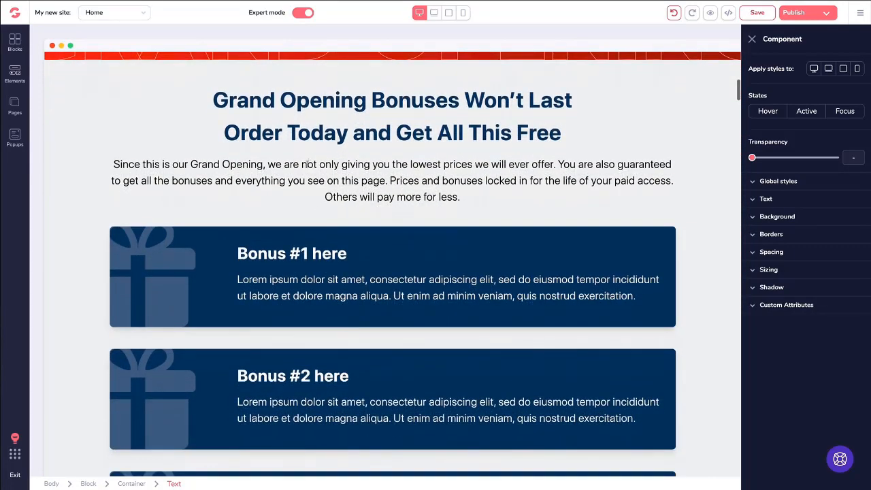
click(308, 164)
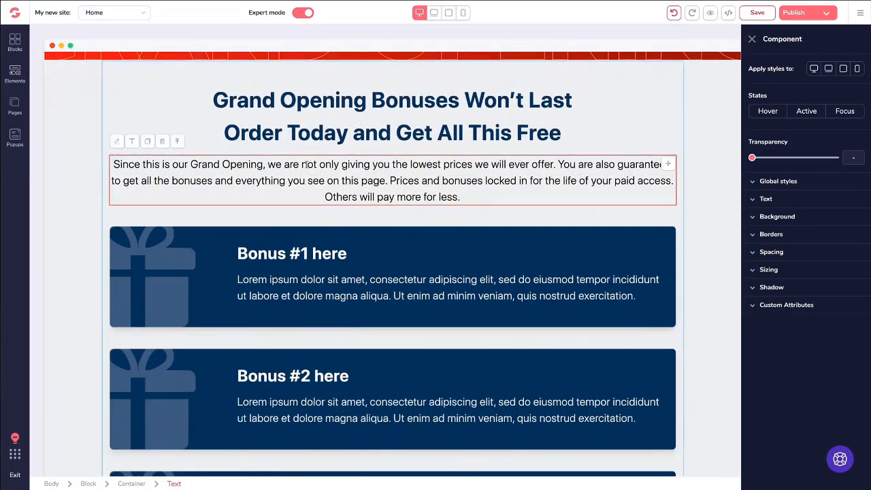
click(133, 142)
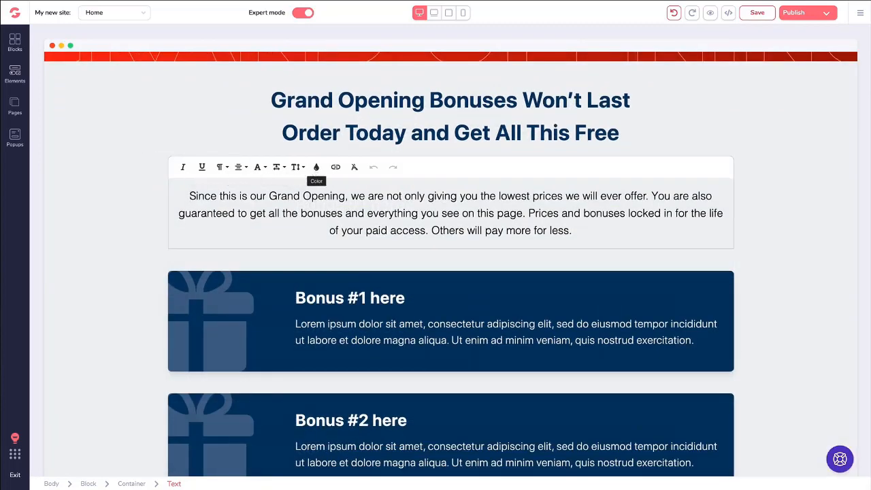